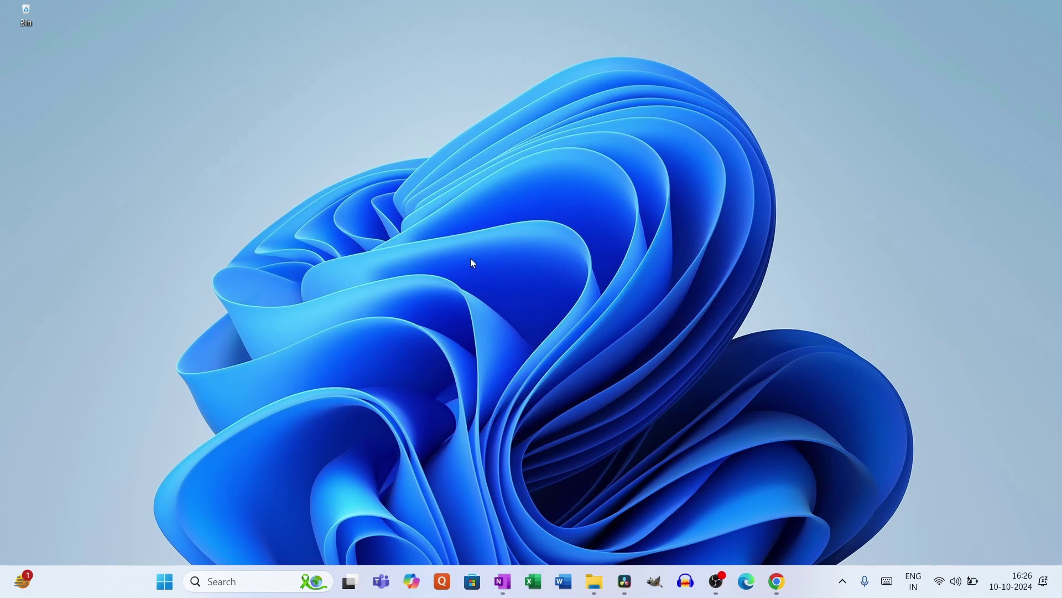
- Search the Start menu for 'ms word' and launch Microsoft Word from the results
click(164, 581)
text(ms)
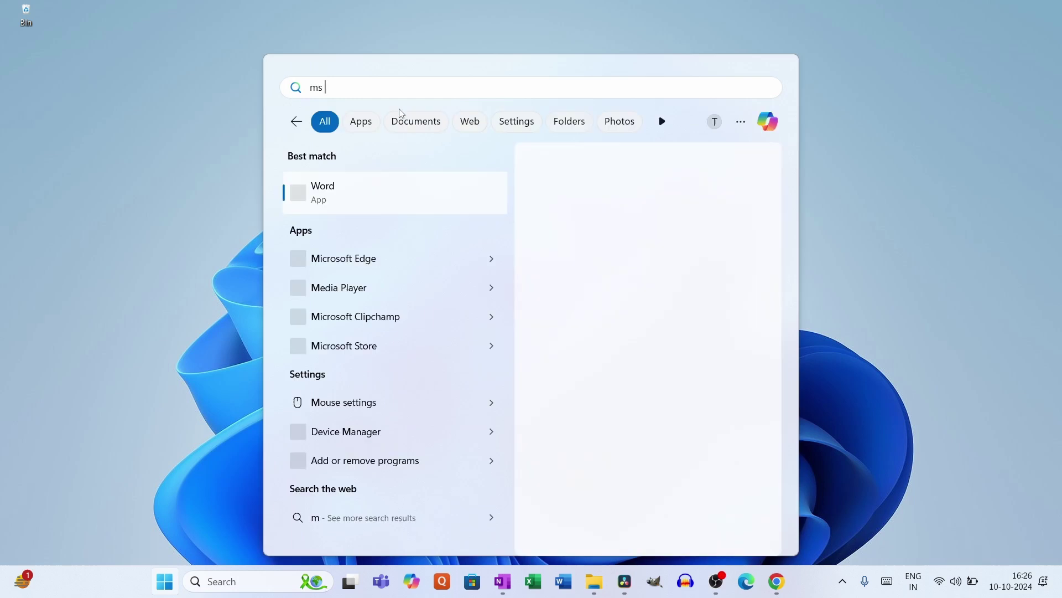
text( wo)
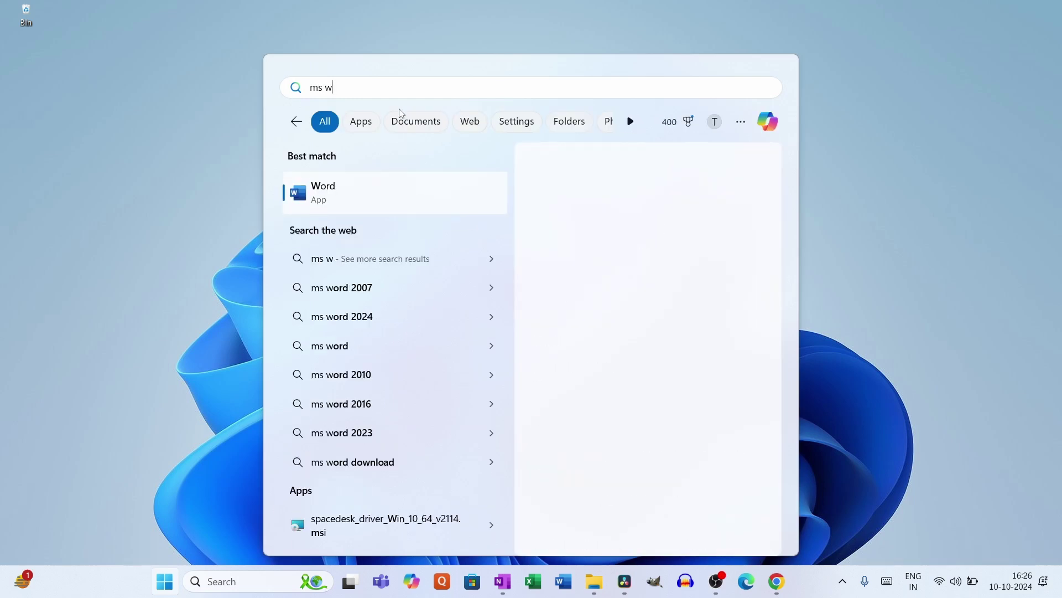
text(rd)
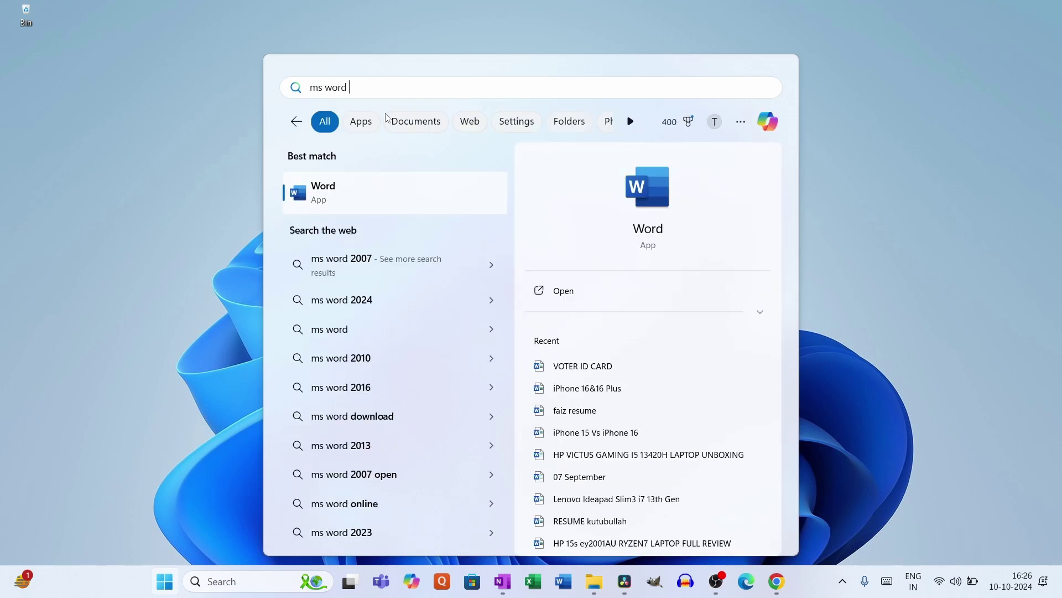
click(345, 196)
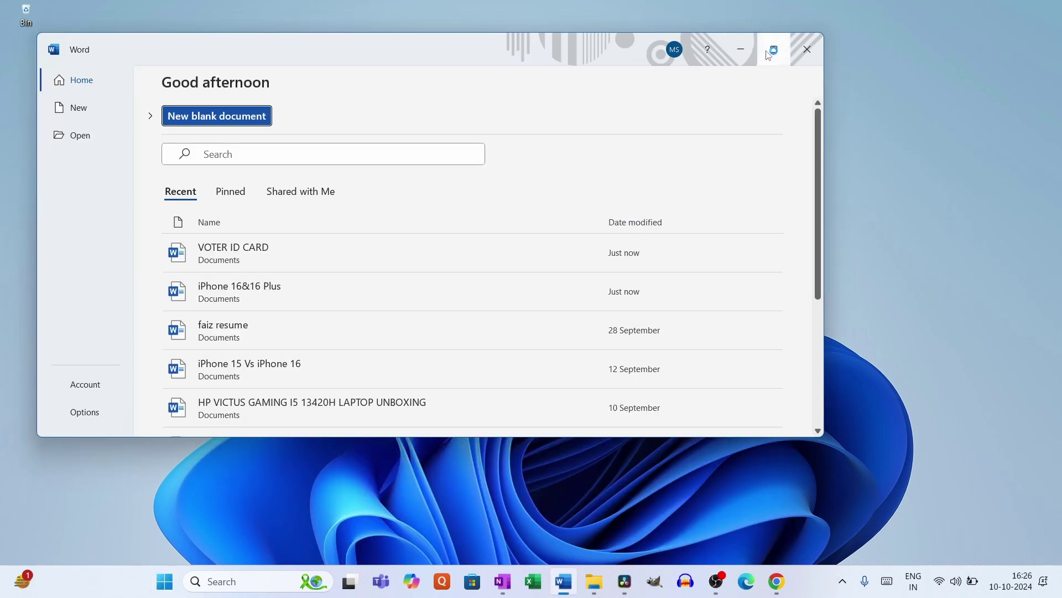
- Maximize the Word window and create a new blank document, Document1
click(770, 47)
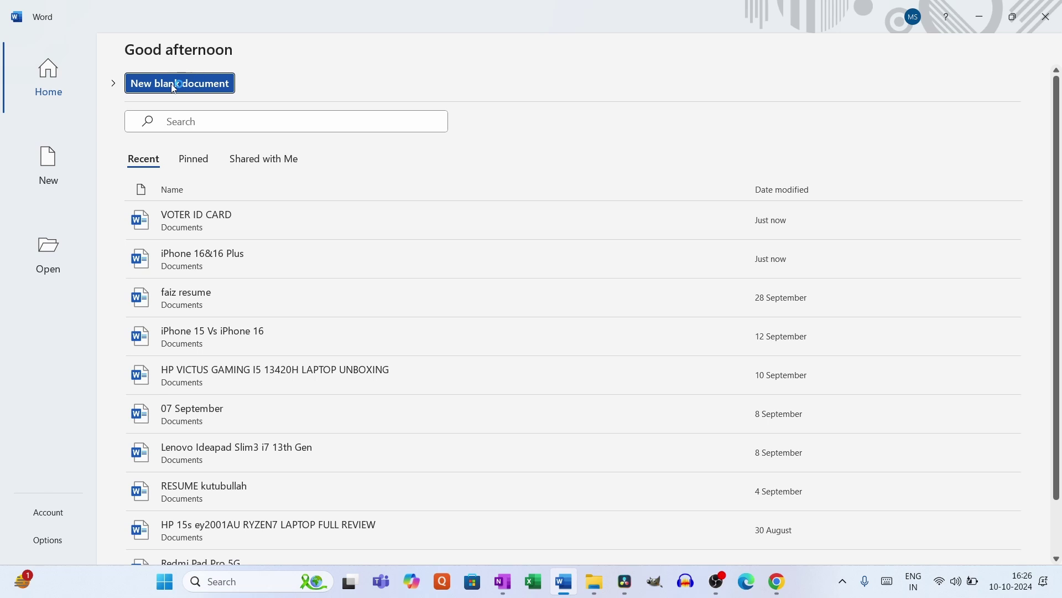
click(208, 84)
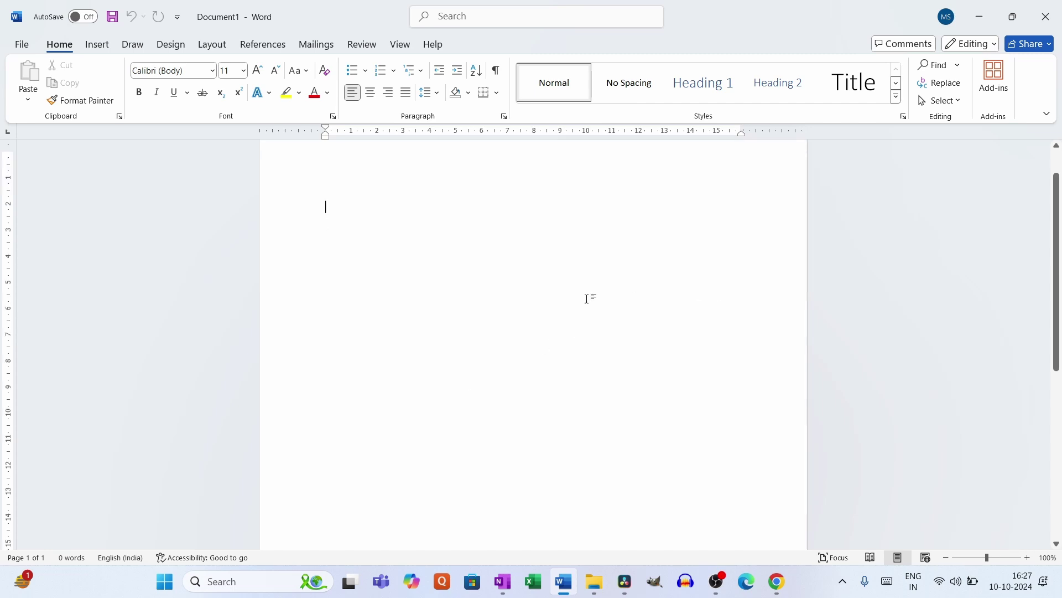
scroll(548, 414, down, 3)
scroll(553, 387, up, 3)
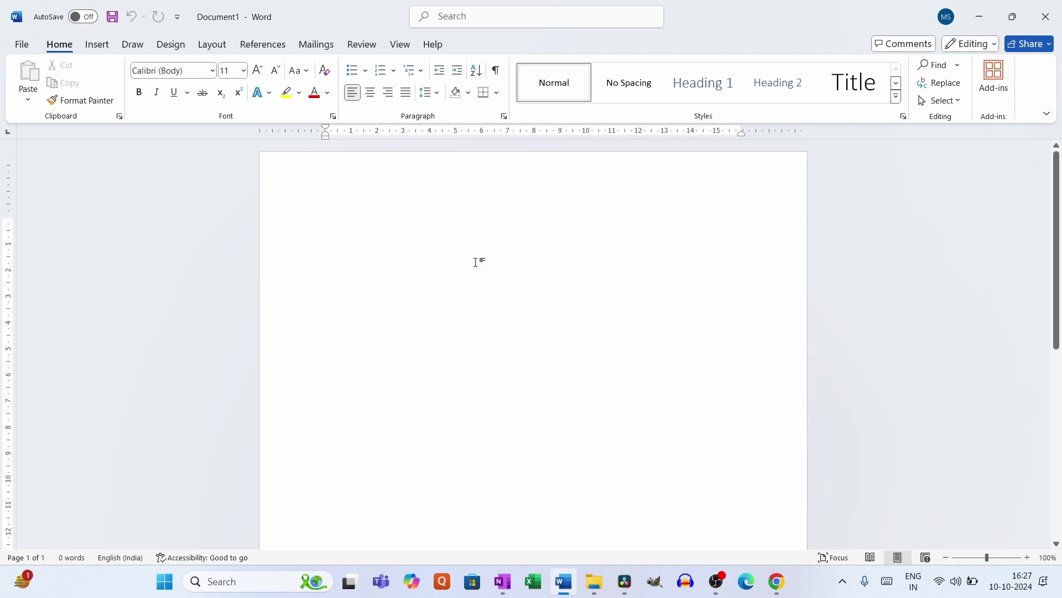
scroll(471, 251, down, 2)
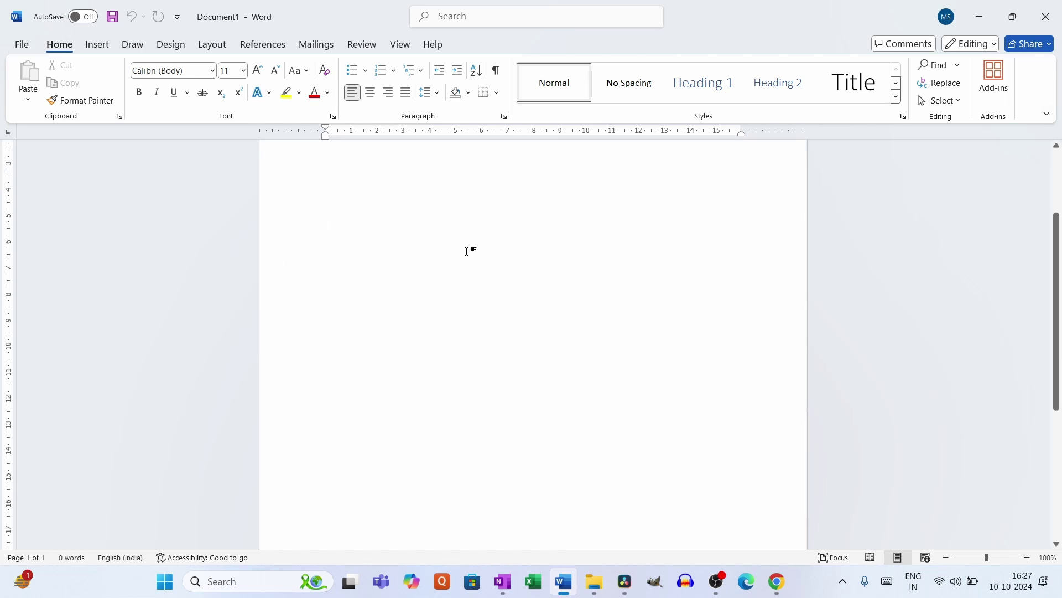
scroll(474, 316, down, 2)
scroll(474, 316, up, 5)
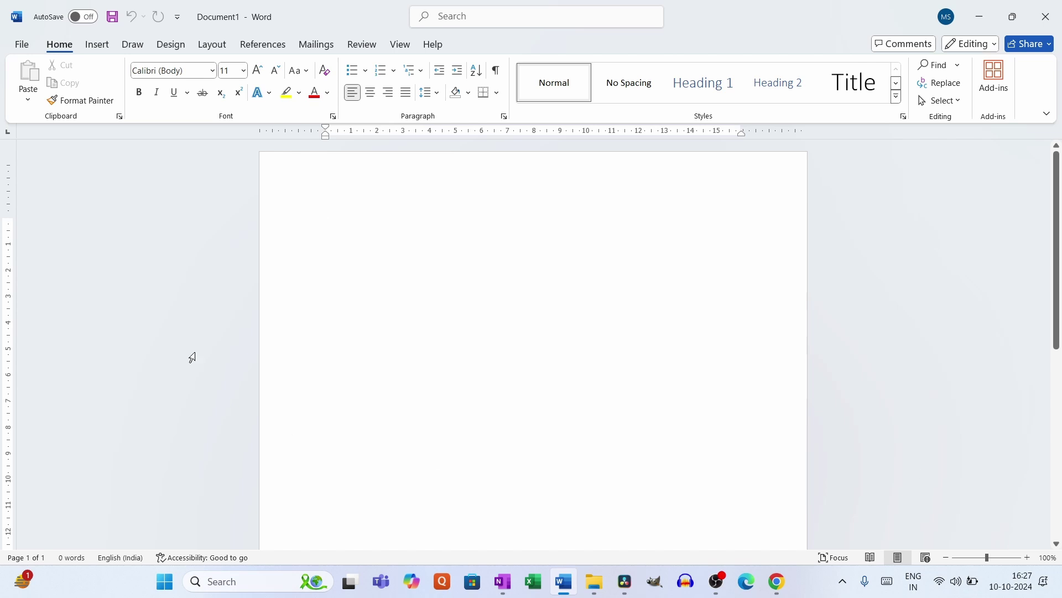
- Apply a plain Box page border to the whole document via Design > Page Borders
click(178, 53)
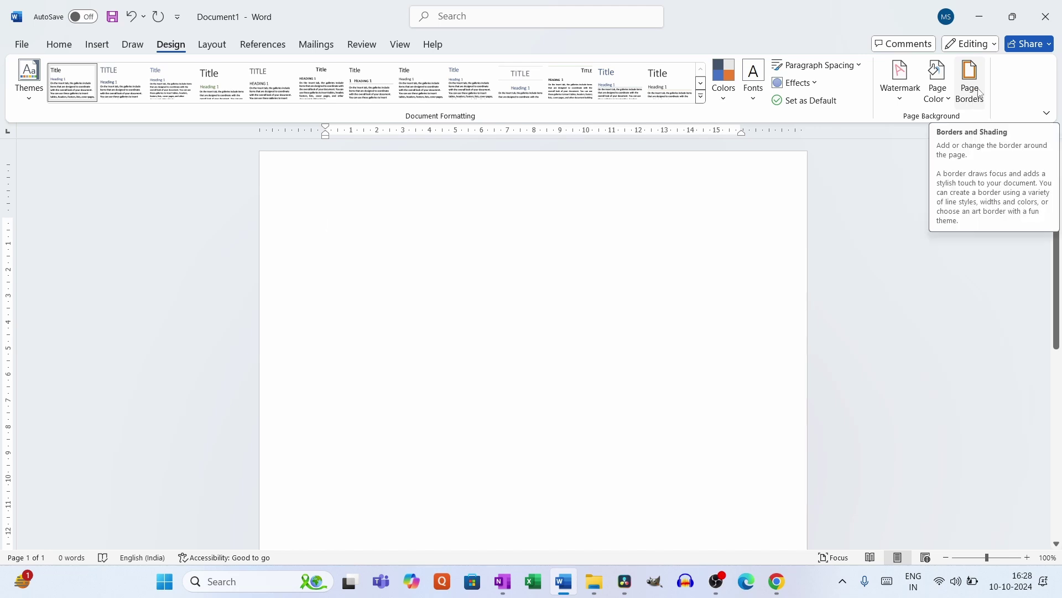
click(978, 92)
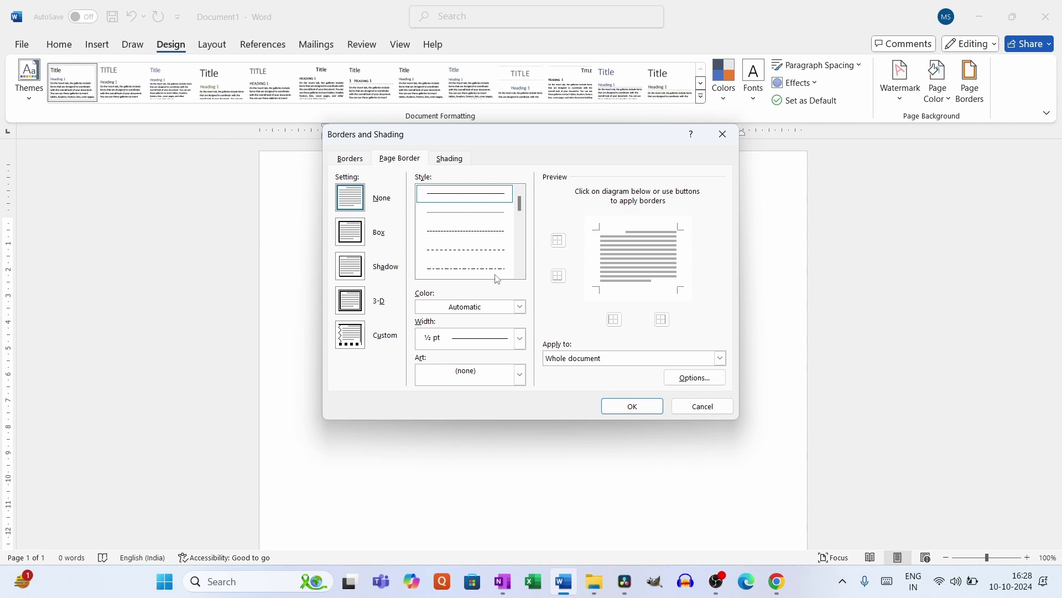
click(357, 236)
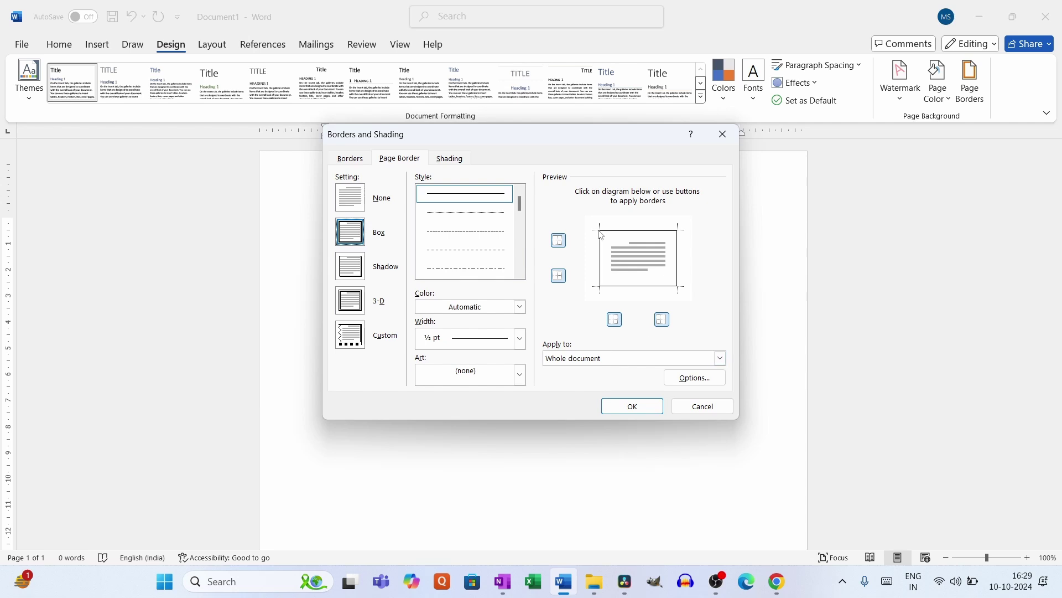
click(644, 410)
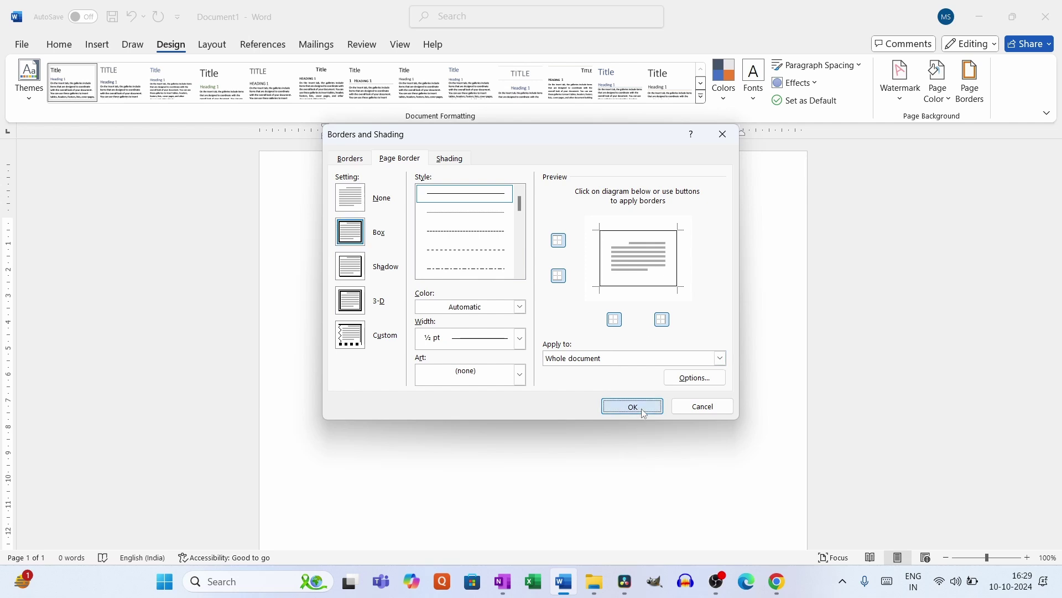
scroll(595, 231, down, 3)
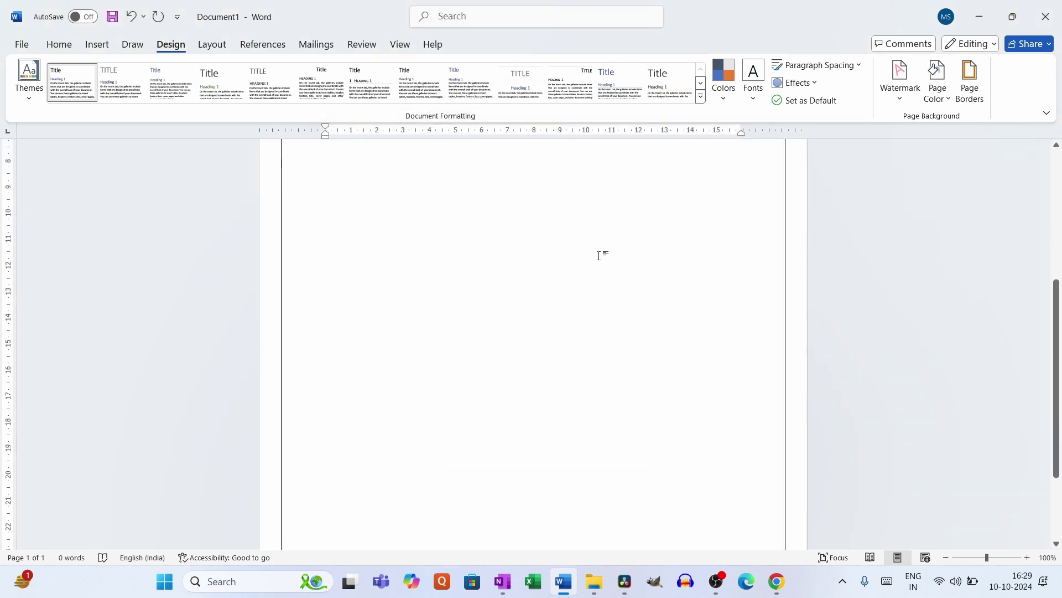
scroll(601, 254, down, 2)
scroll(602, 258, up, 3)
scroll(607, 246, up, 2)
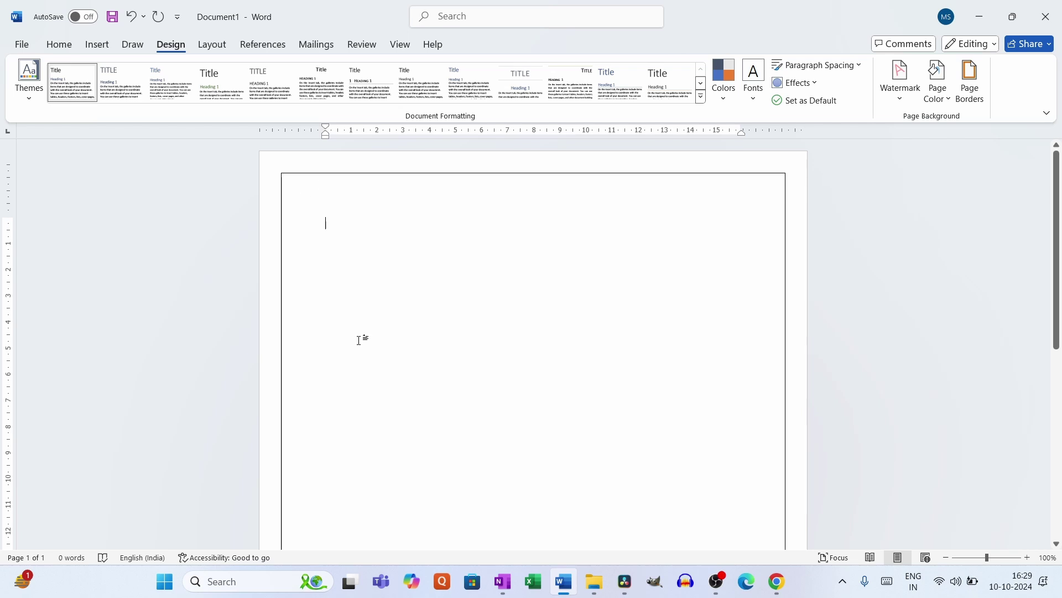
scroll(612, 320, down, 2)
scroll(612, 315, up, 2)
scroll(714, 260, down, 1)
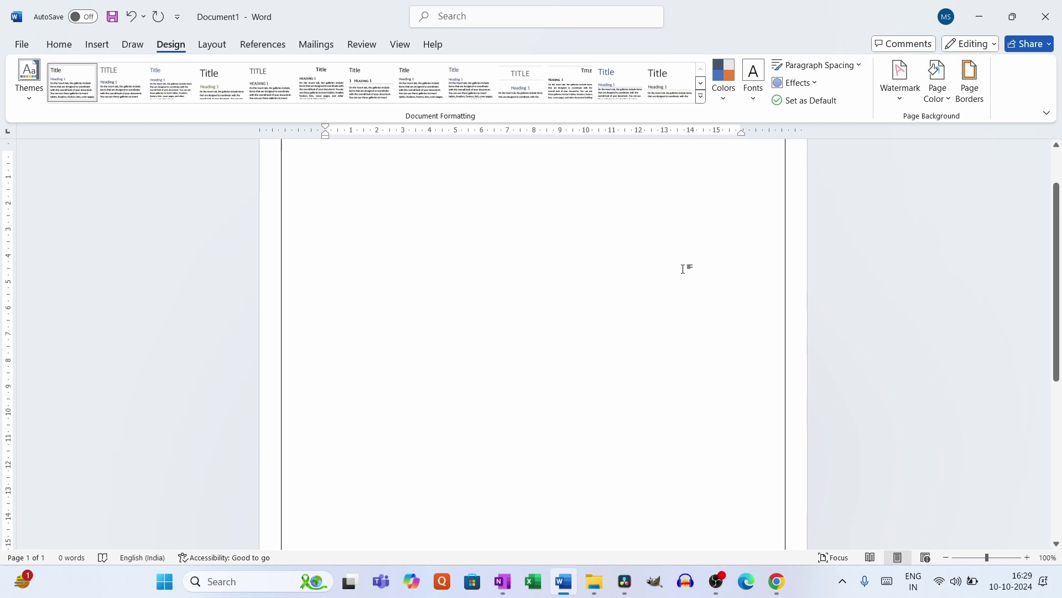
scroll(723, 269, up, 1)
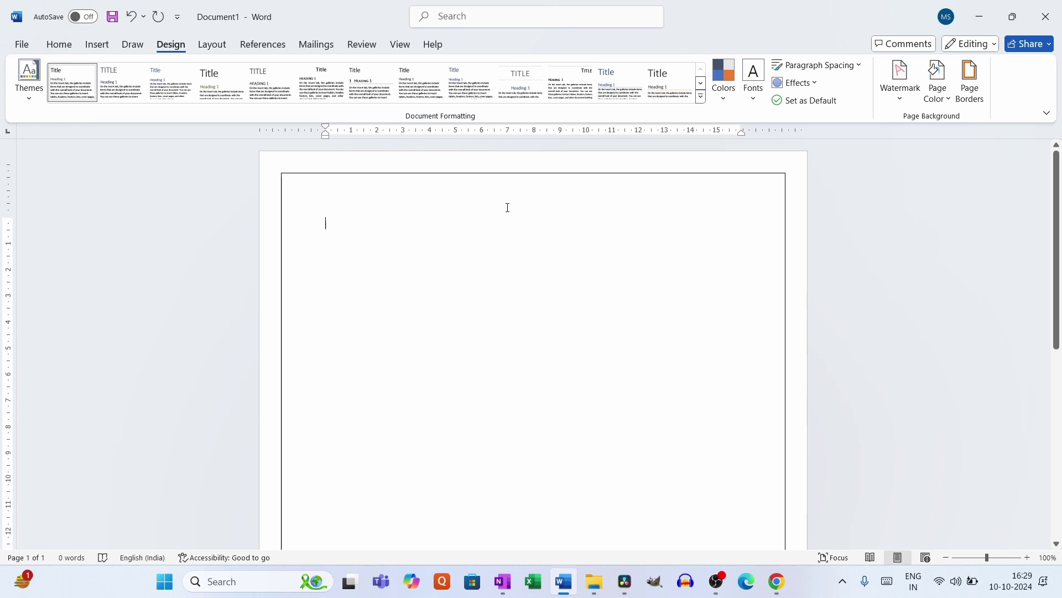
- Set the first line to centred alignment with Arial font at size 20
click(60, 45)
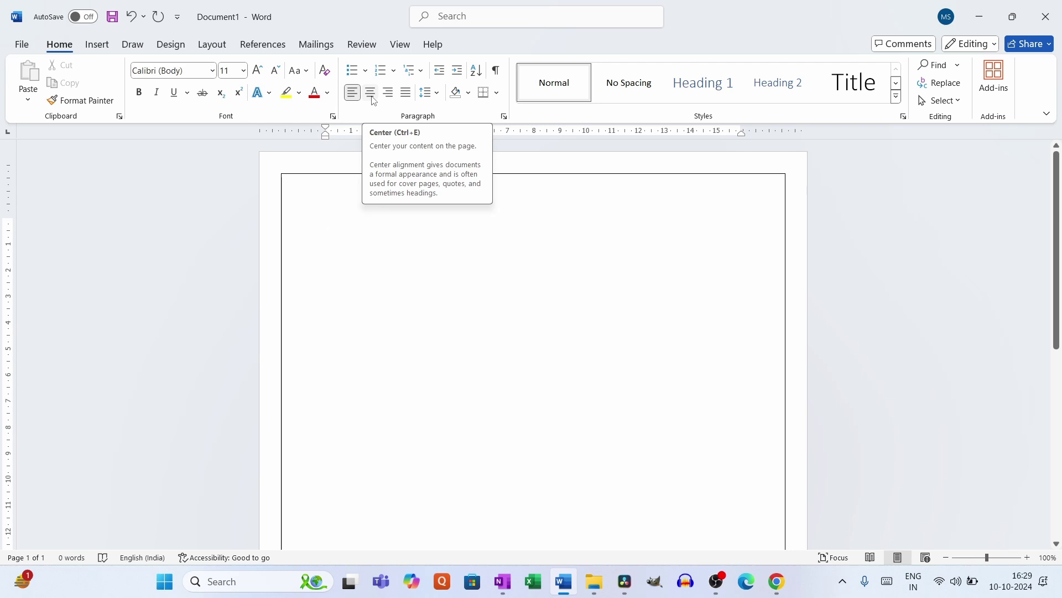
click(374, 100)
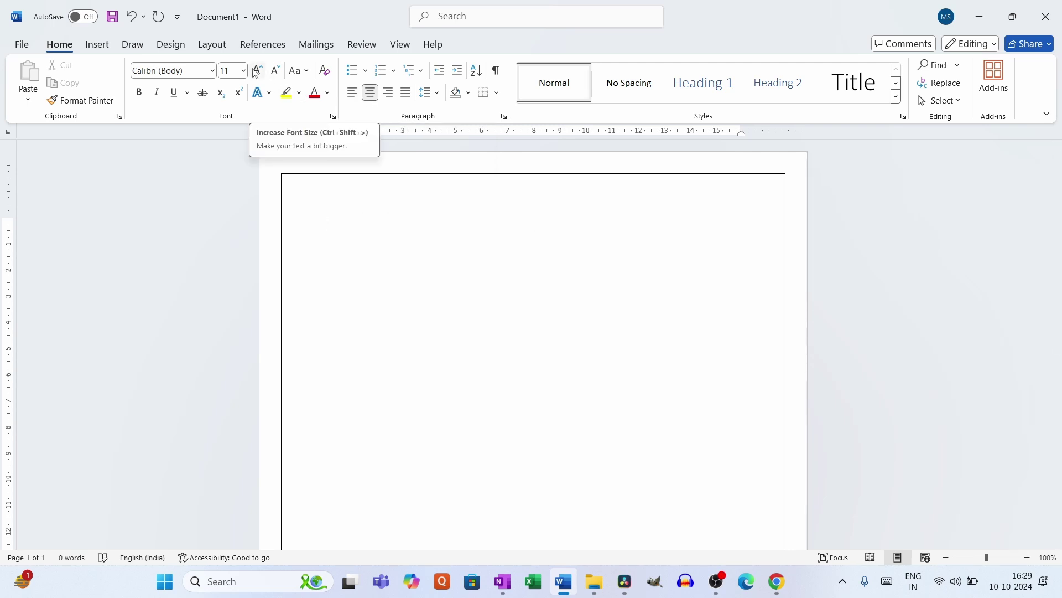
click(212, 71)
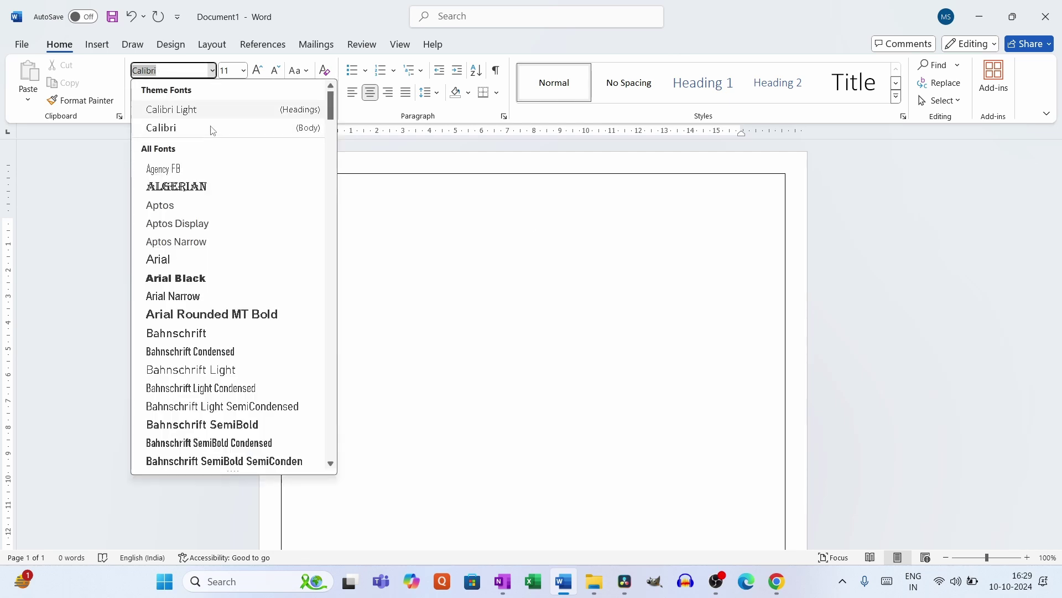
click(184, 259)
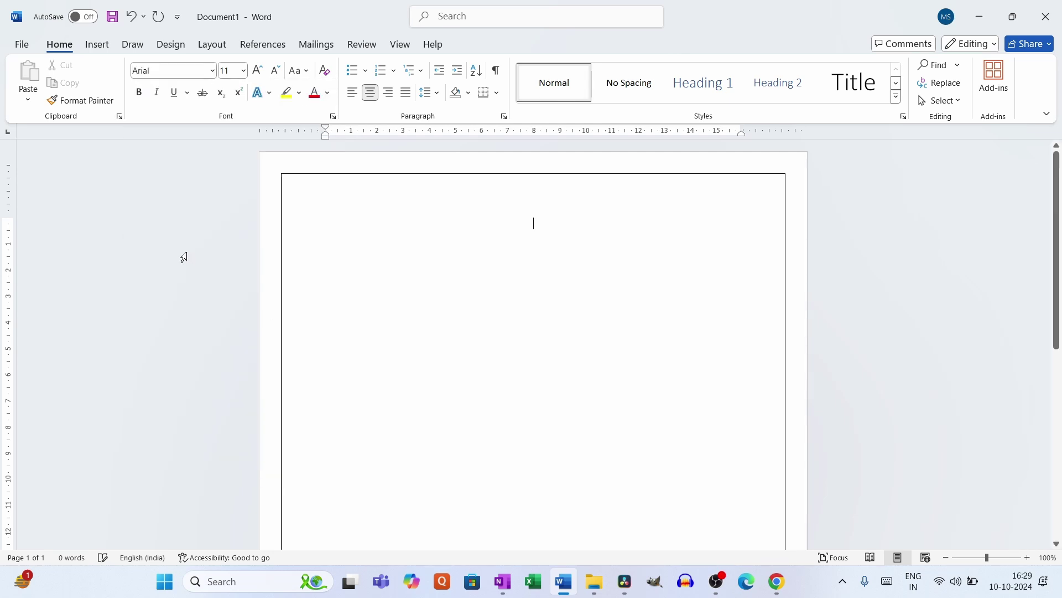
click(244, 71)
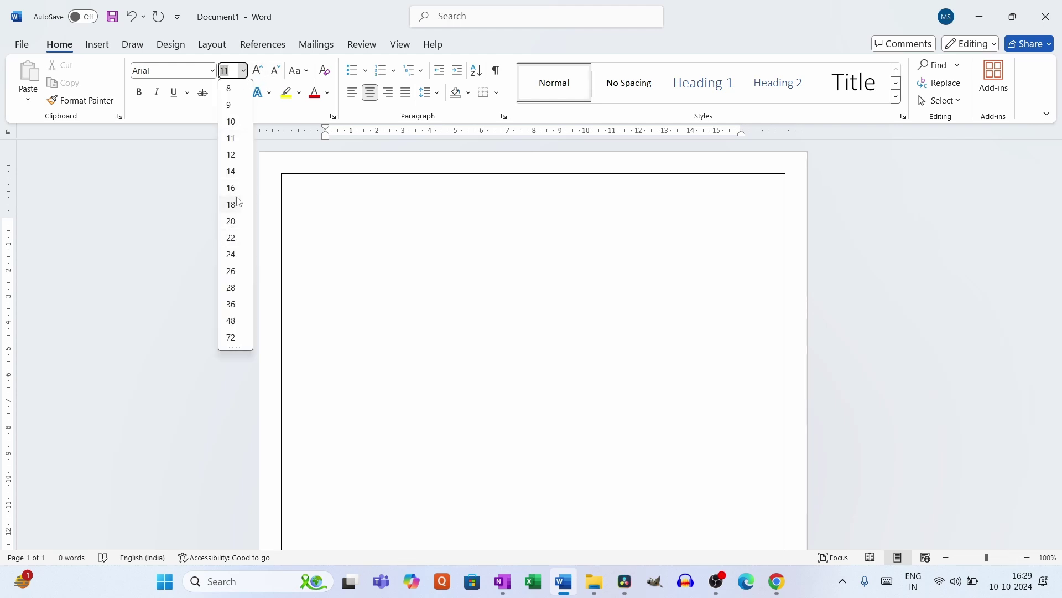
click(232, 221)
mouse_move(493, 214)
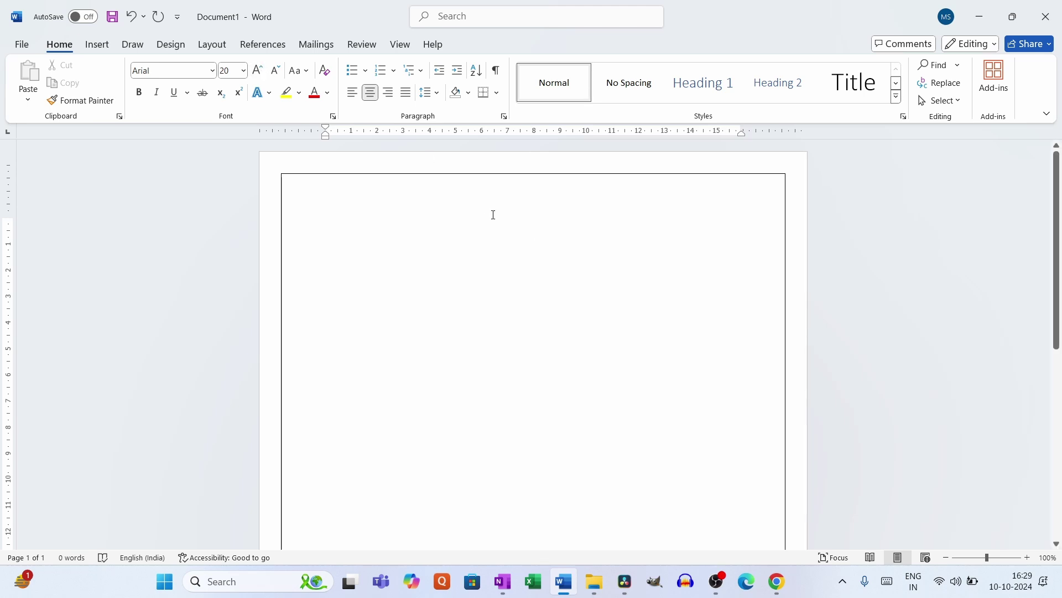
- Type an underlined 'RESUME' title, then start a new left-aligned line below it
text(RES)
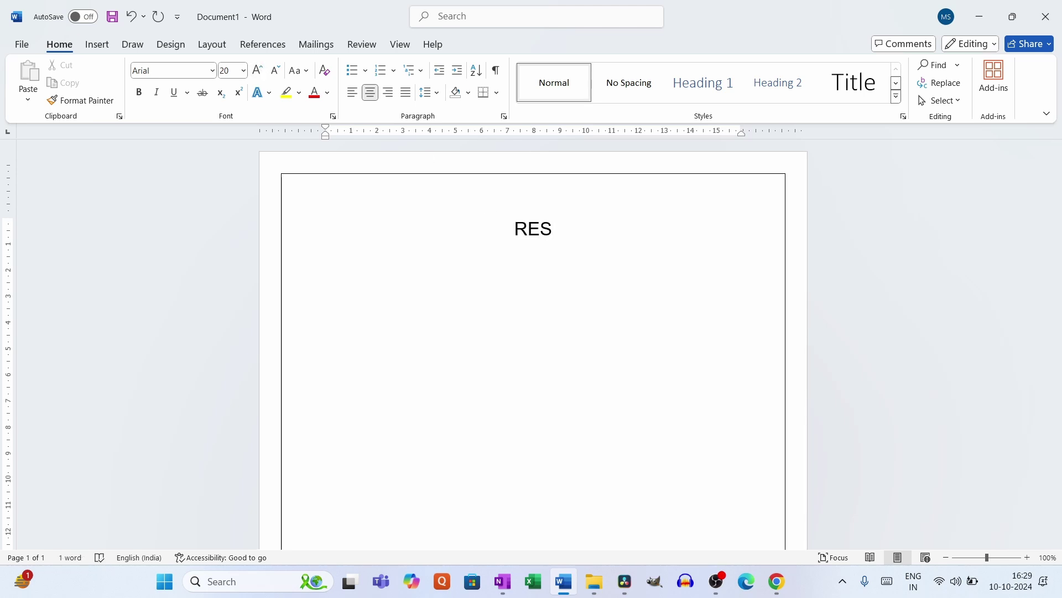
text(UME)
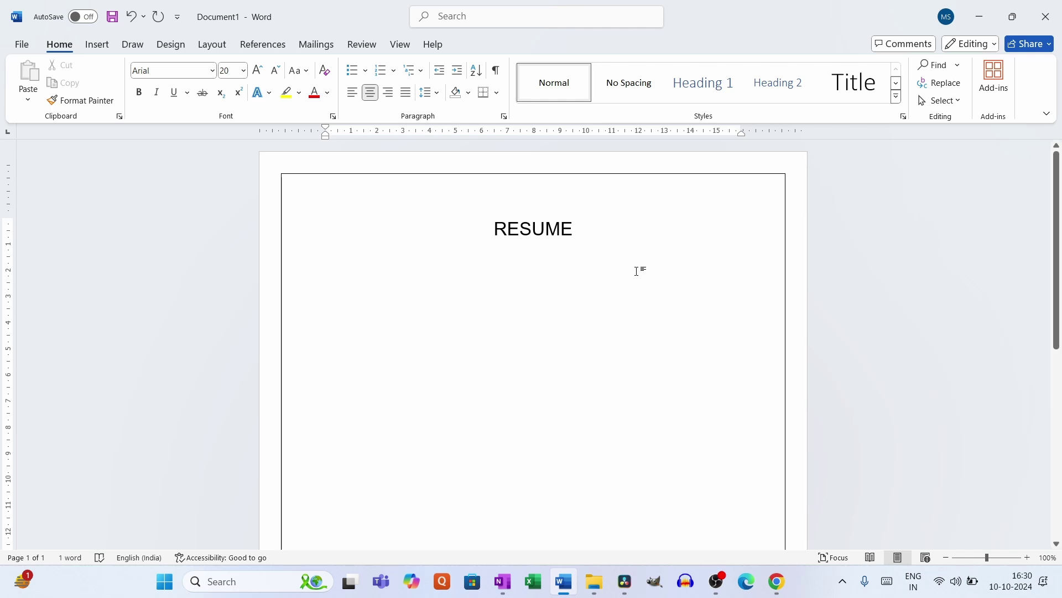
click(173, 93)
drag(496, 230, 575, 230)
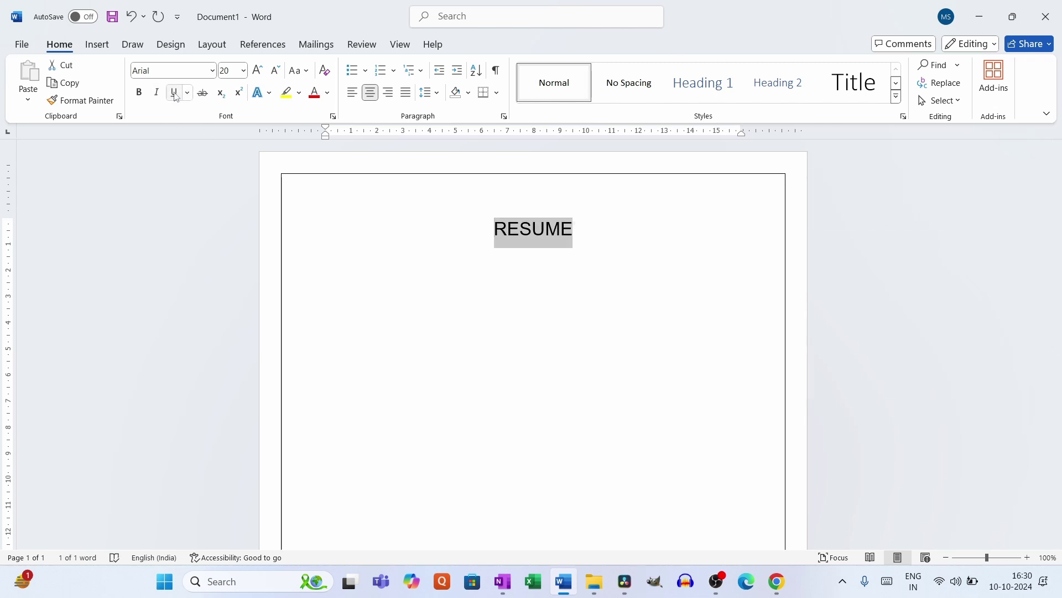
click(175, 93)
click(627, 249)
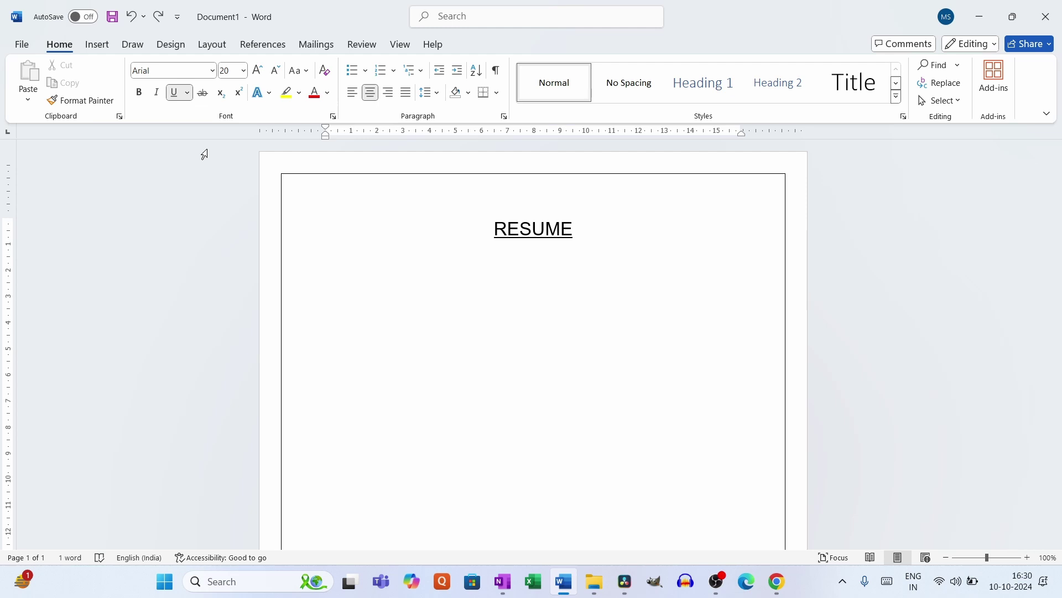
key(Return)
key(ctrl+l)
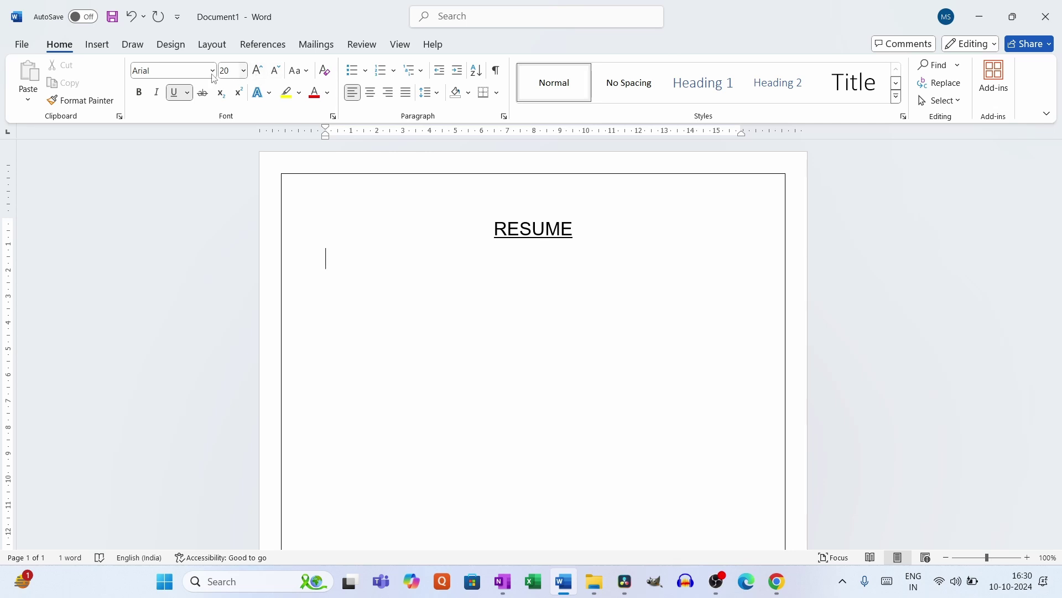
- Type the candidate's name at 14 pt below the RESUME title
click(243, 71)
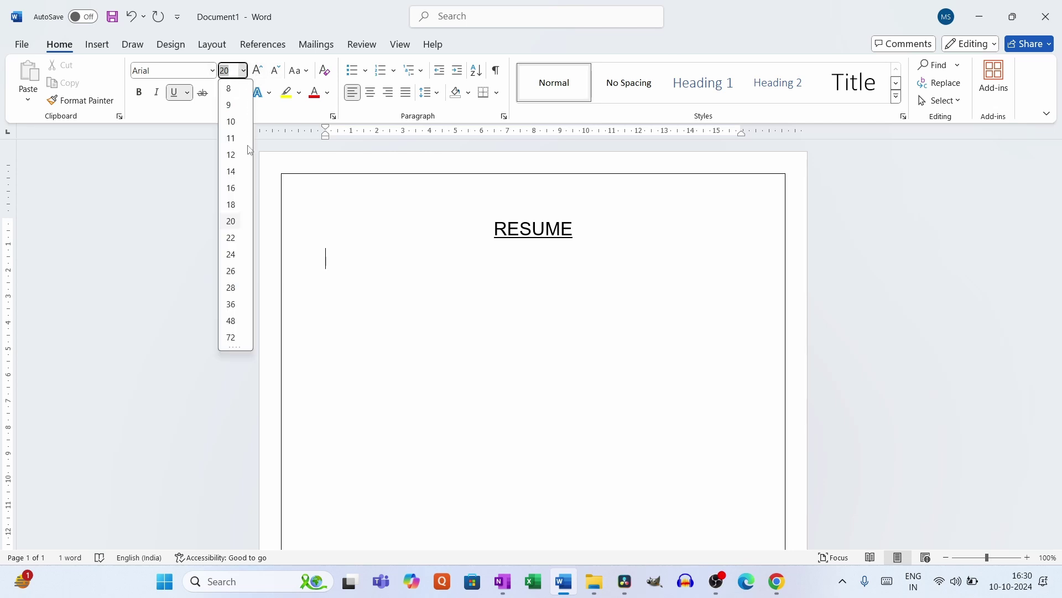
click(231, 172)
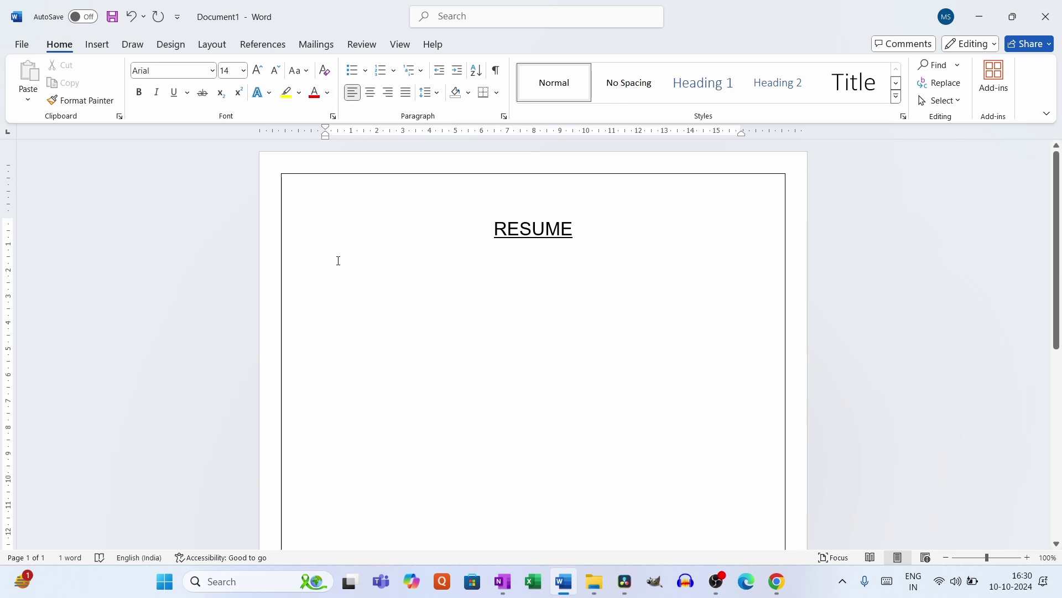
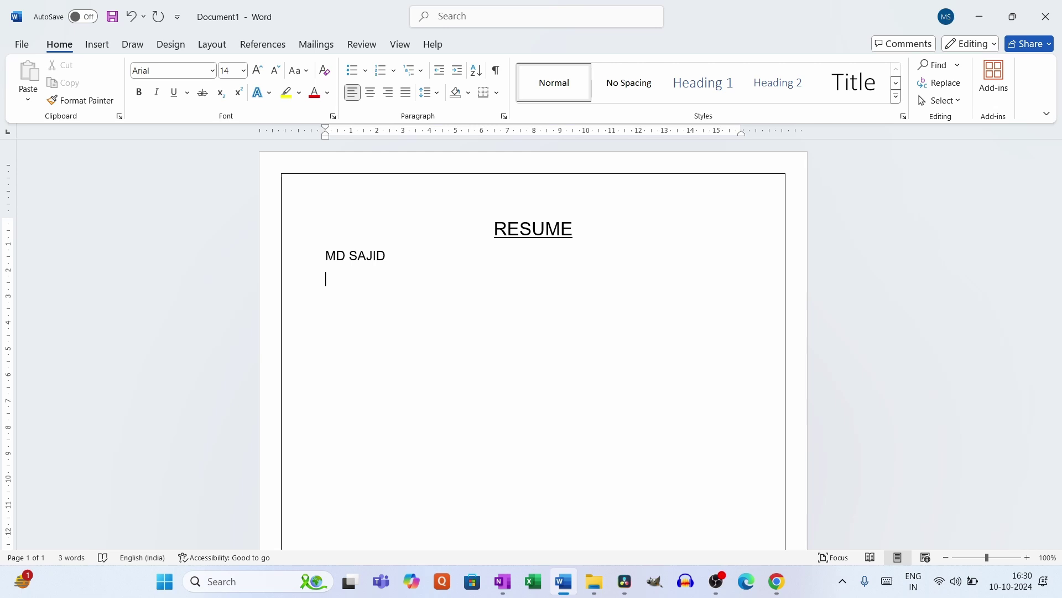
- Switch to 12 pt bold and begin the 'Address:' label
click(243, 70)
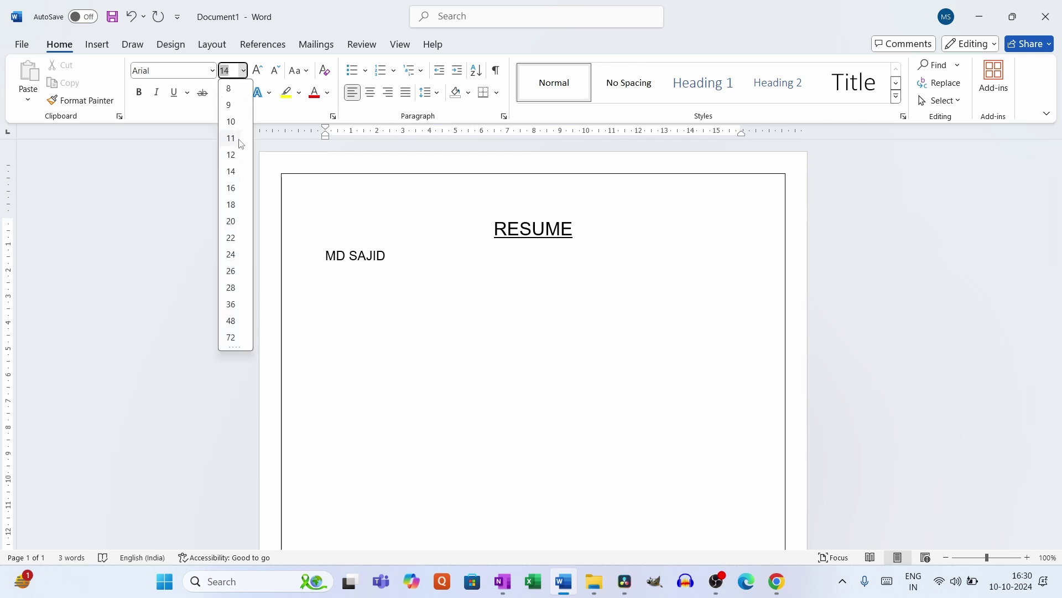
click(231, 155)
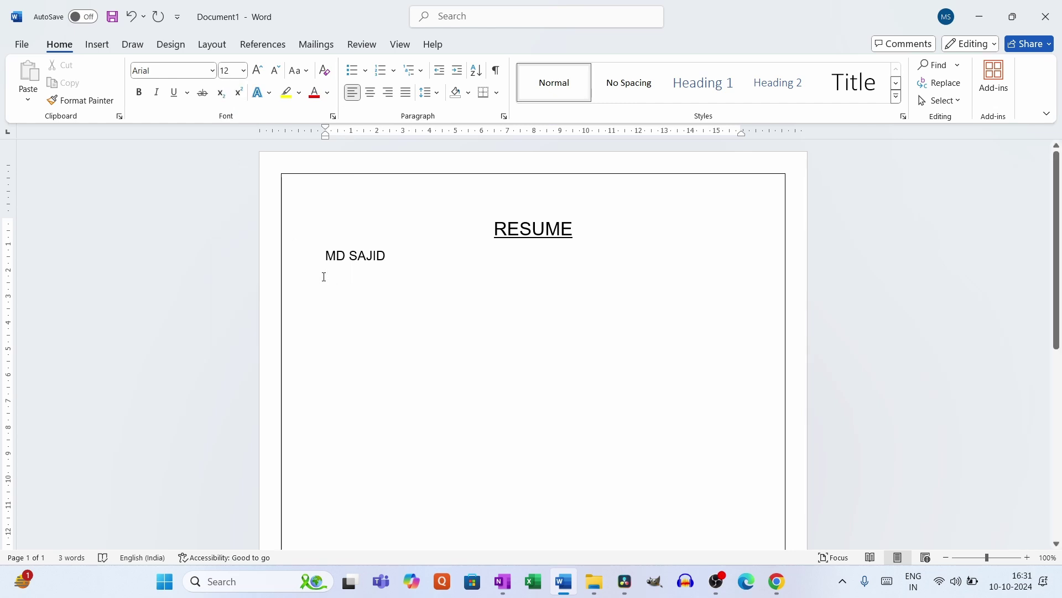
key(ctrl+b)
text(Address: Tughlakabad Extension,)
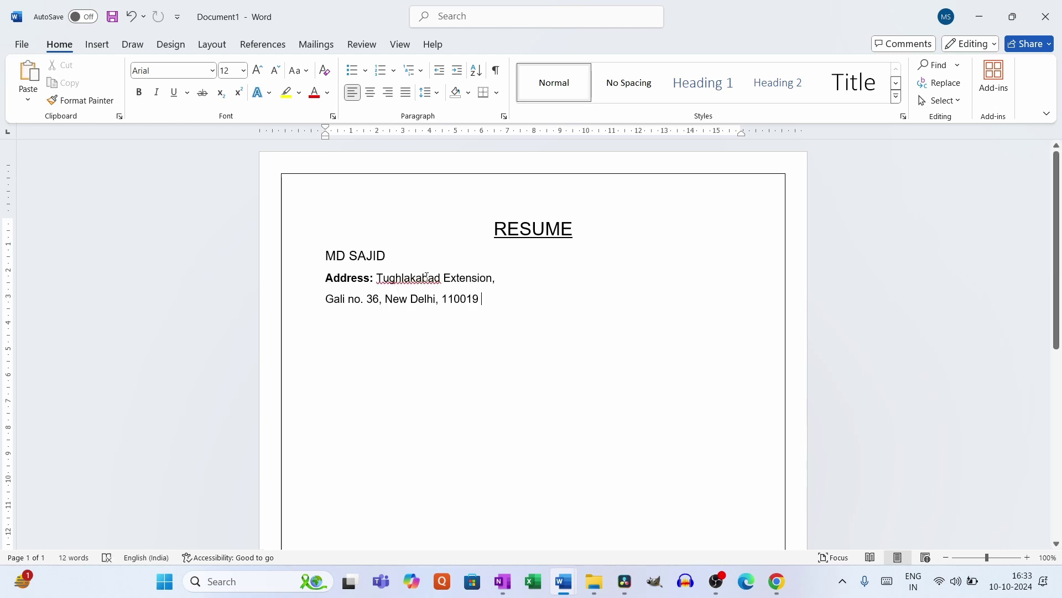
- Ignore All on the flagged address word and remove a stray character
right_click(397, 278)
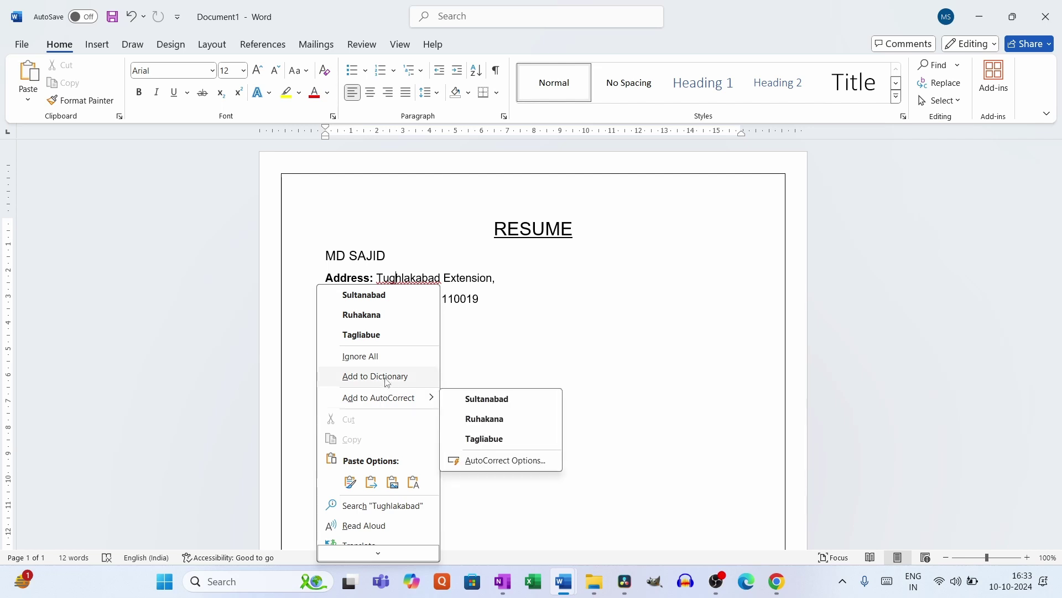
click(398, 357)
click(364, 282)
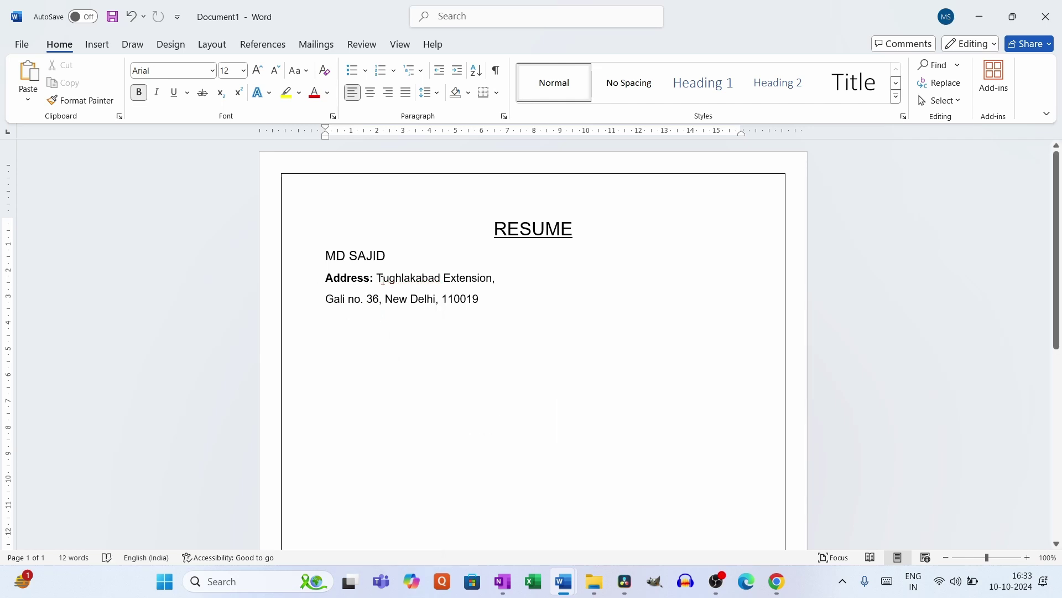
click(410, 277)
text(`)
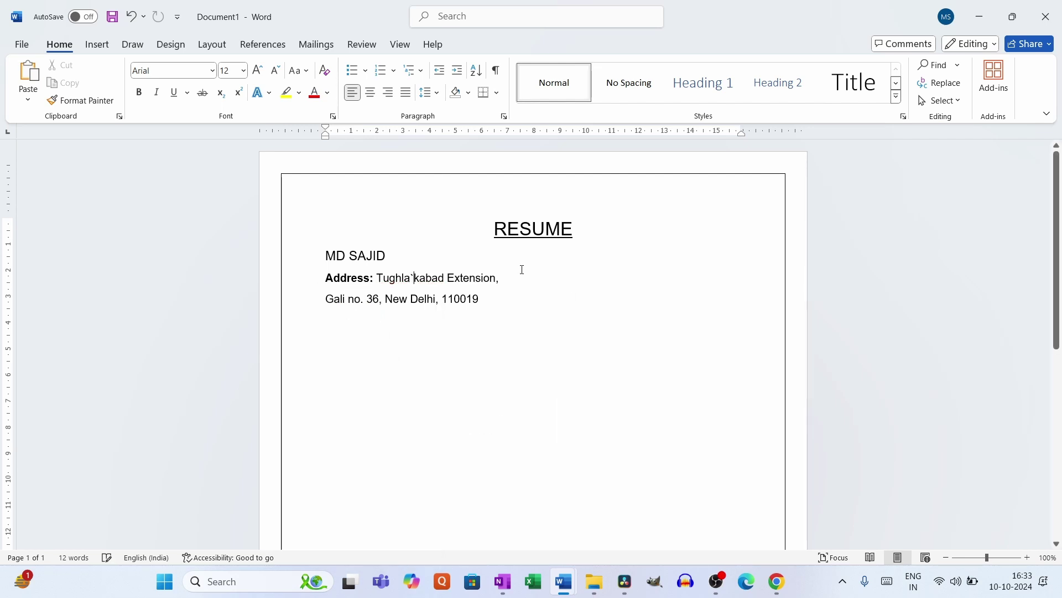
key(BackSpace)
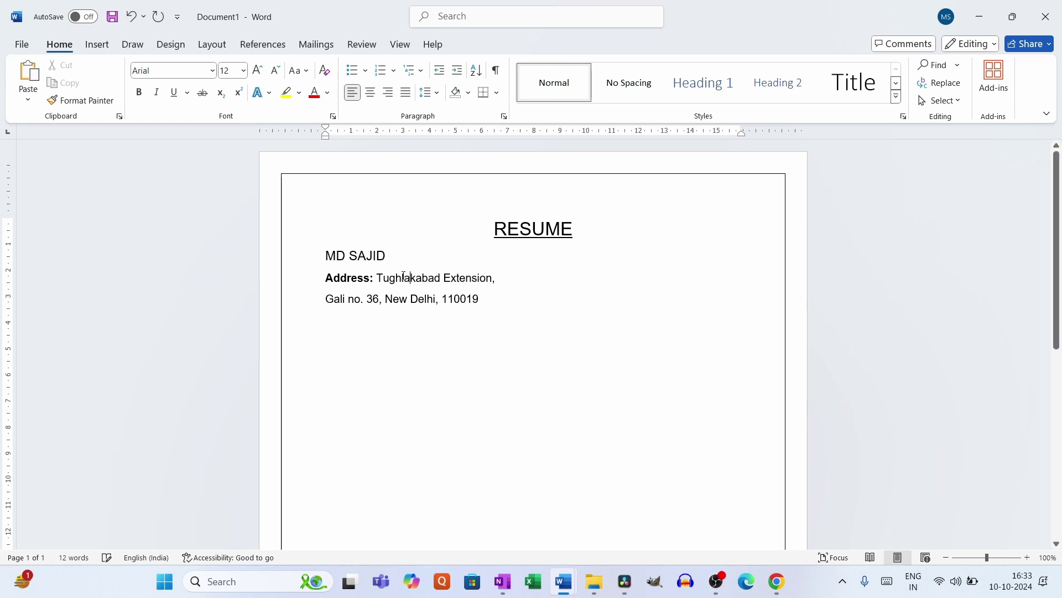
- Shrink the two-line address text to 11 pt
drag(379, 279, 487, 304)
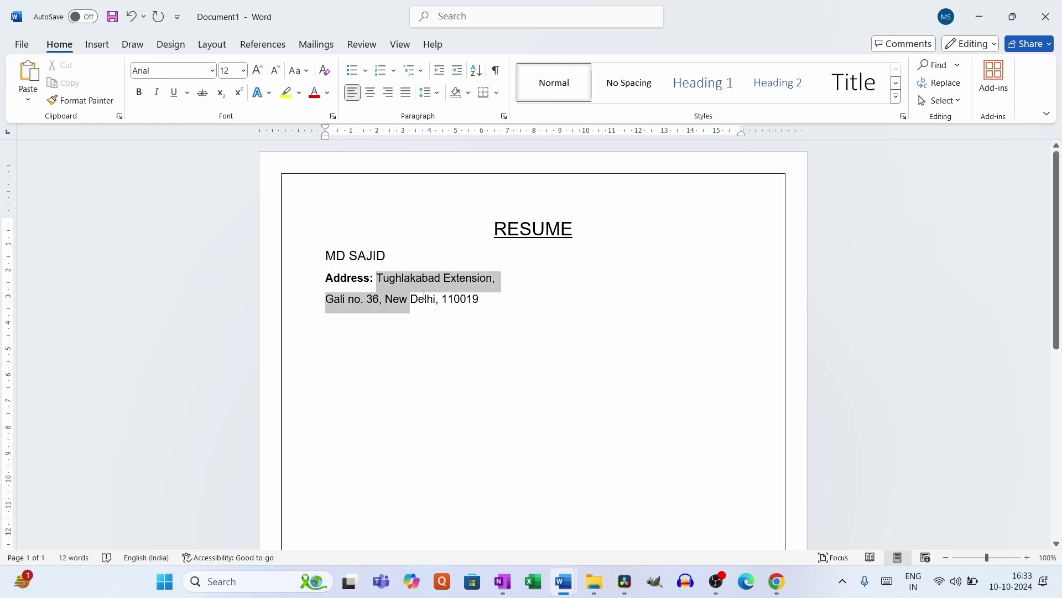
click(276, 72)
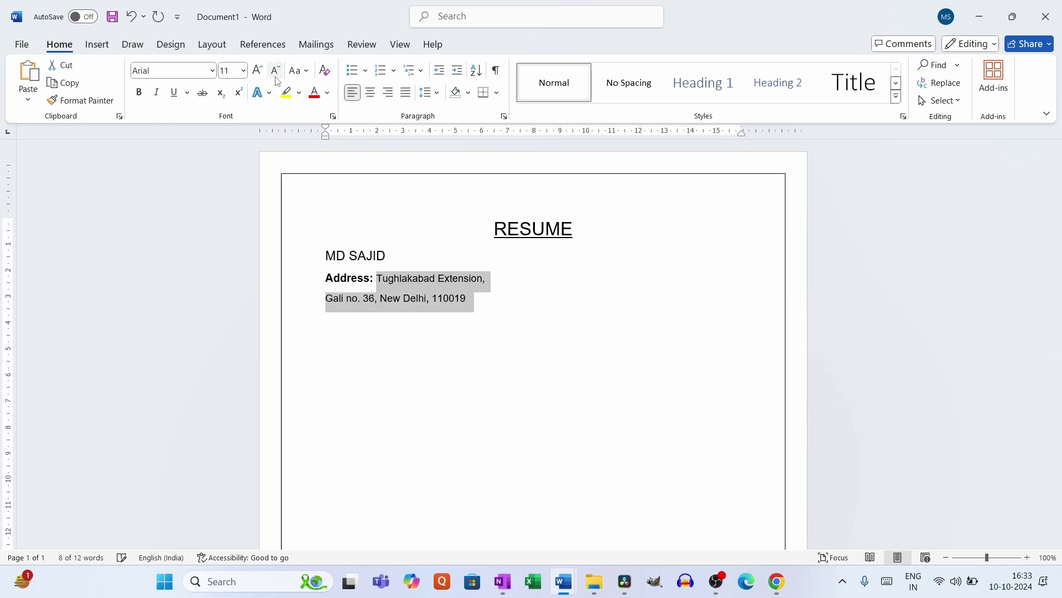
click(470, 301)
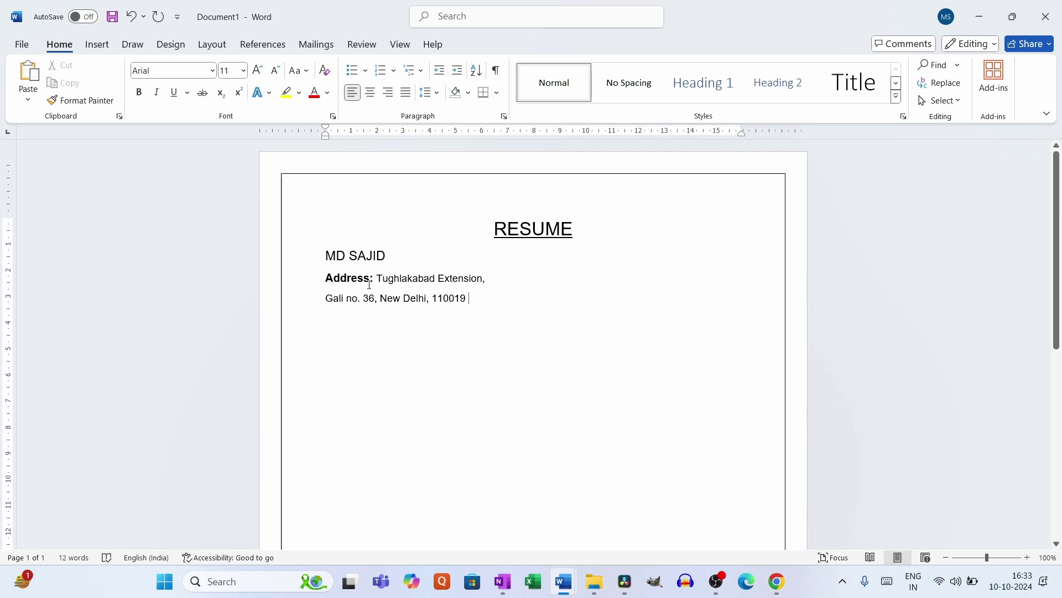
click(370, 279)
click(478, 299)
- Add a 'Mobile No:' line with the phone number and bold label, then begin an Email line
key(Return)
text(M)
key(BackSpace)
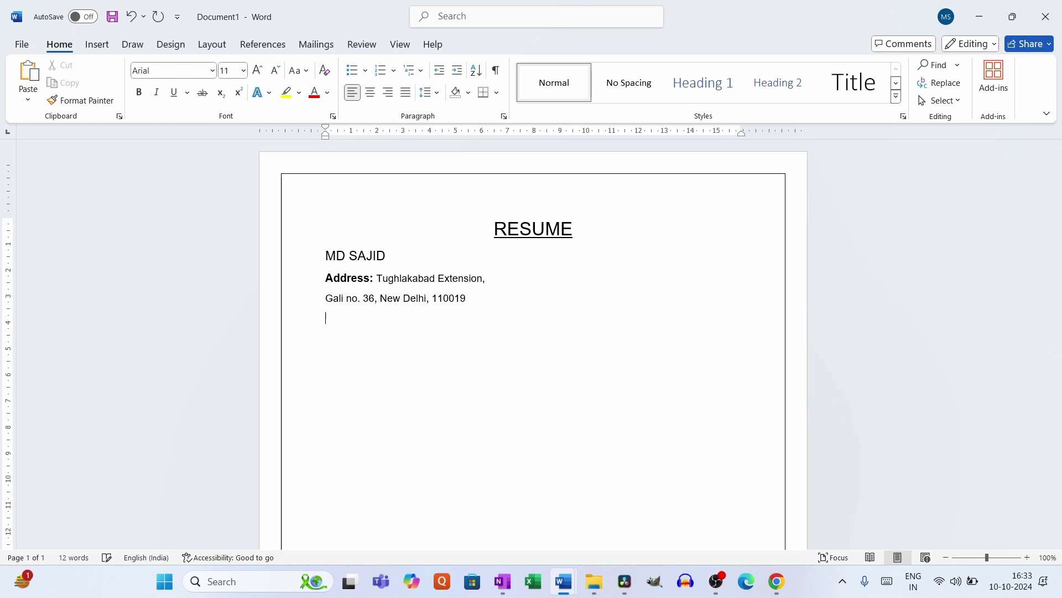
text(Mobile No: )
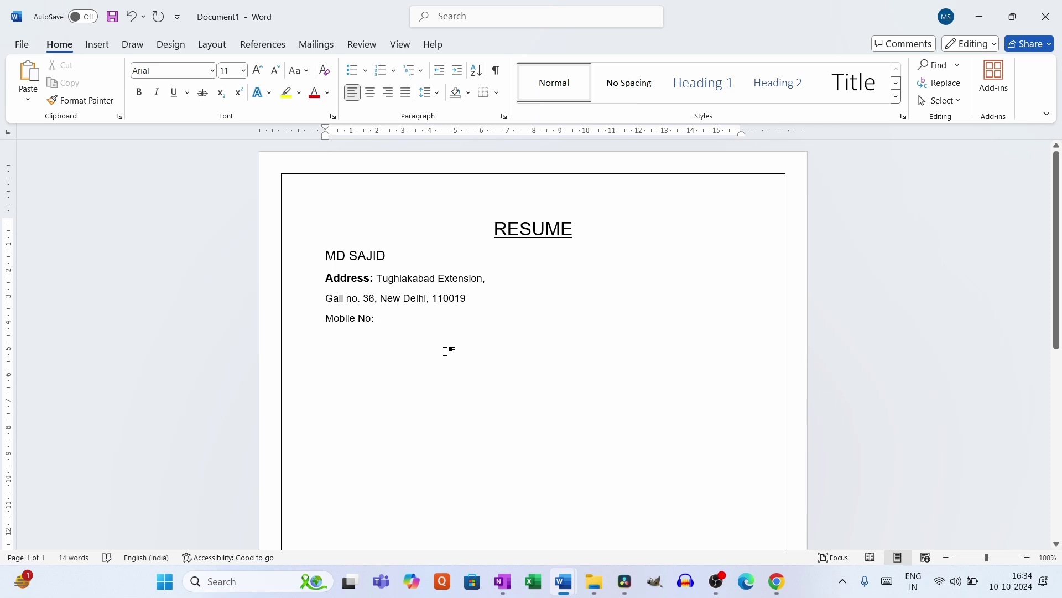
drag(371, 321, 325, 320)
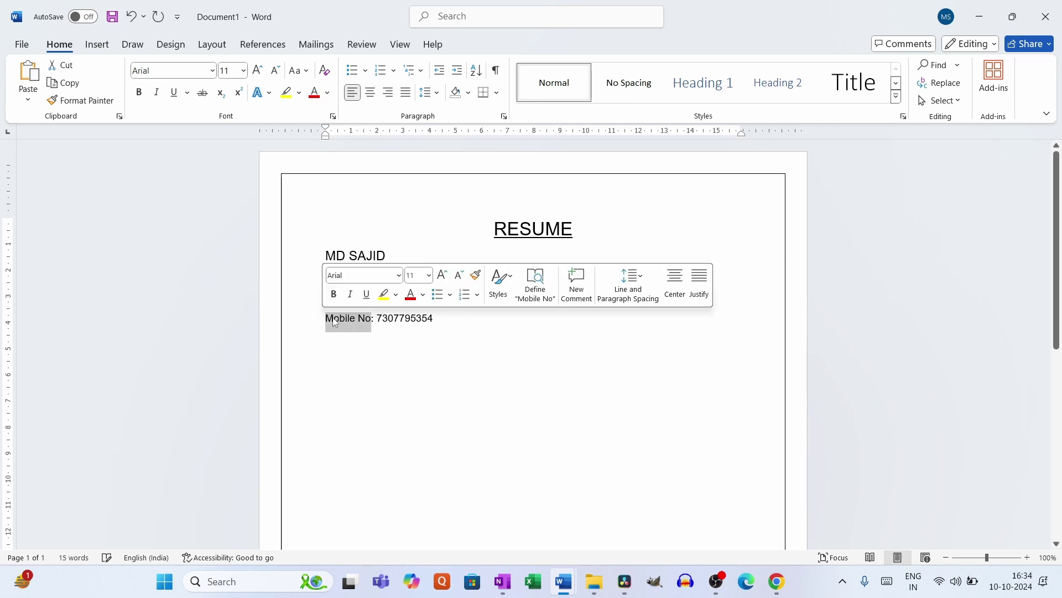
click(334, 294)
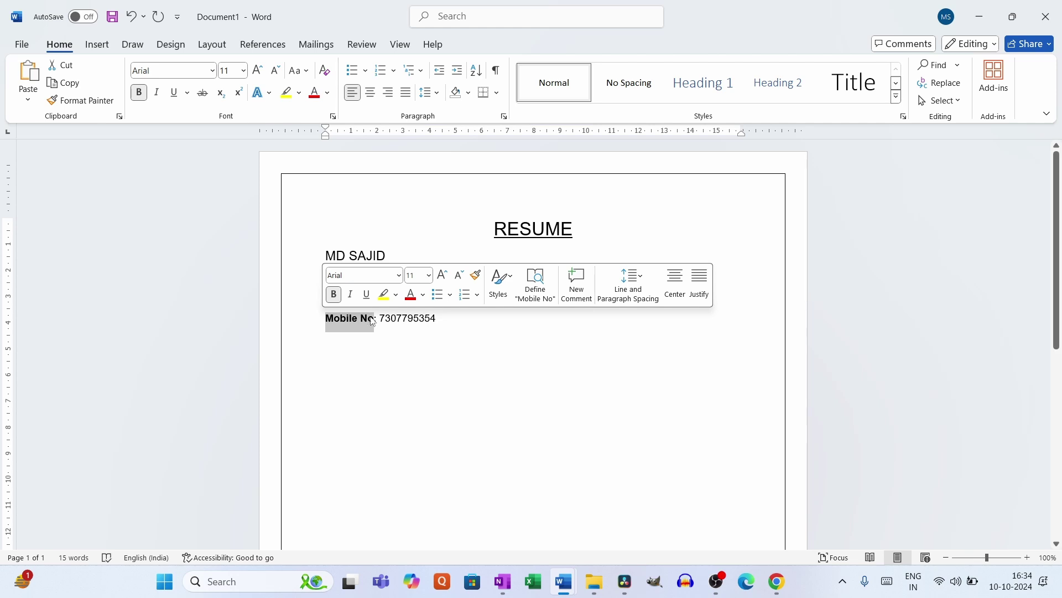
click(380, 318)
drag(380, 319, 369, 319)
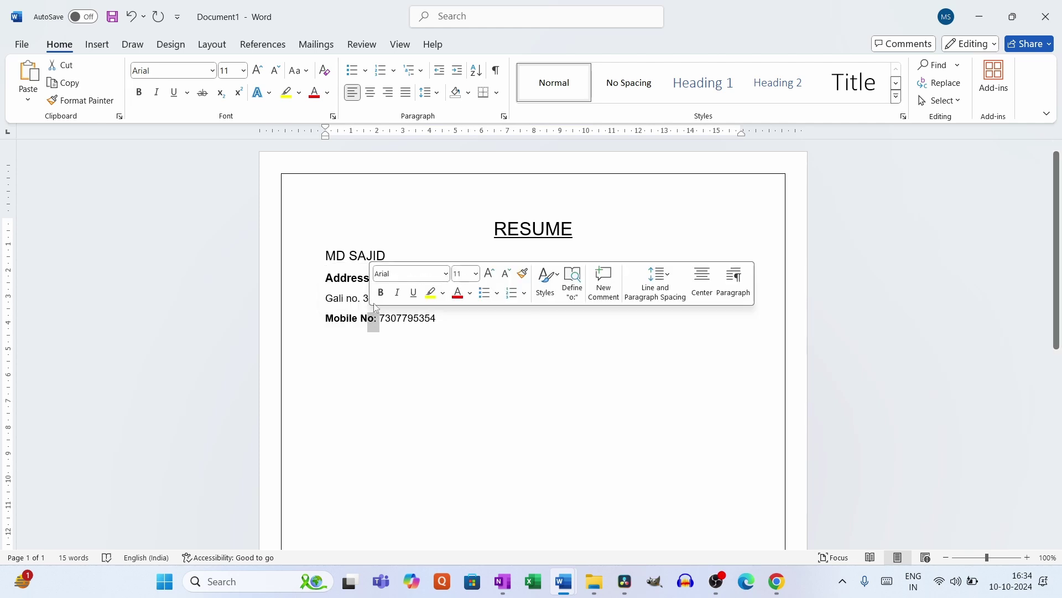
click(379, 293)
click(454, 322)
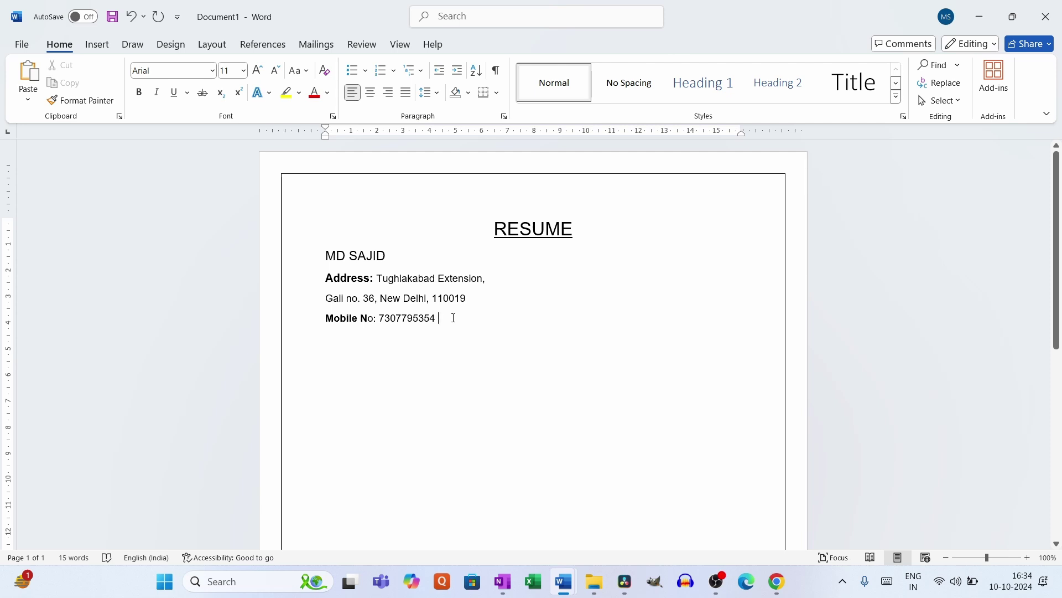
key(Return)
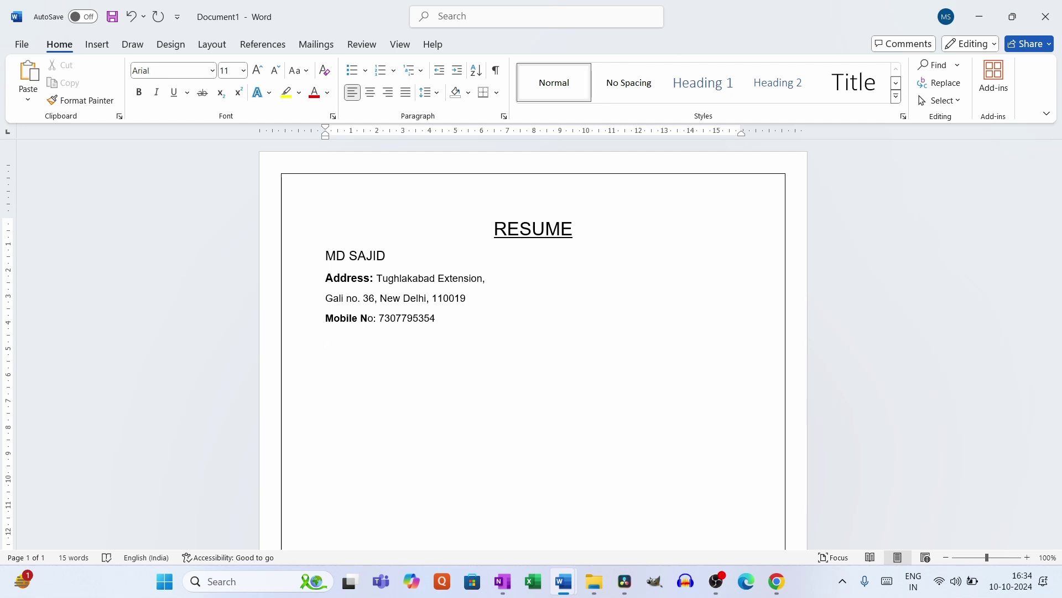
text(E)
text(mail:)
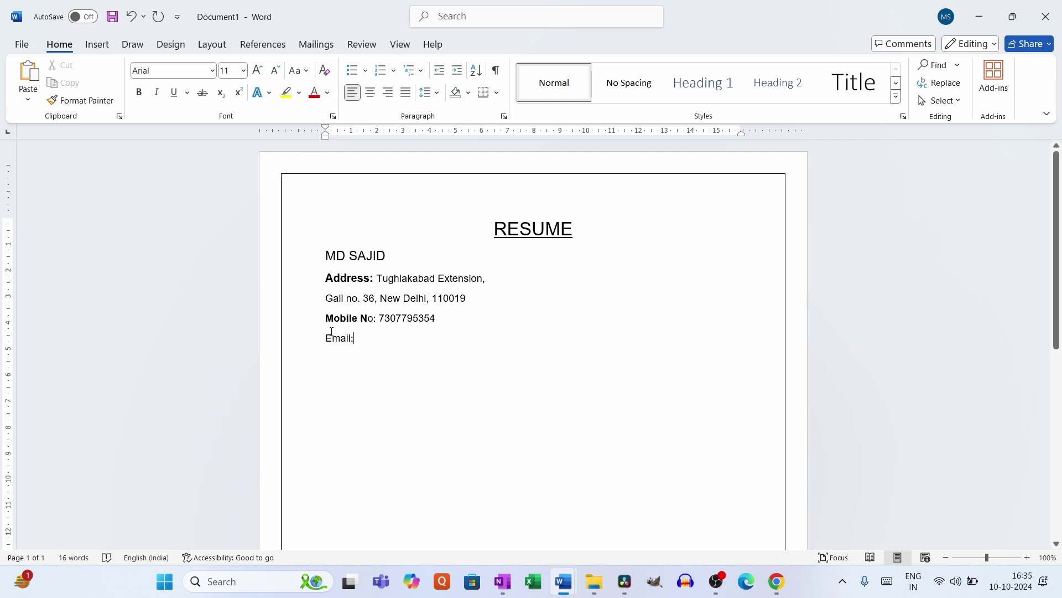
- Bold the 'Email:' label, type the e-mail address unbolded, and start a new line
triple_click(324, 347)
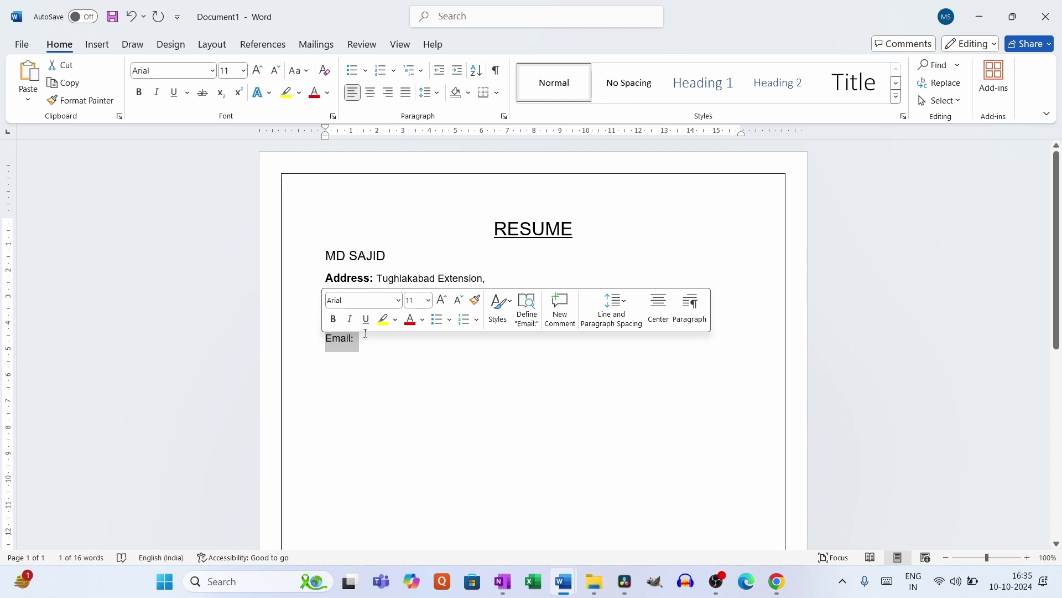
key(ctrl+b)
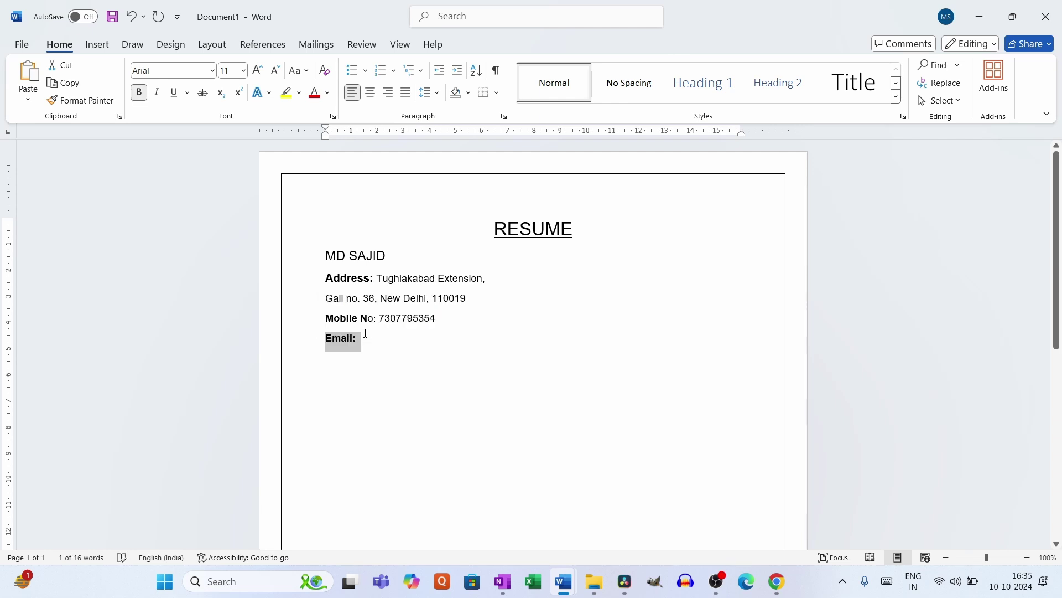
click(366, 333)
key(alt)
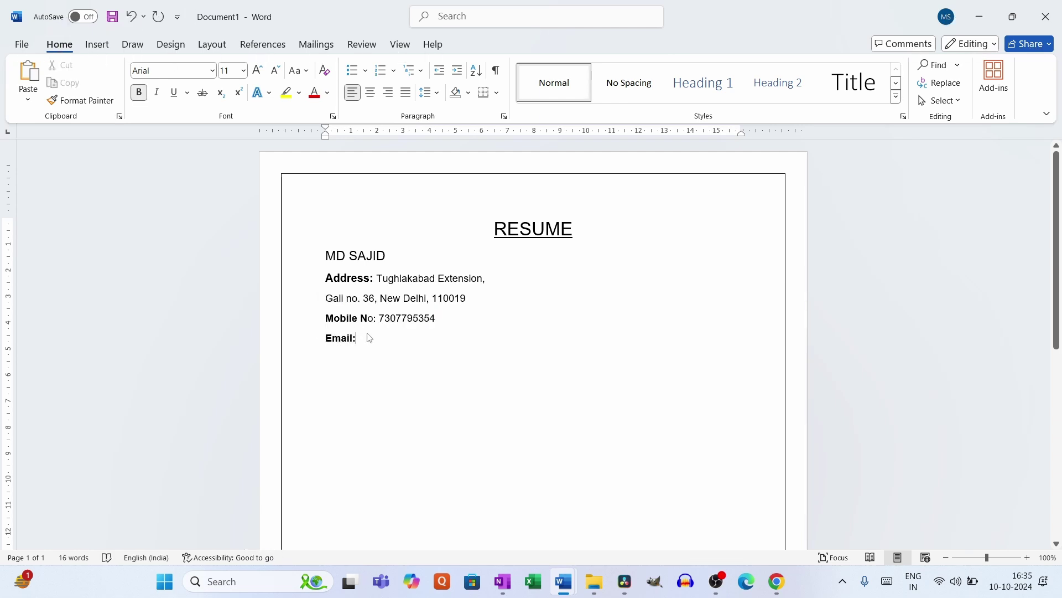
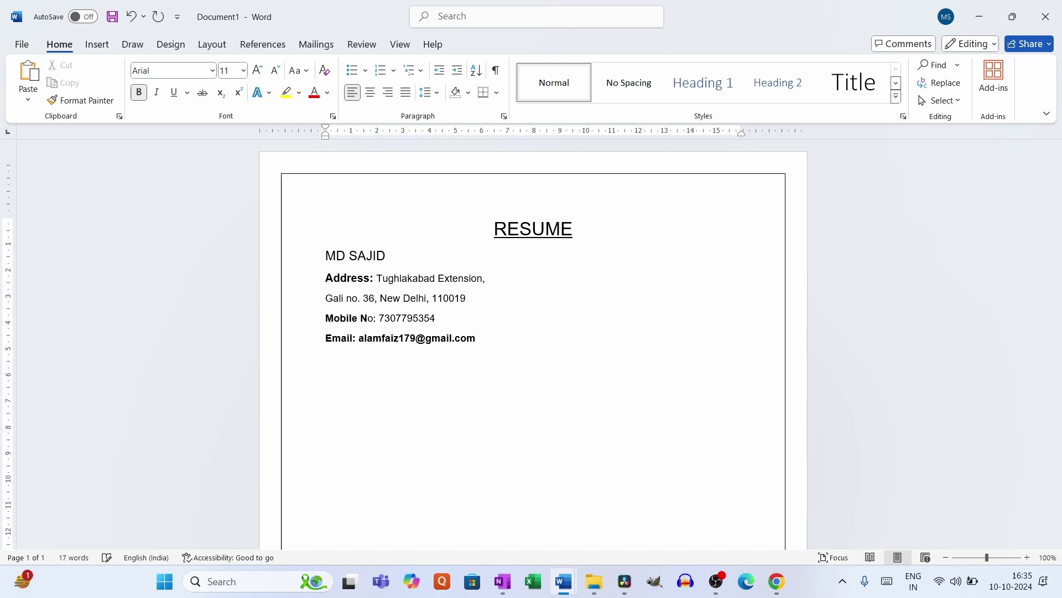
drag(360, 342, 476, 346)
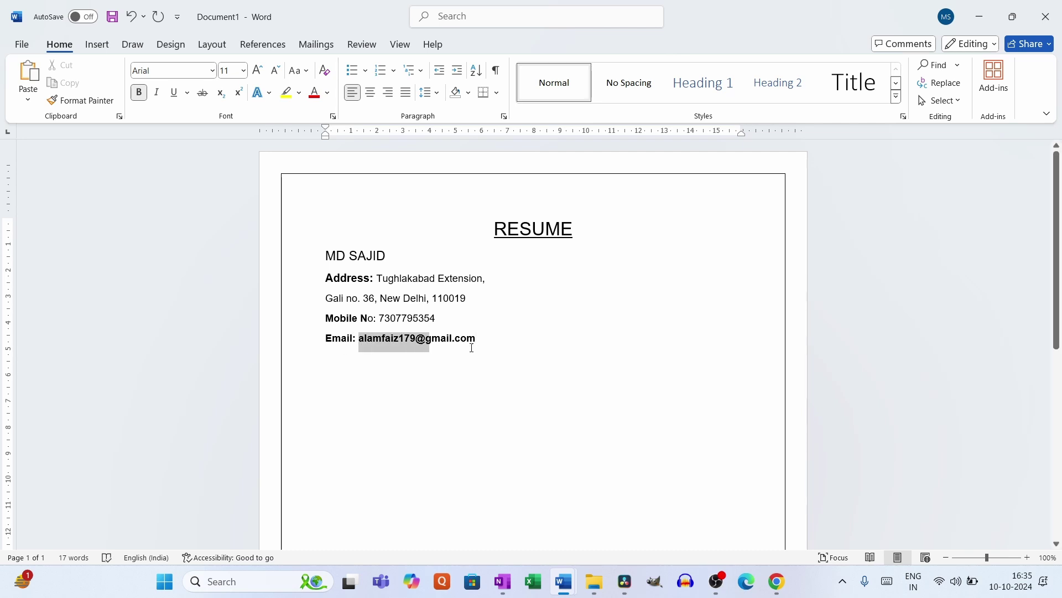
click(485, 325)
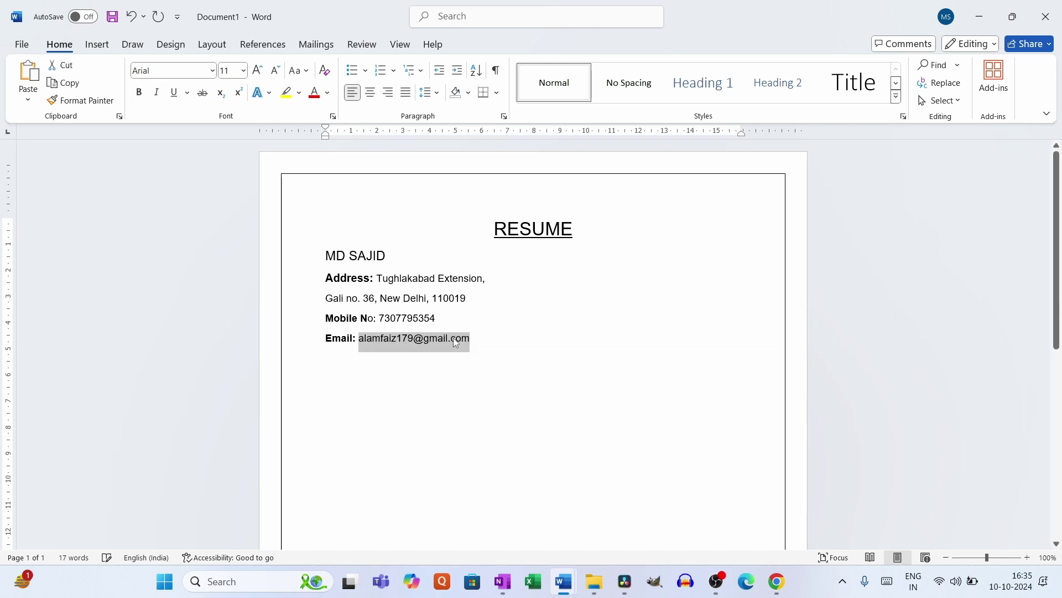
click(456, 337)
click(498, 343)
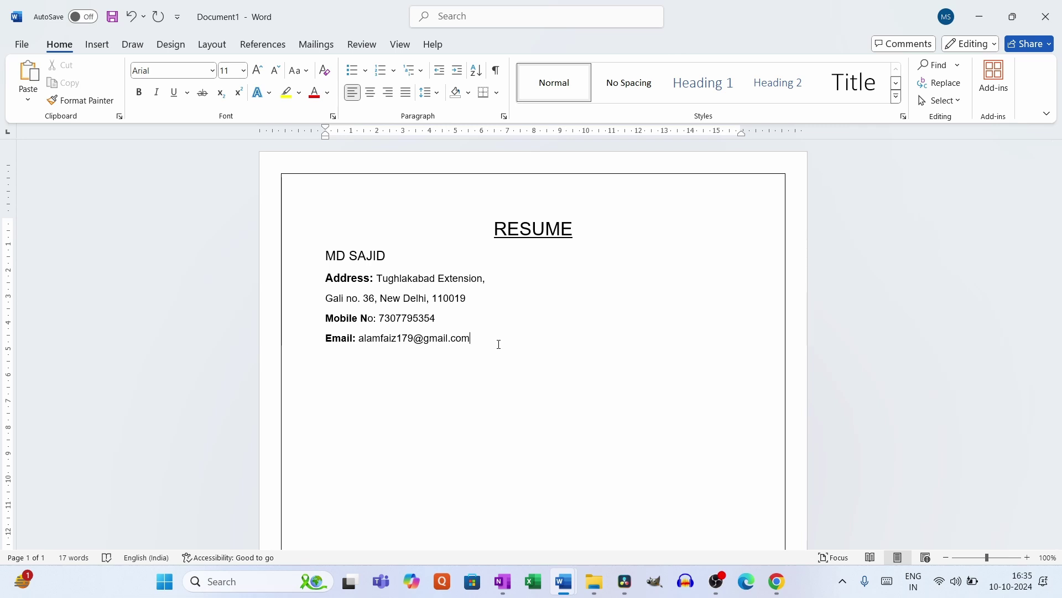
key(Return)
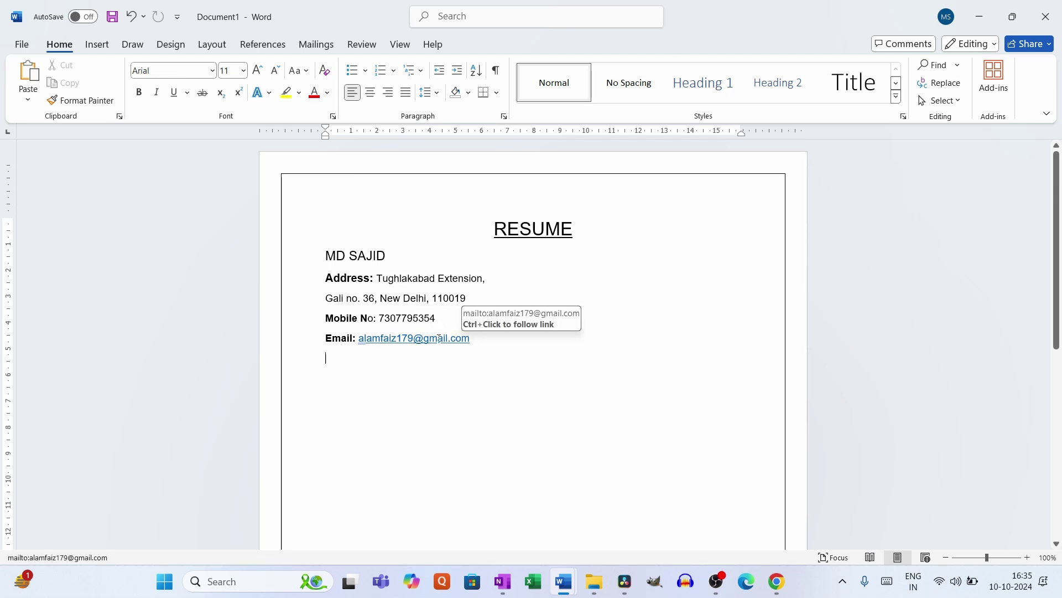
- Remove the automatic hyperlink from the e-mail address, leaving plain text
click(438, 338)
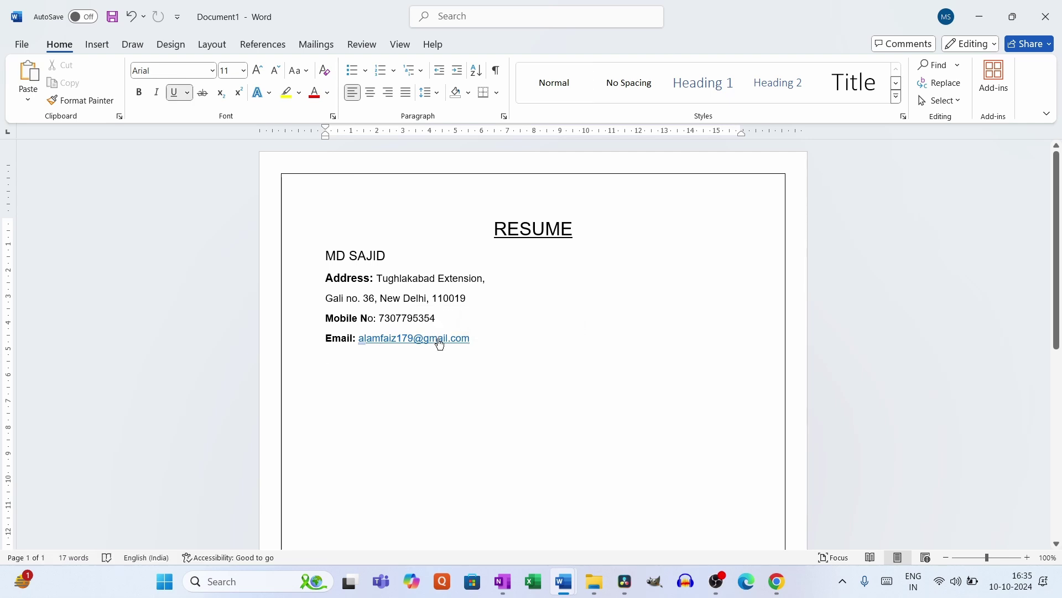
key(ctrl+k)
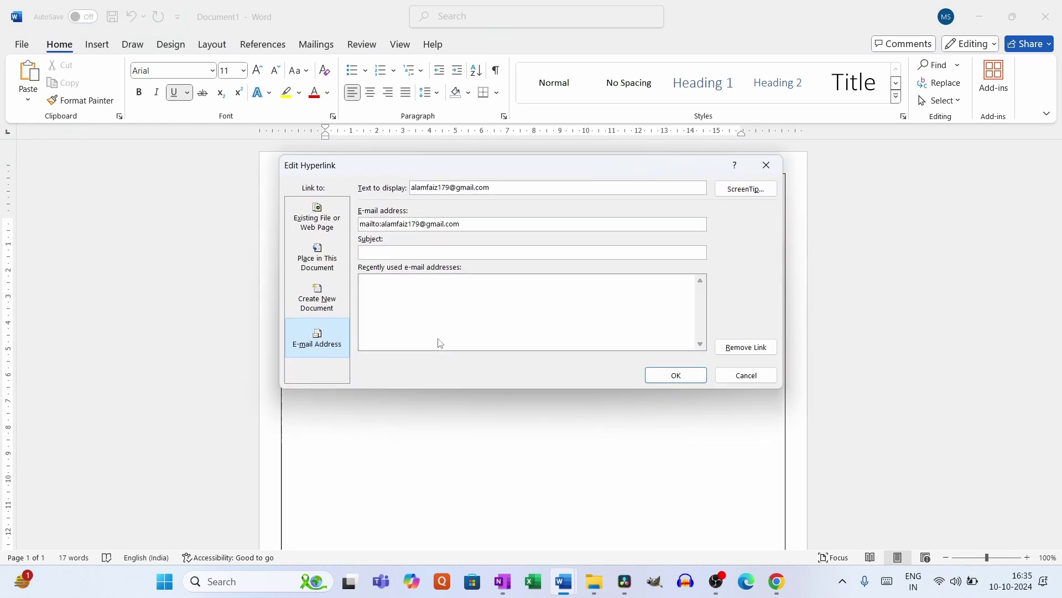
click(747, 347)
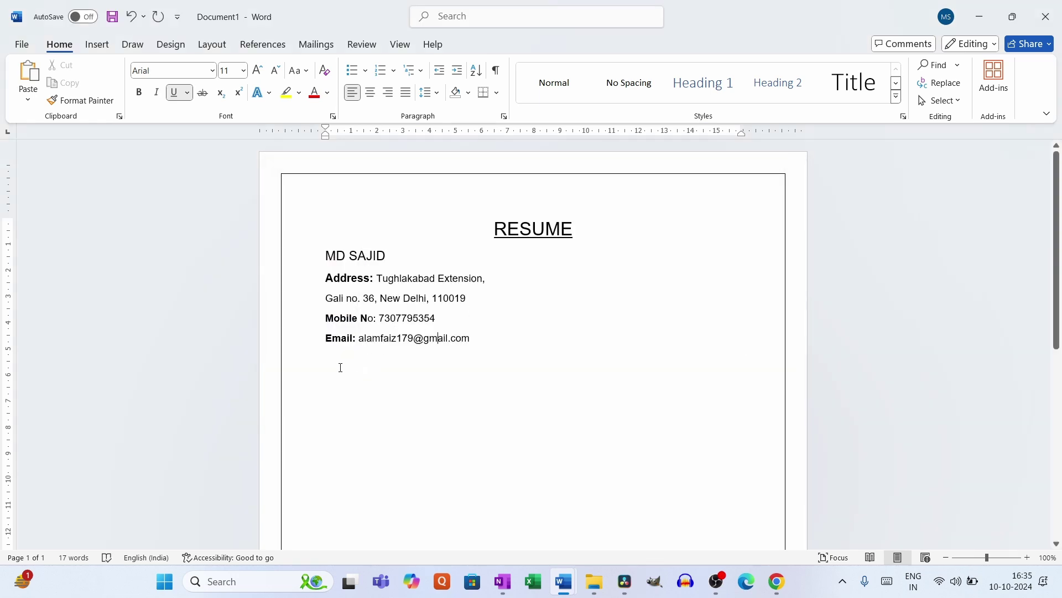
double_click(339, 363)
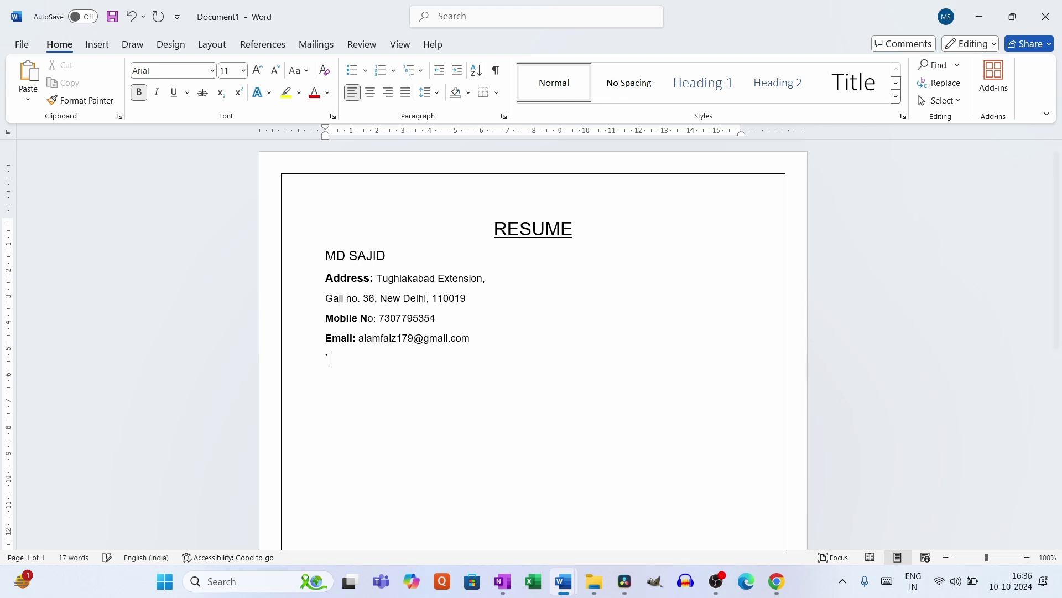
- Type the 'CAREER OBJECTIVE' heading in Arial 14 pt italic below the Email line
text(`)
key(BackSpace)
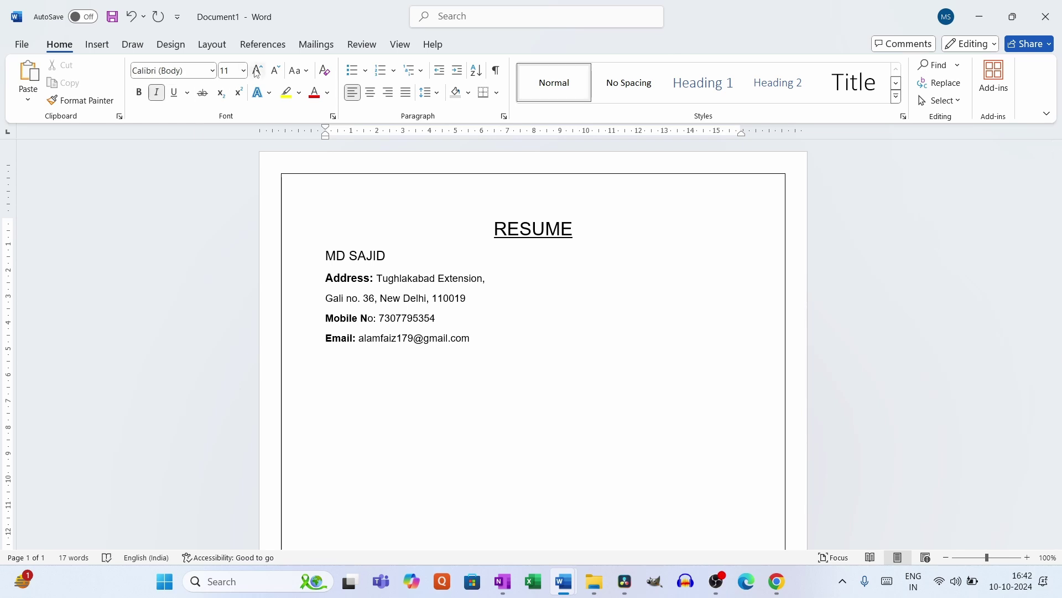
click(212, 72)
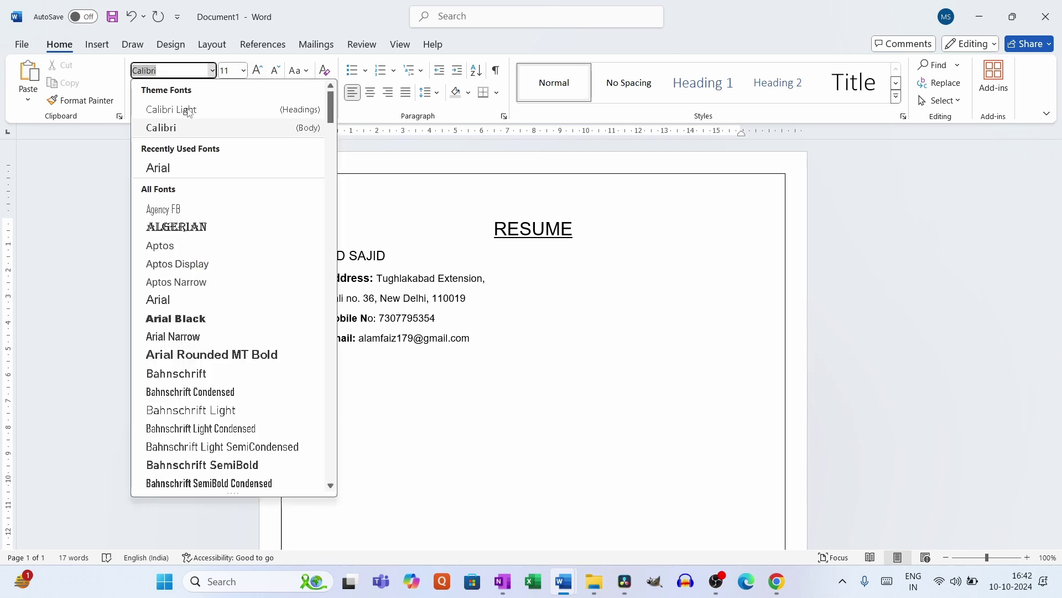
click(176, 301)
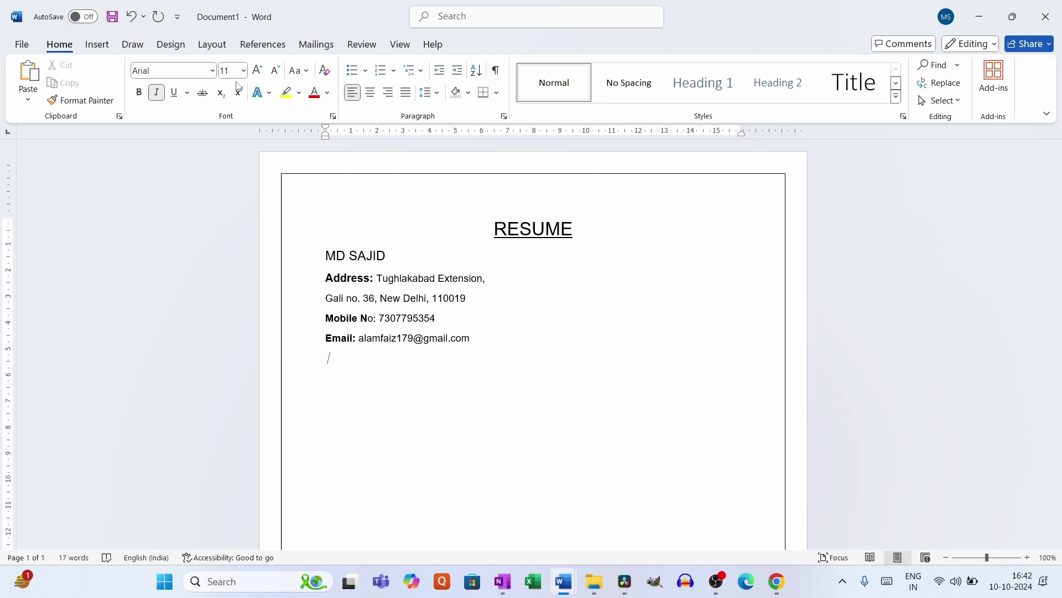
click(260, 75)
click(260, 75)
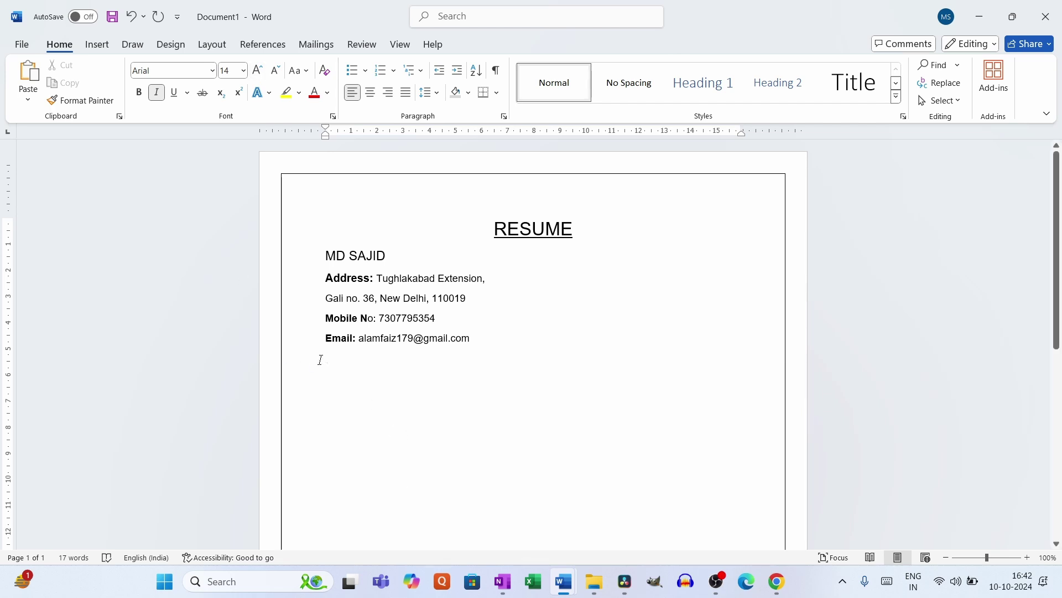
text(CA)
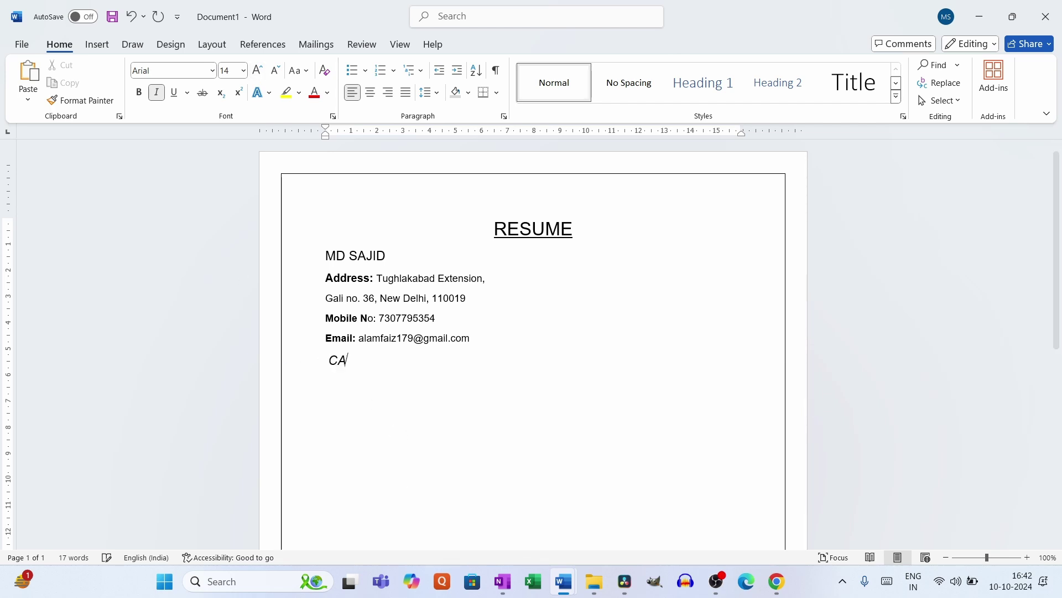
text(REER)
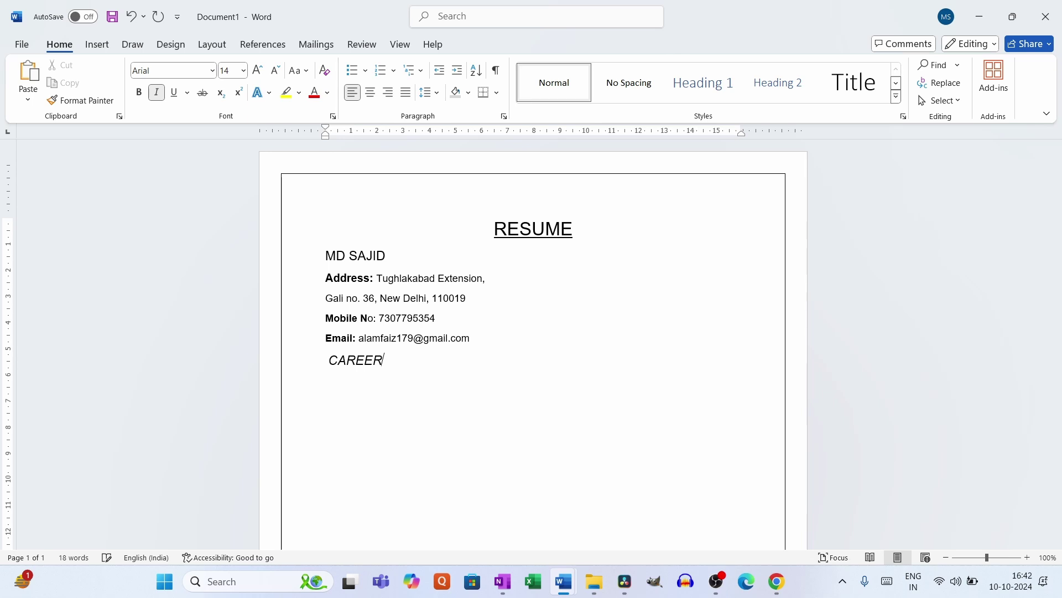
text( OBJEC)
text(TU)
key(BackSpace)
text(VE)
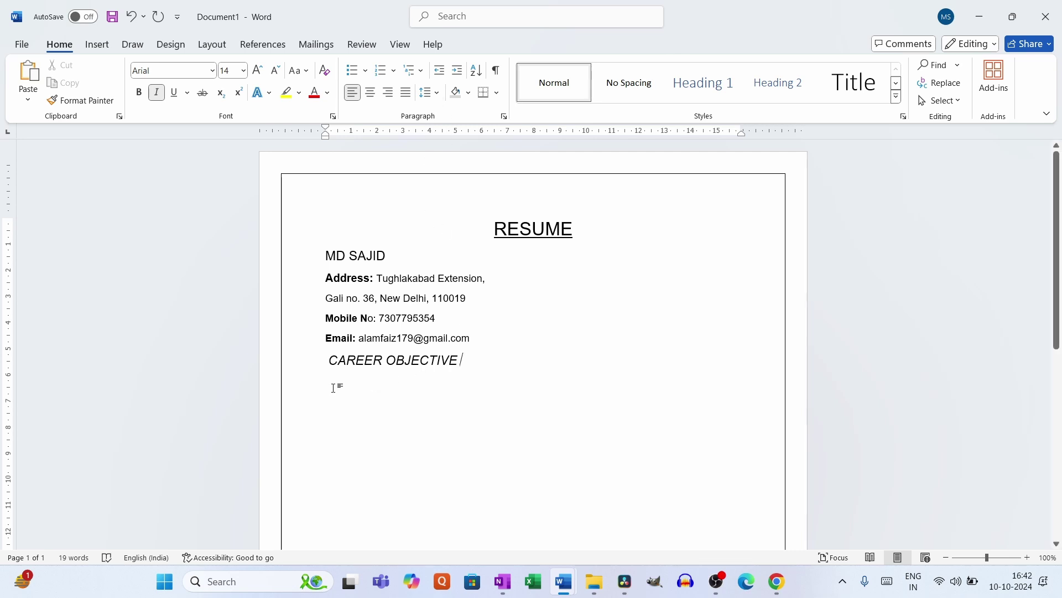
- Start a new line below the heading in non-italic 11 pt text
key(Return)
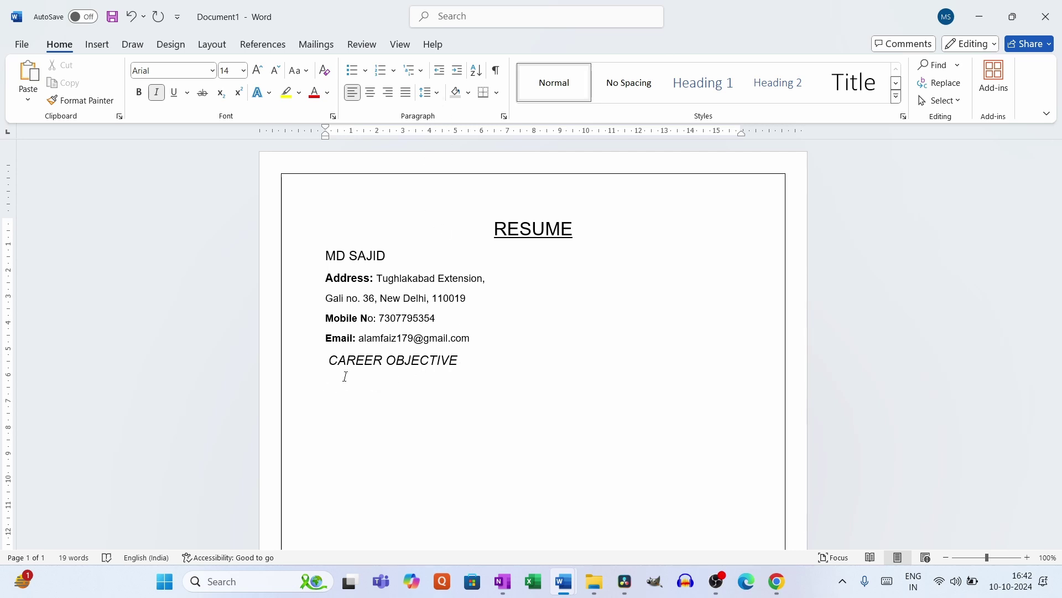
click(157, 93)
double_click(280, 74)
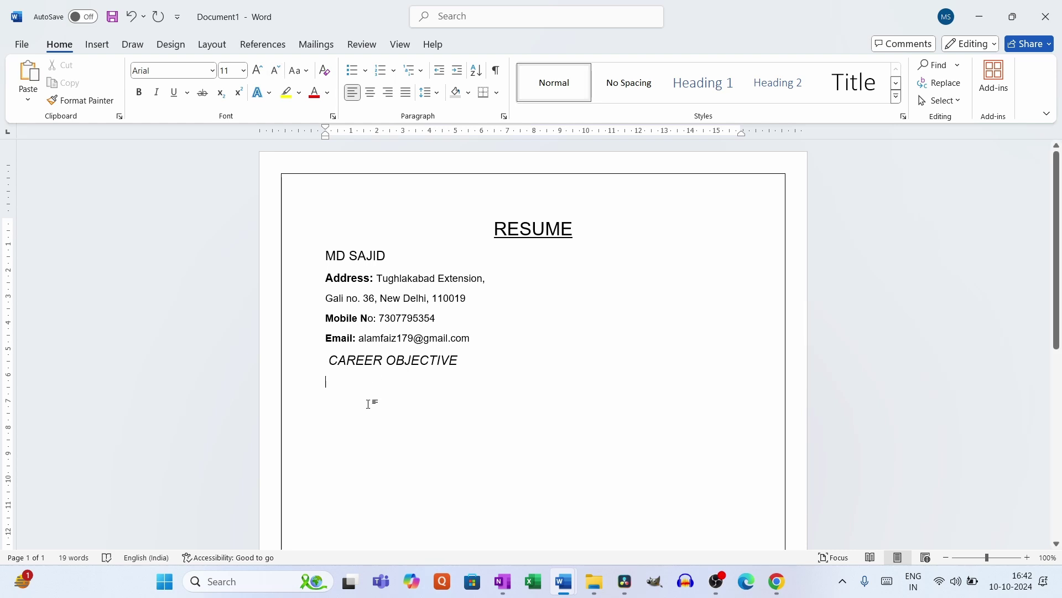
- Type the objective paragraph beginning 'To pursue a career which would enhance my skills…' under the heading
text(To pursue a career which would enhance my skills in work related environment and would make me a better professional. Use my talents by putting them into good use for the benefit of organization I work for.)
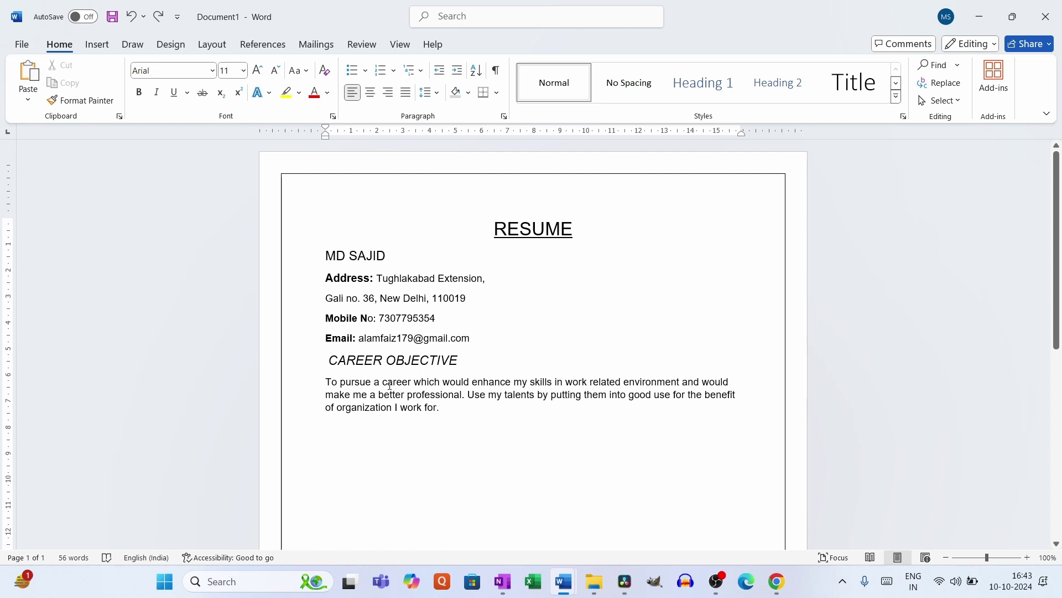
click(466, 360)
- Shade the CAREER OBJECTIVE line White, Background 1, Darker 15%, and add a line after the paragraph
click(461, 96)
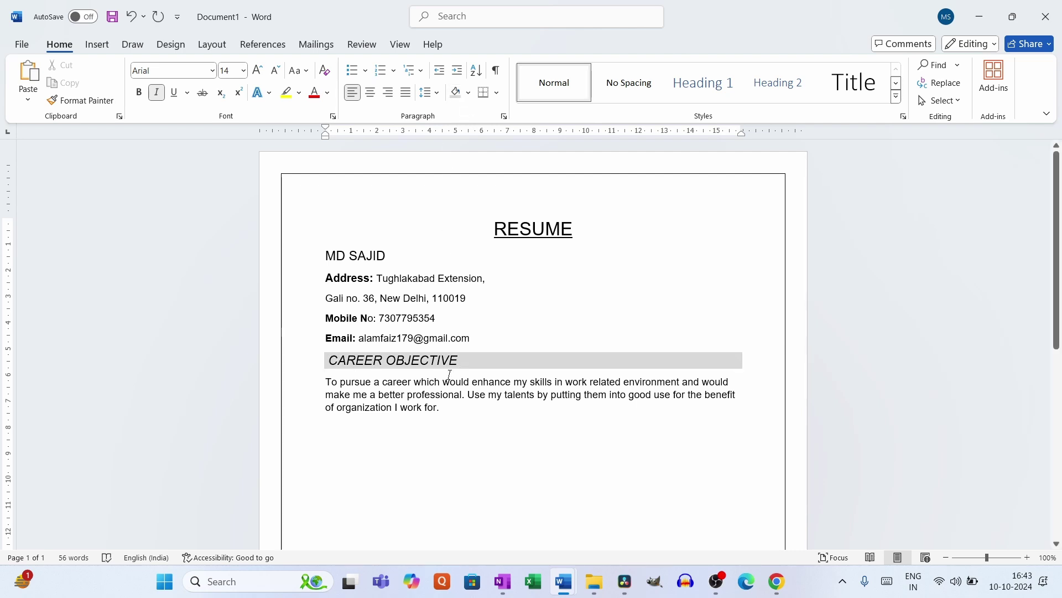
click(468, 93)
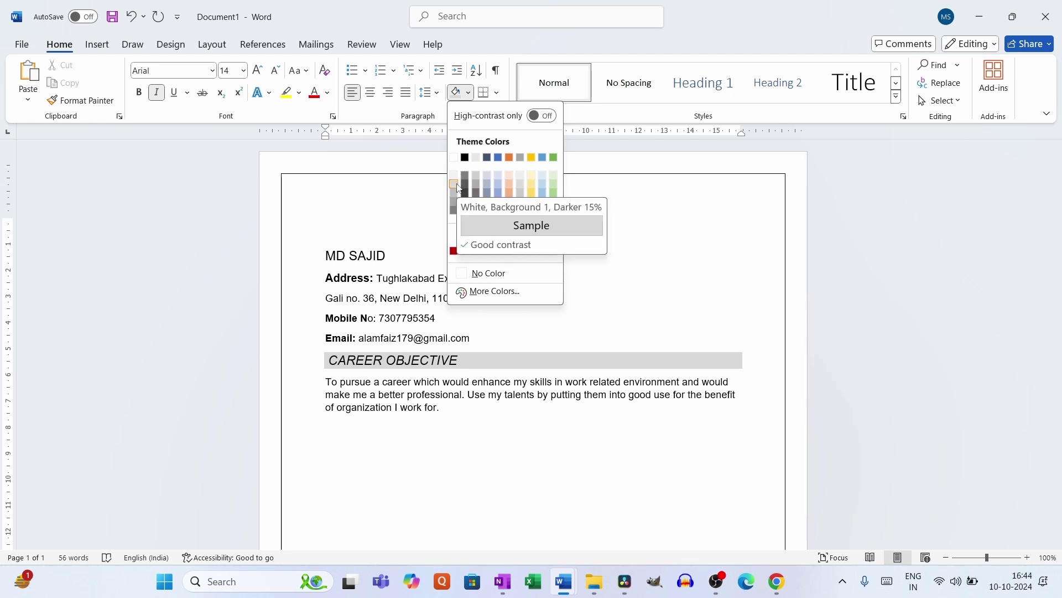
click(473, 415)
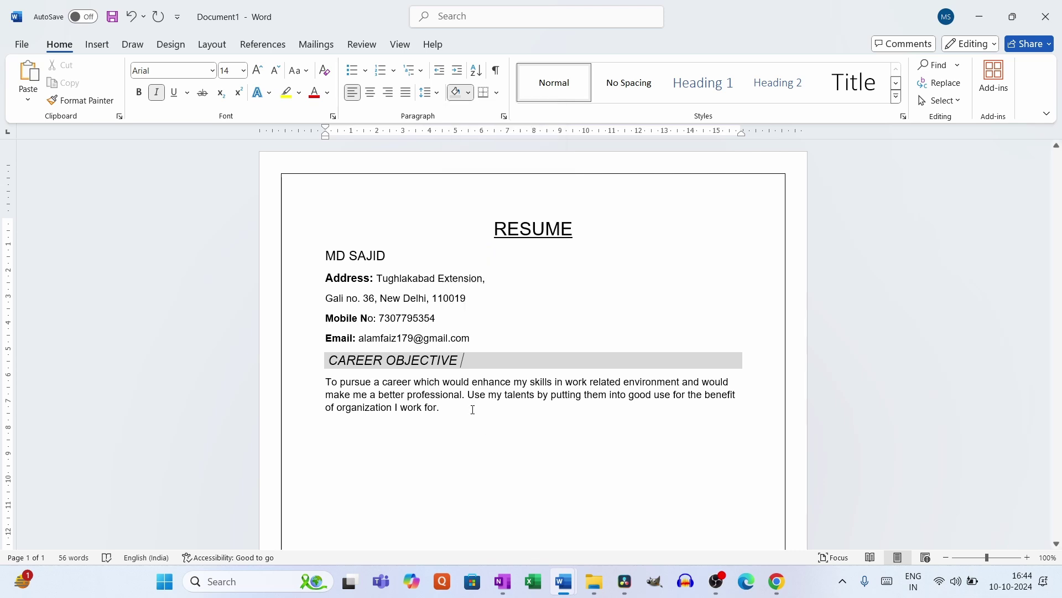
click(460, 413)
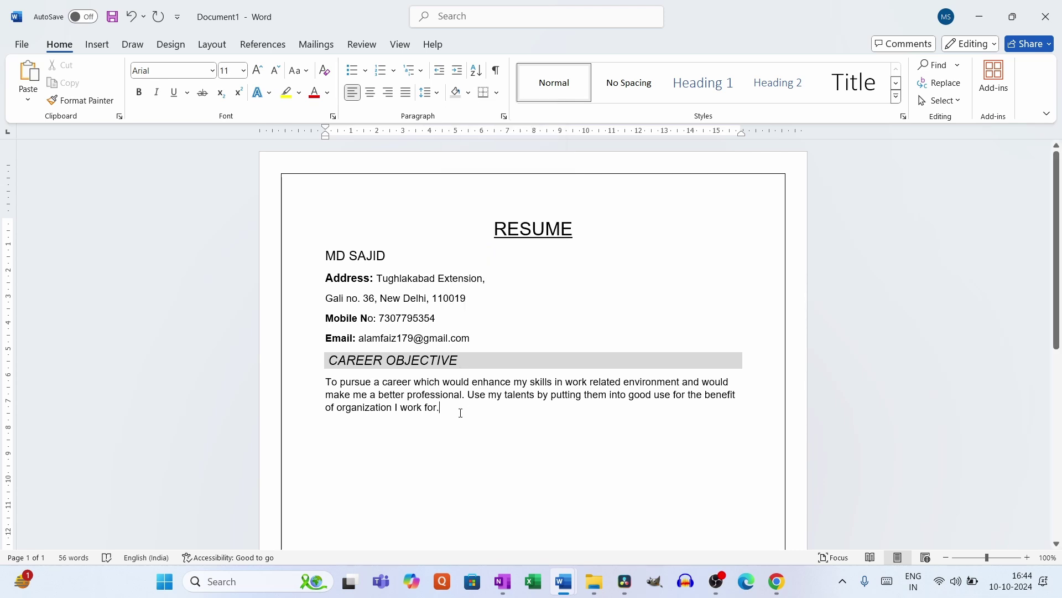
key(Return)
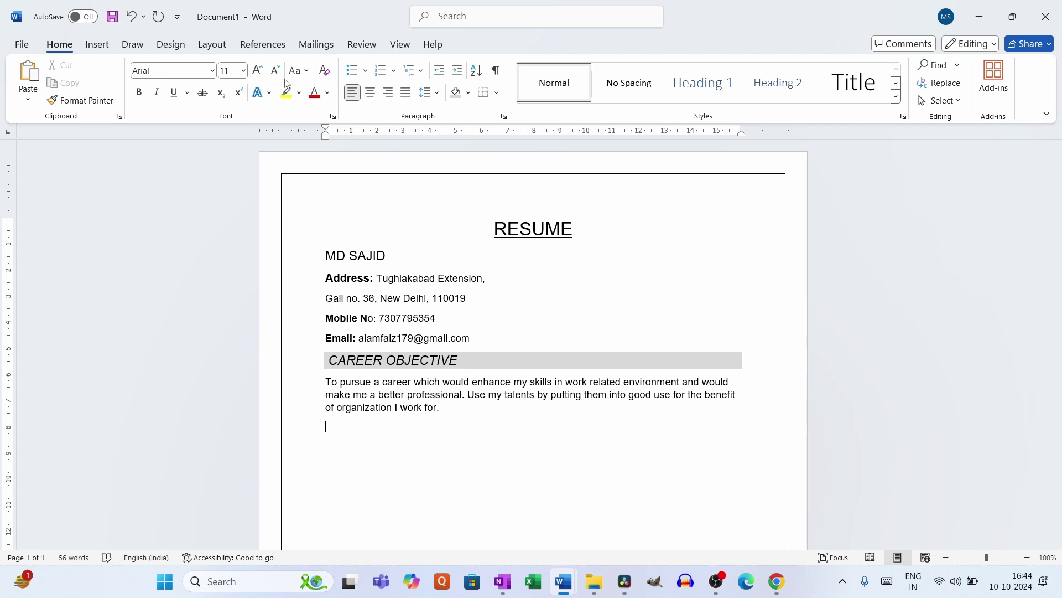
- Type an italic 14 pt EDUCATIONAL QUALIFICATIONS heading, then reset the next line to regular 11 pt
click(259, 72)
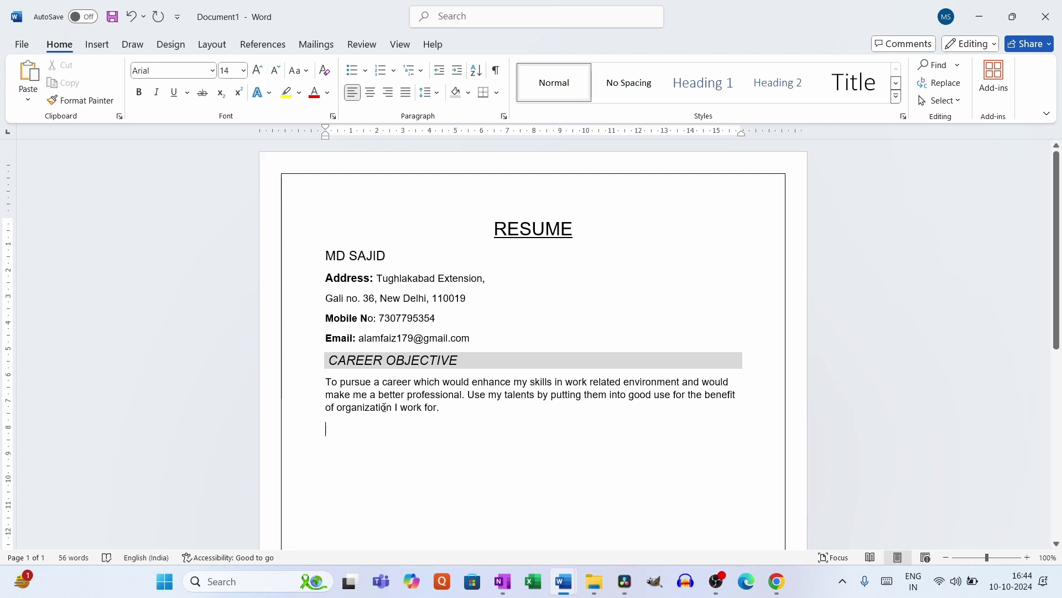
click(157, 92)
text(ED)
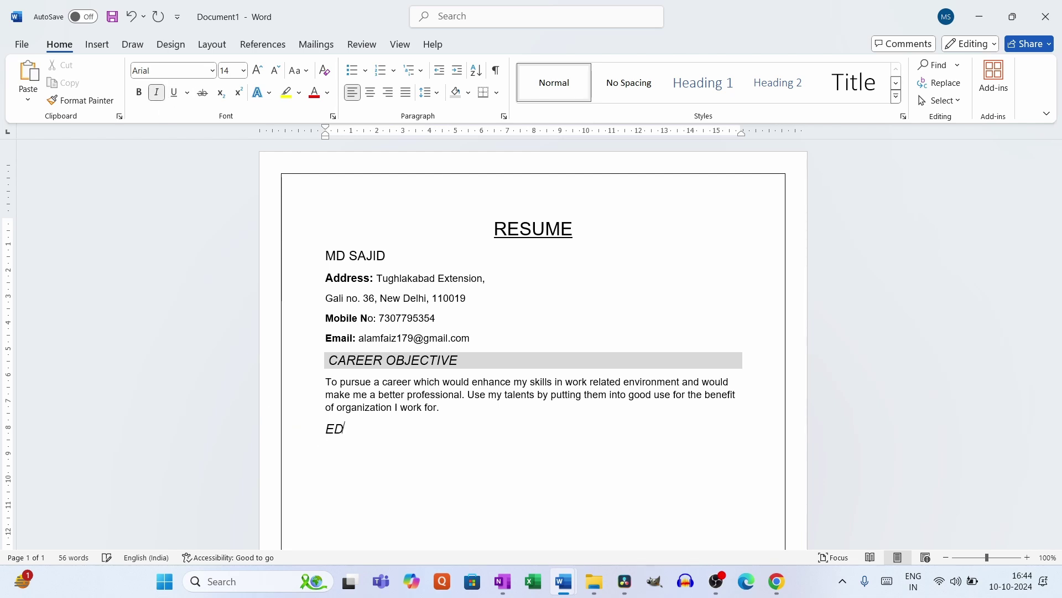
text(UCAT)
text(IONAL)
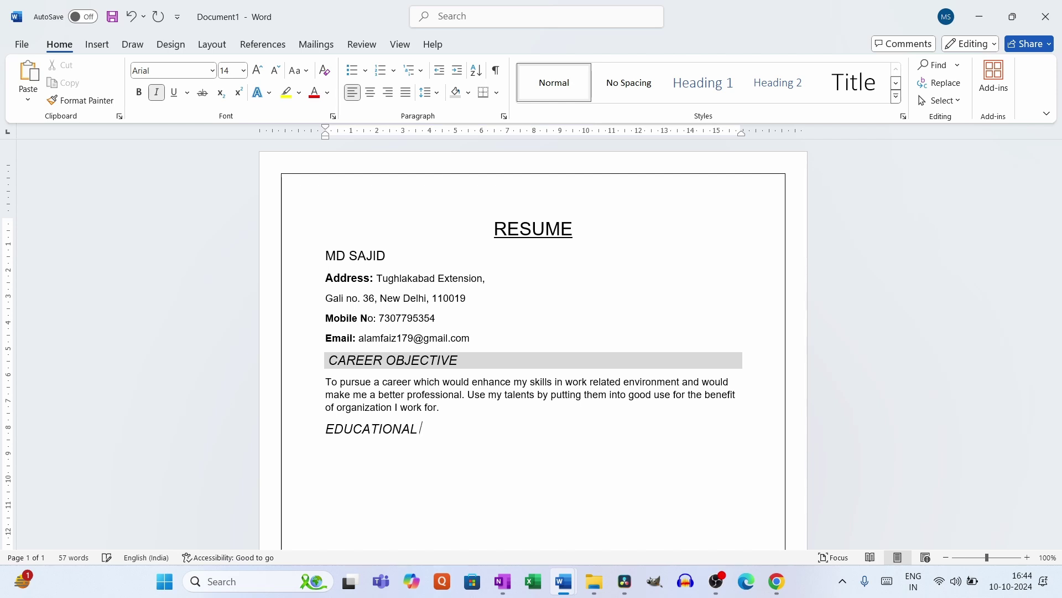
text( QUAL)
text(IFICATIONS)
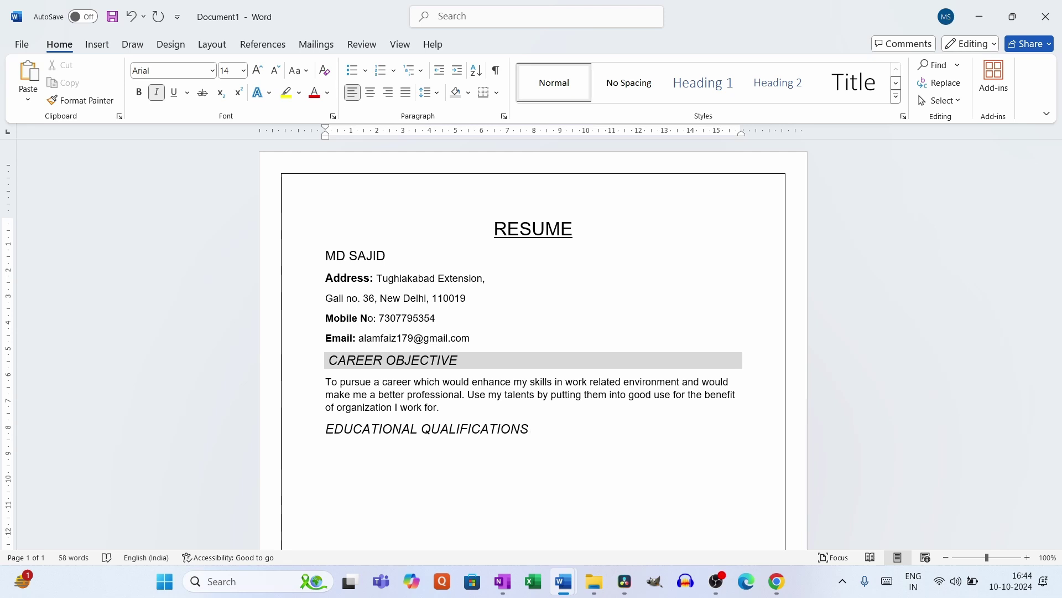
key(Return)
click(157, 92)
click(275, 71)
click(276, 72)
- Insert a blank 5-column by 4-row table beneath the EDUCATIONAL QUALIFICATIONS heading
click(97, 45)
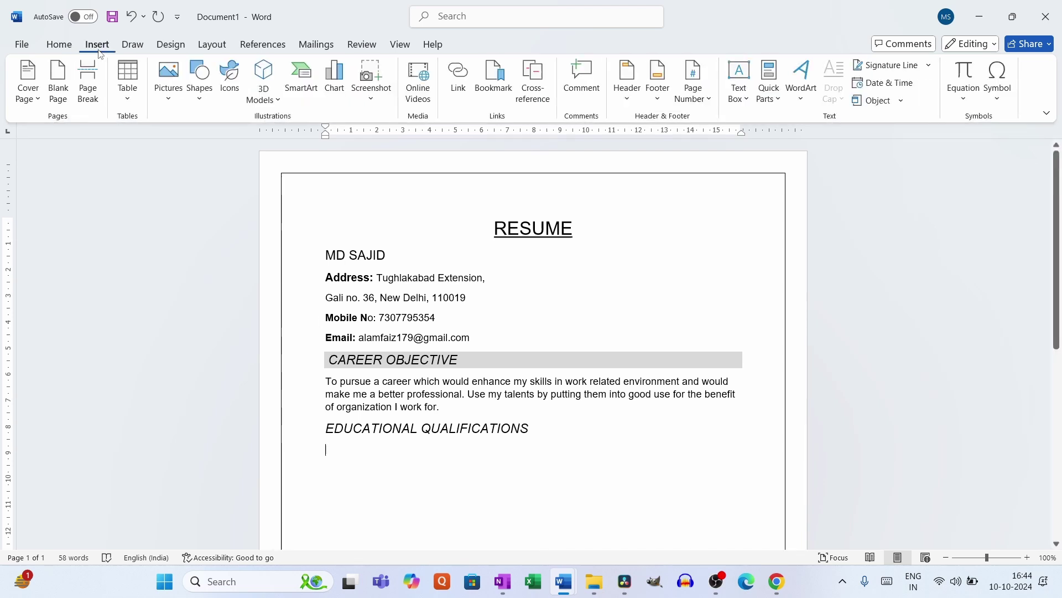
click(124, 71)
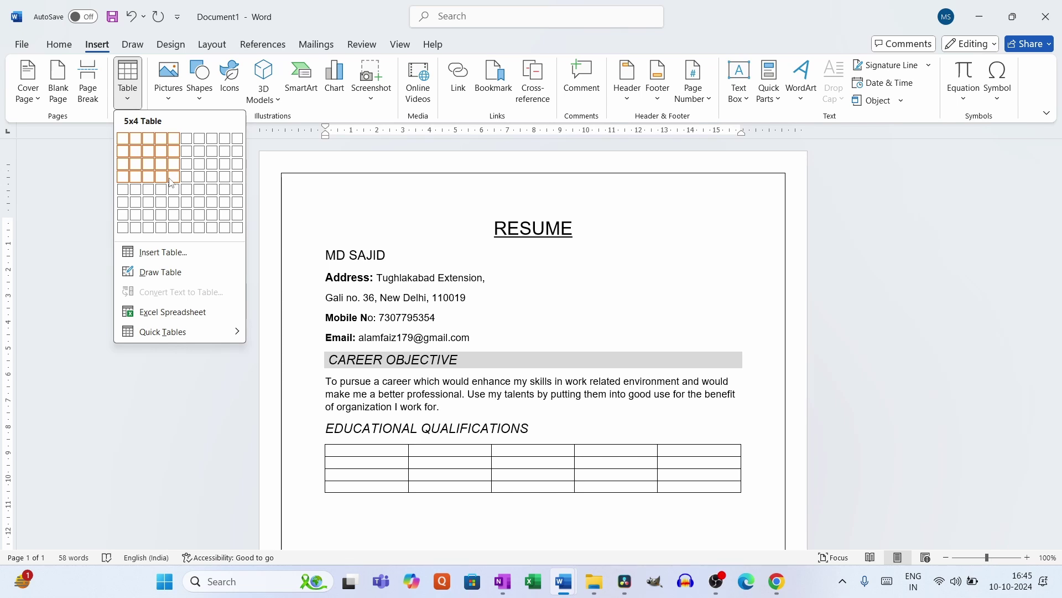
click(171, 182)
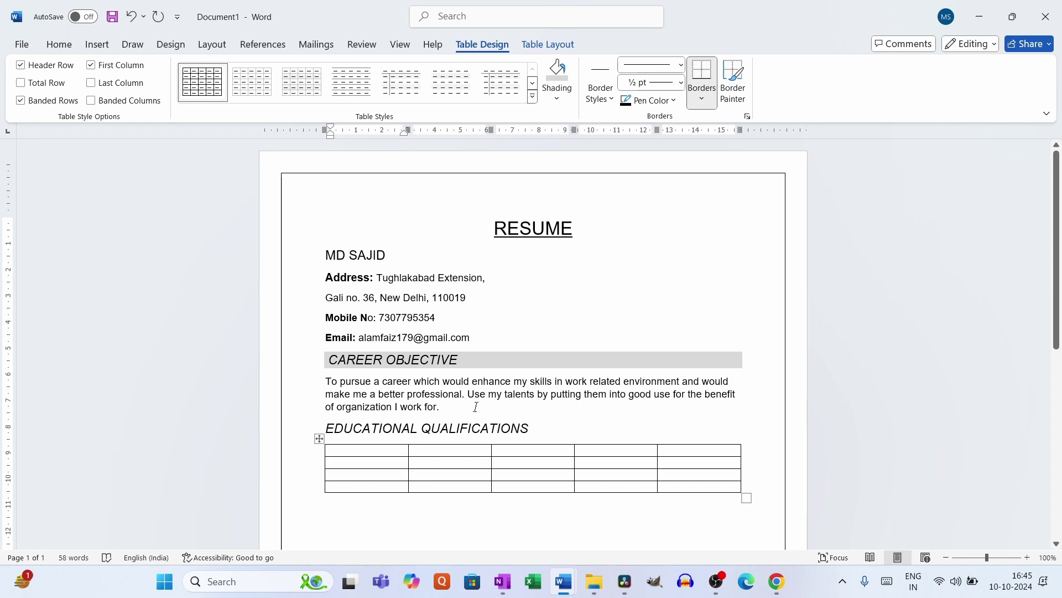
scroll(476, 407, down, 1)
click(541, 396)
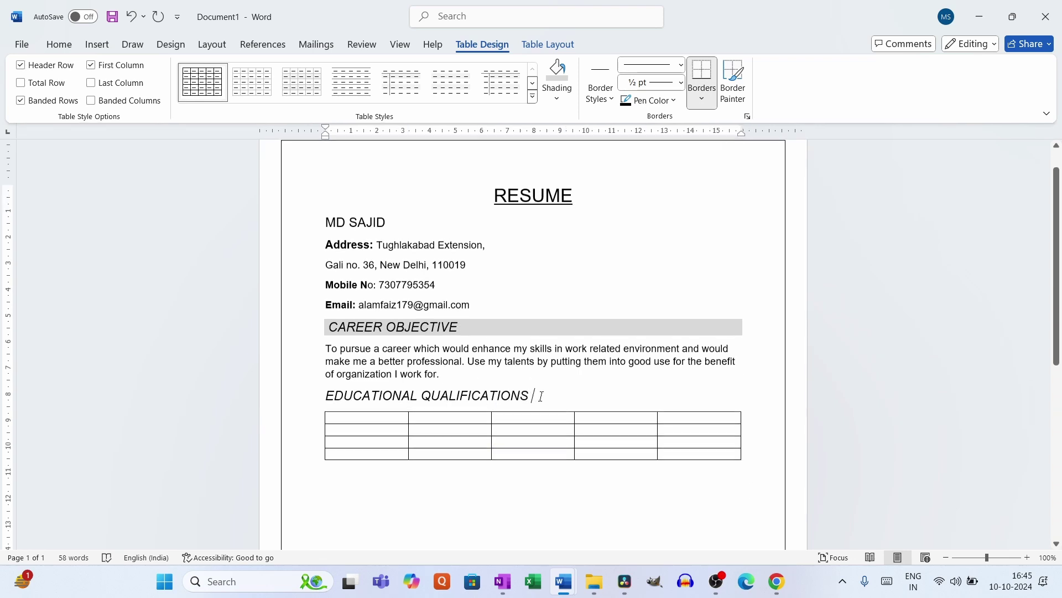
click(349, 425)
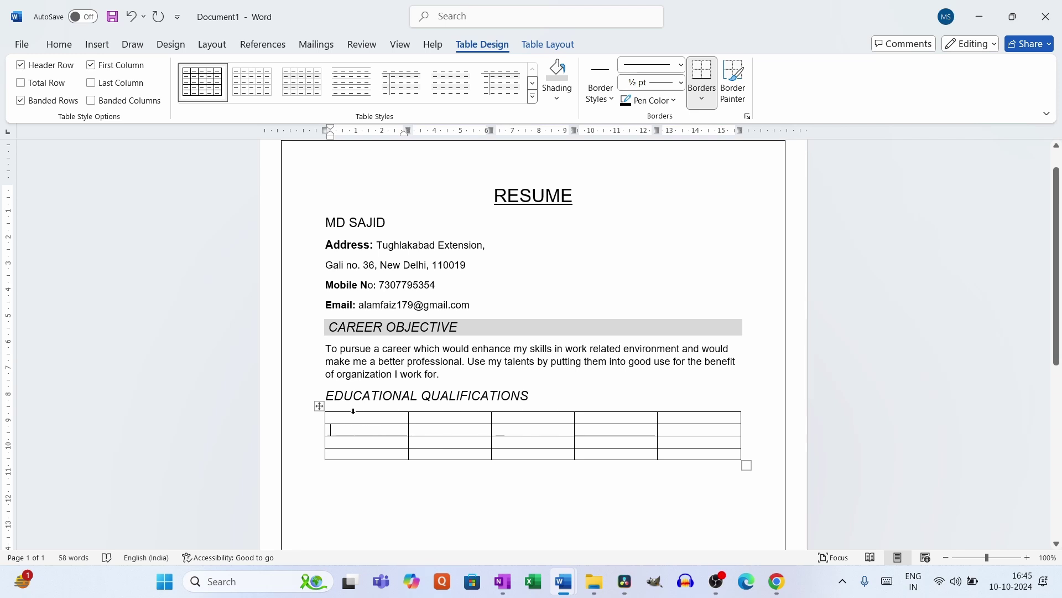
- Enter the table headers Examination and Board/ University, widening the second column to fit
click(353, 410)
click(344, 418)
text(Examination)
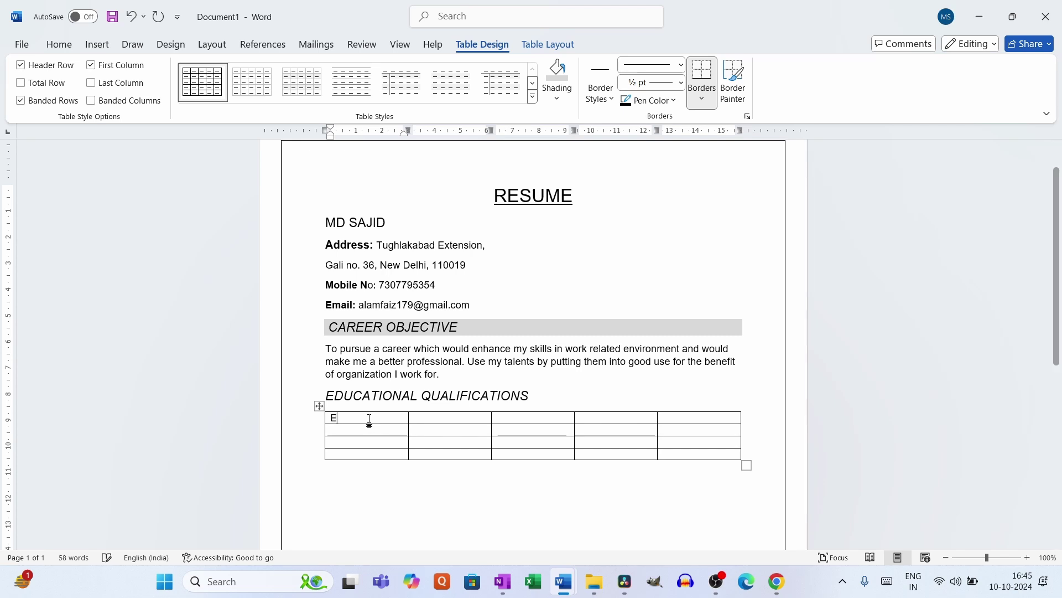
click(436, 419)
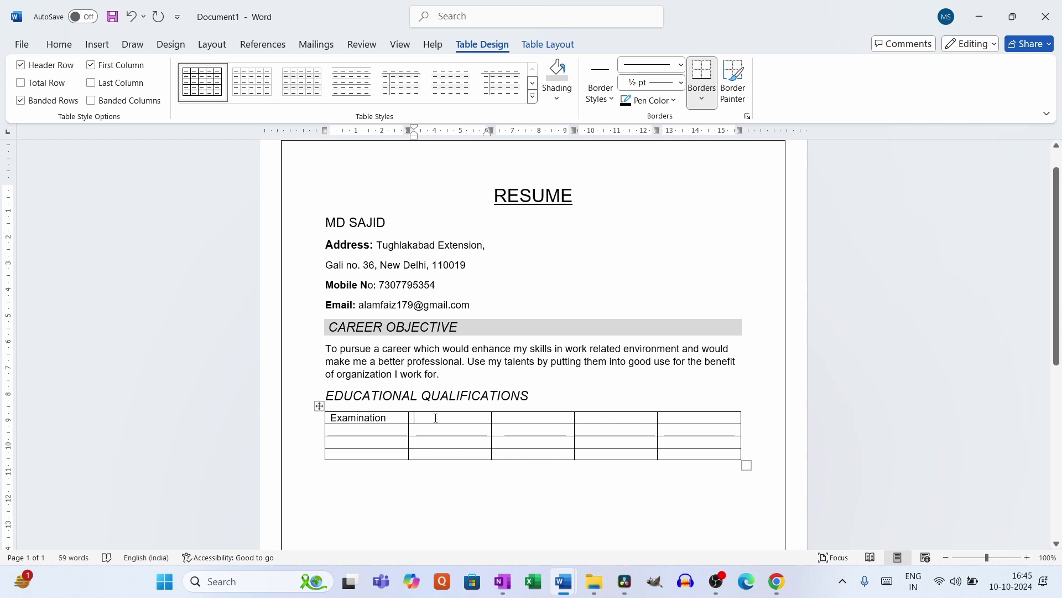
text(Board/ University)
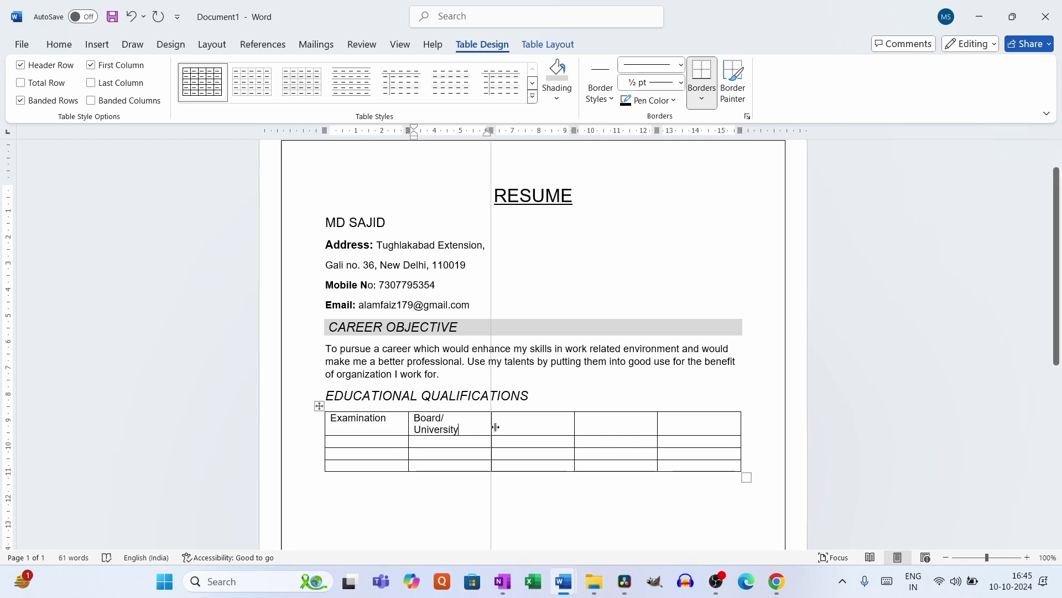
drag(495, 426, 501, 426)
- Add the headers Year of Passing, Percentage and Stream, widening the third column
click(525, 418)
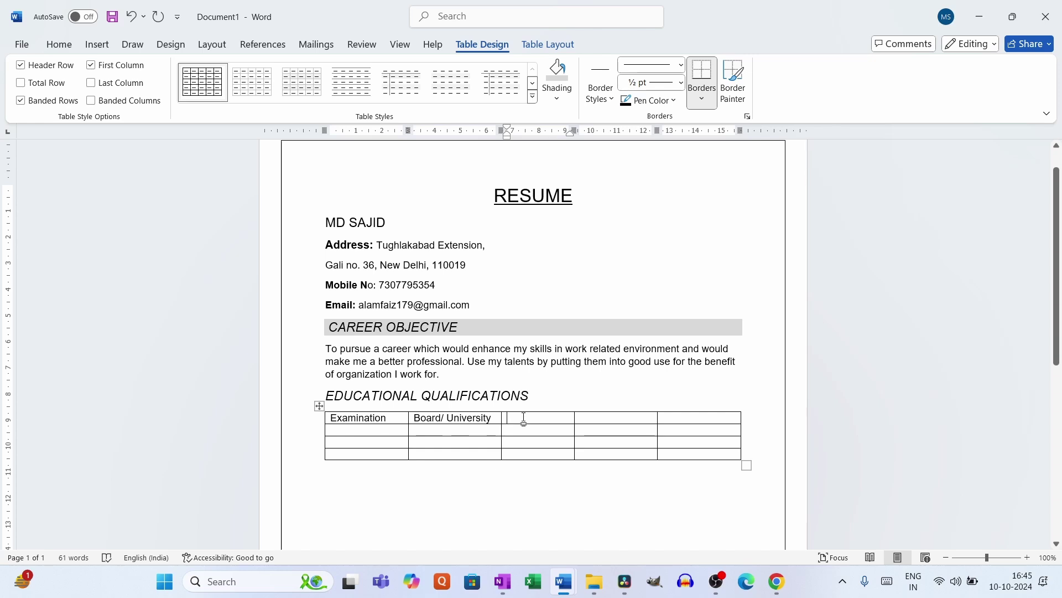
text(Year od)
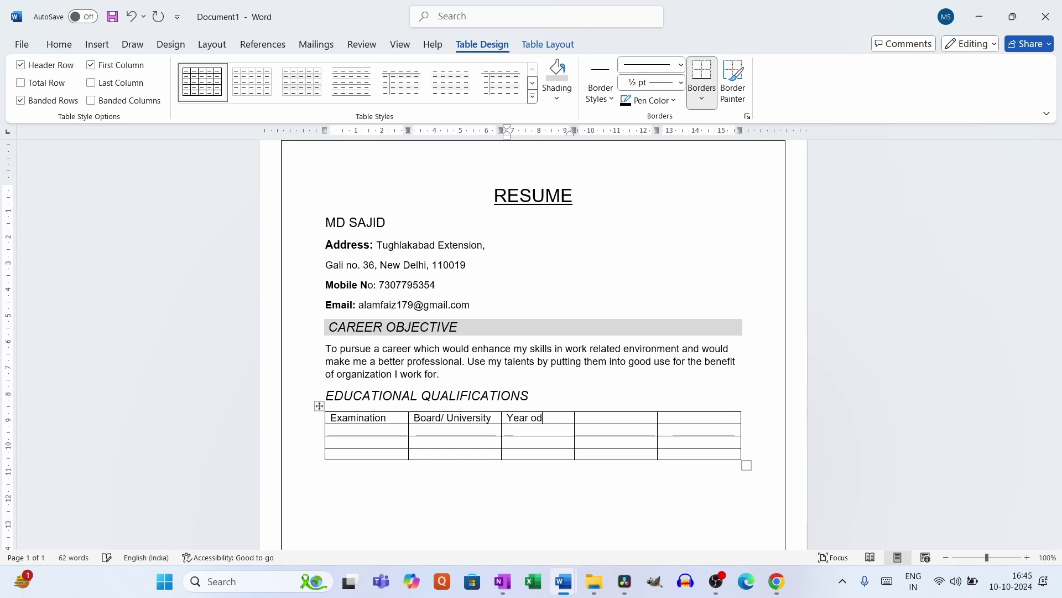
key(BackSpace)
text(f Passing)
drag(573, 428, 587, 428)
click(601, 419)
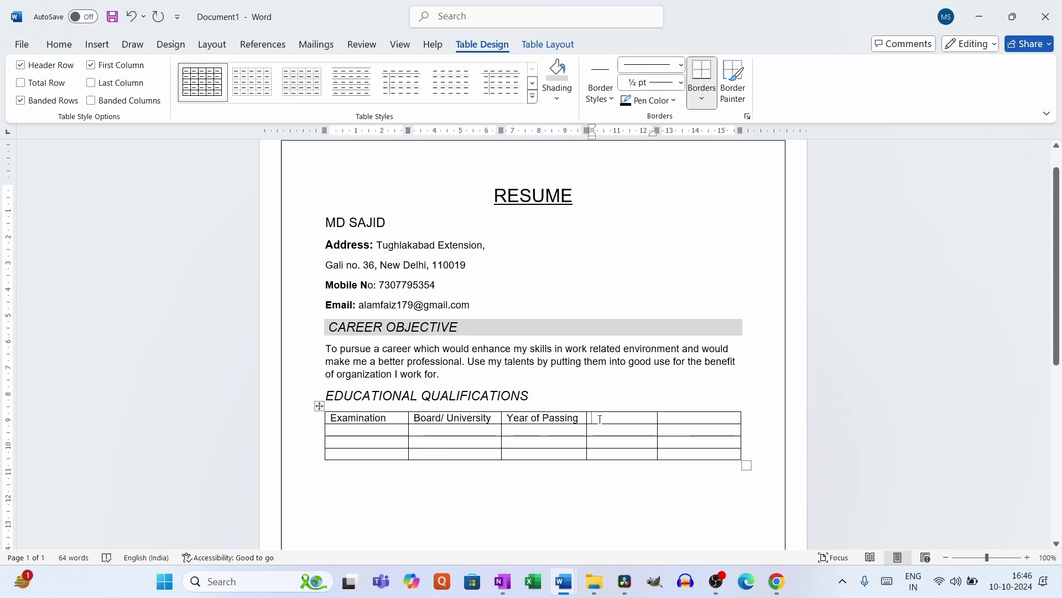
text(Percentage)
click(690, 417)
text(St)
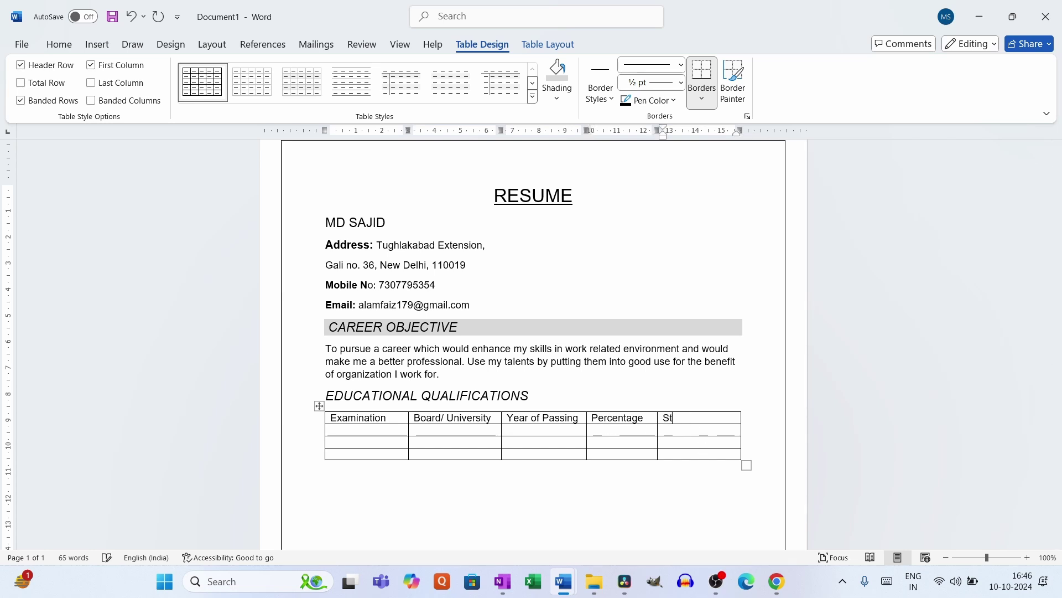
text(ream)
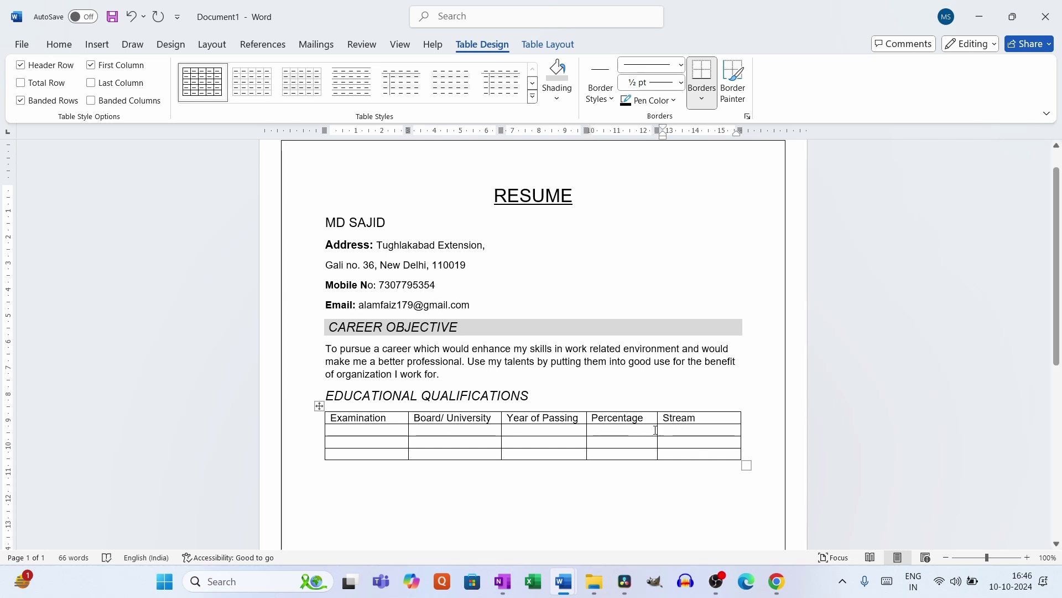
- Make the whole header row of the table bold
drag(342, 422, 704, 425)
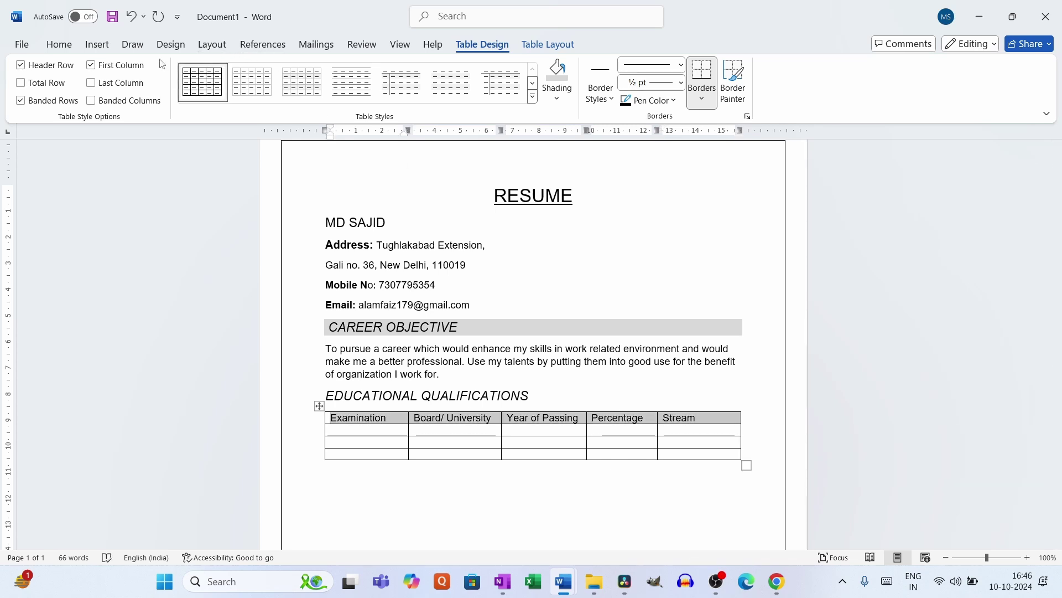
click(70, 46)
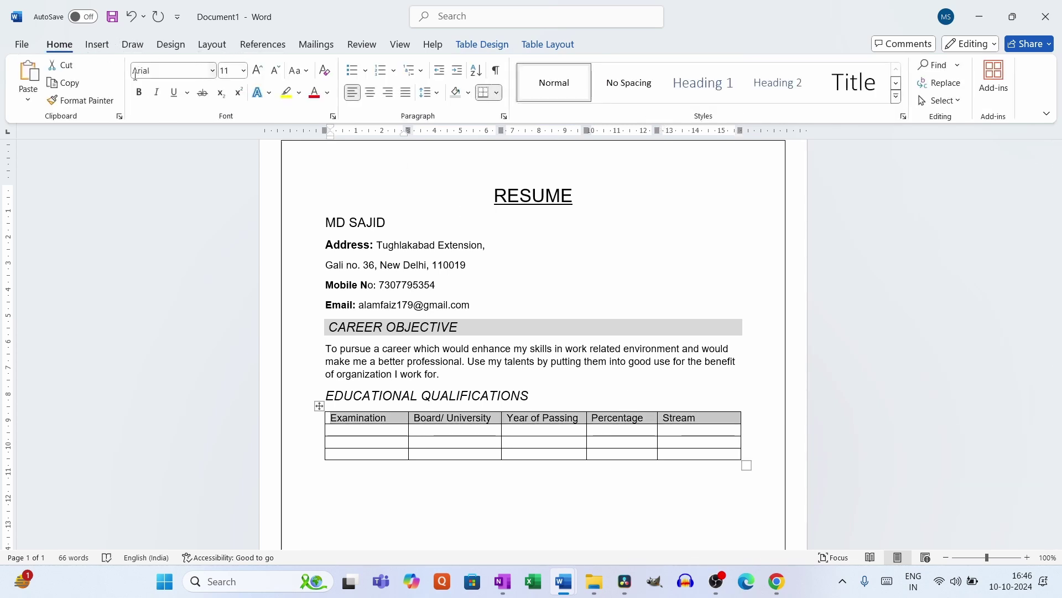
click(139, 93)
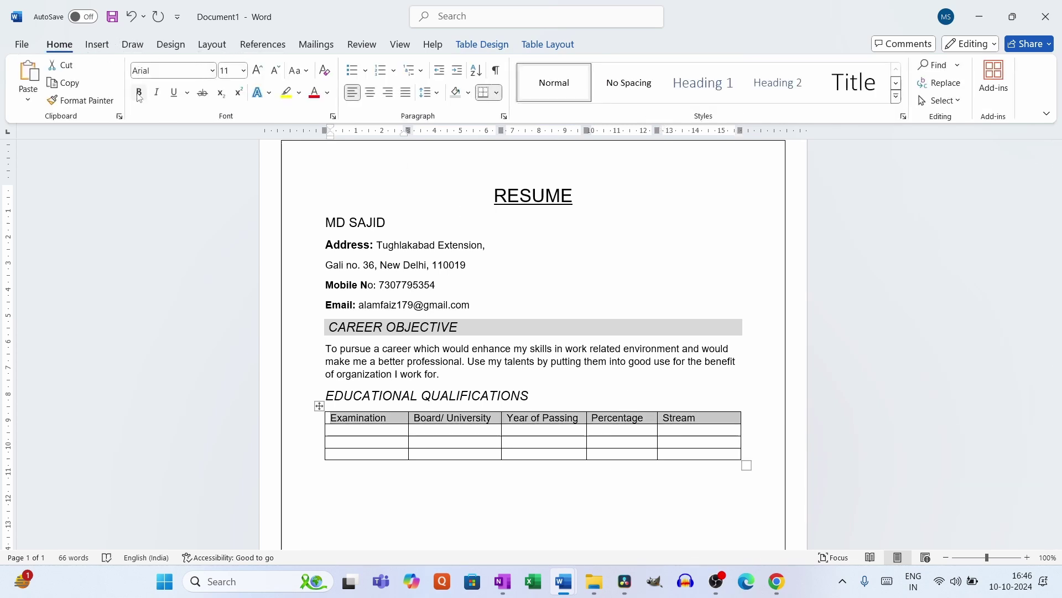
click(584, 434)
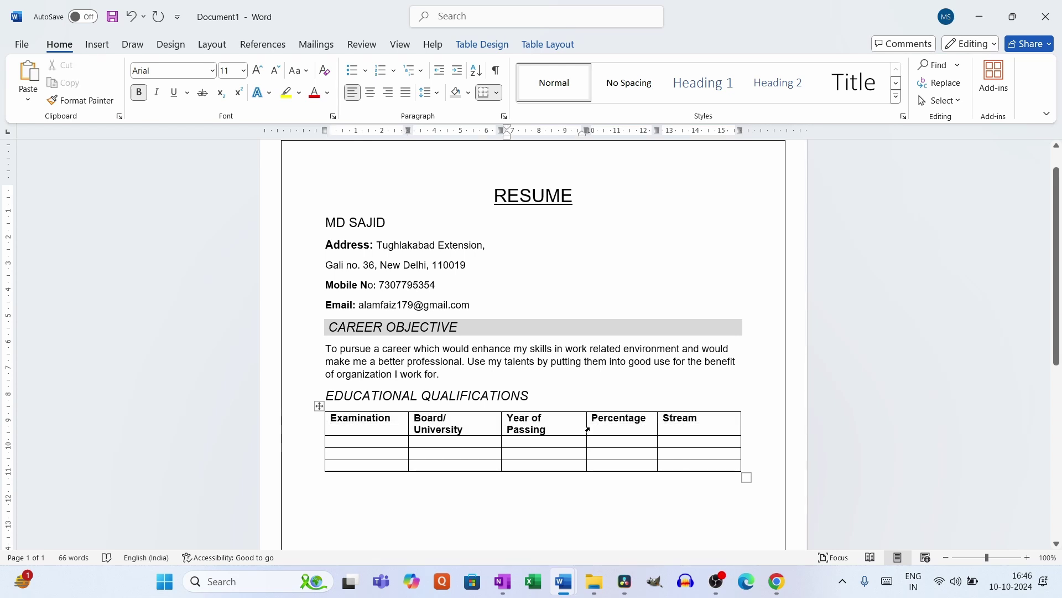
- Fill row 2 with Secondary, UP Board, 2018, 75% and Science
click(347, 432)
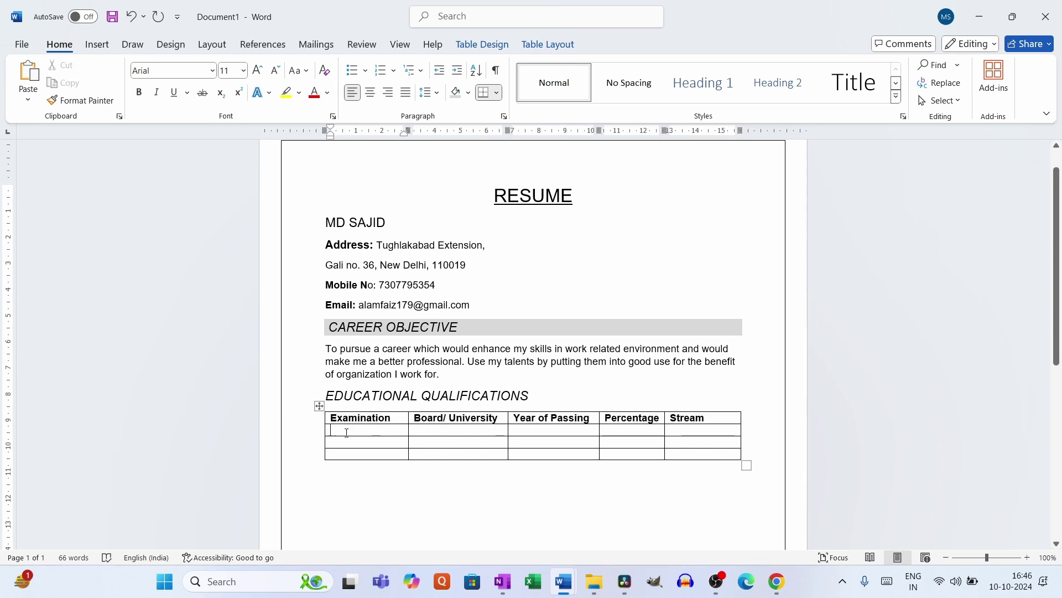
text(`)
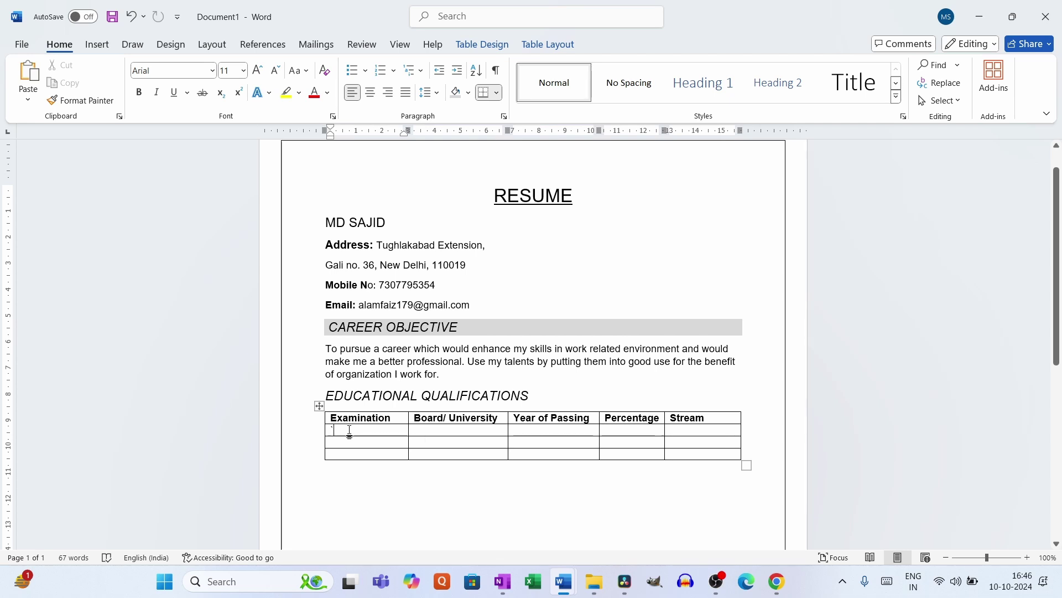
key(BackSpace)
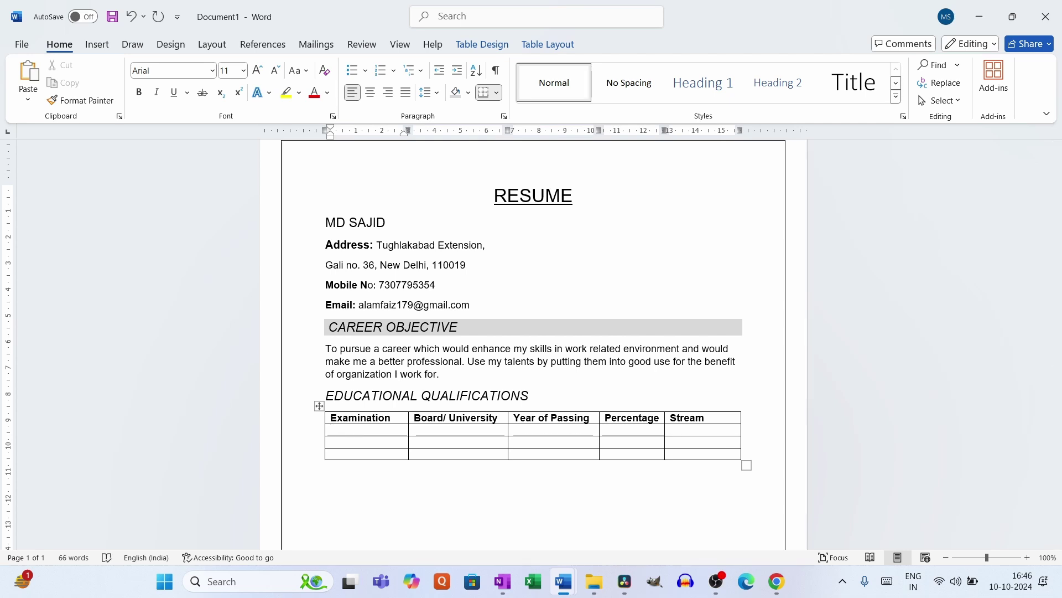
text(Se)
text(condary)
click(459, 431)
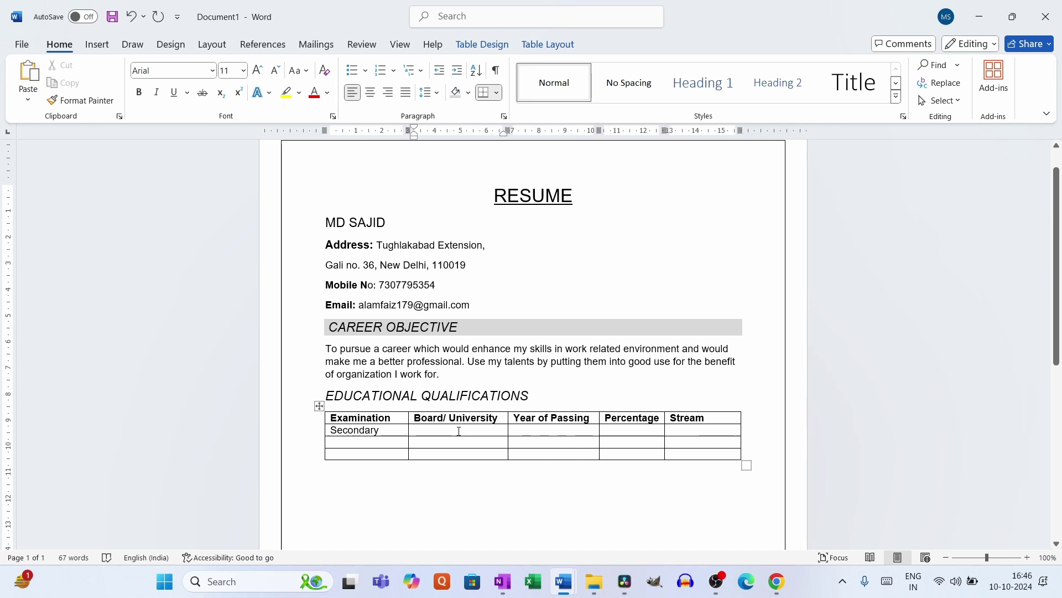
text(U)
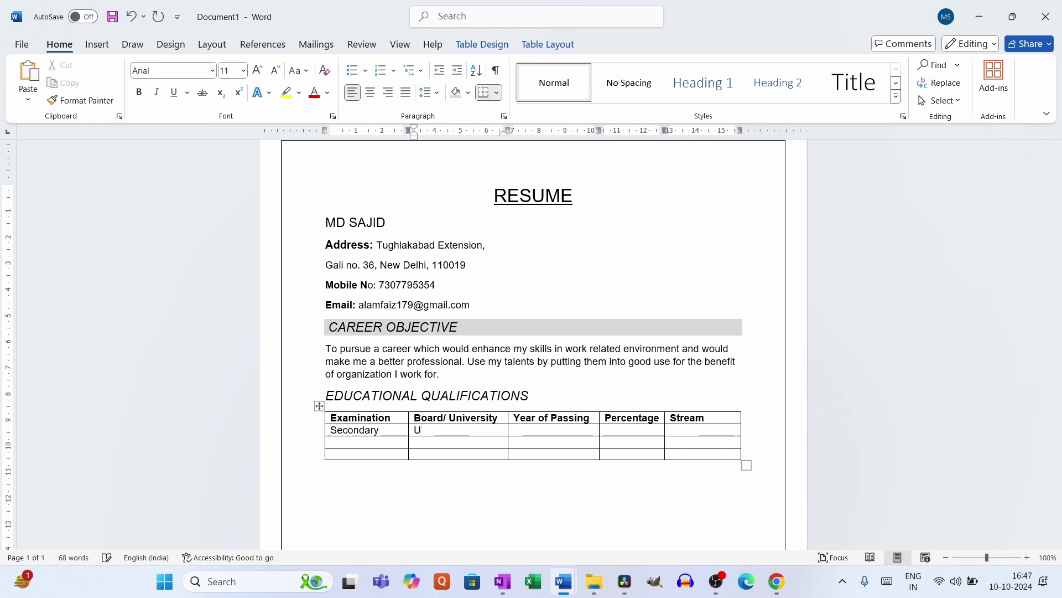
text(P Boar)
text(d)
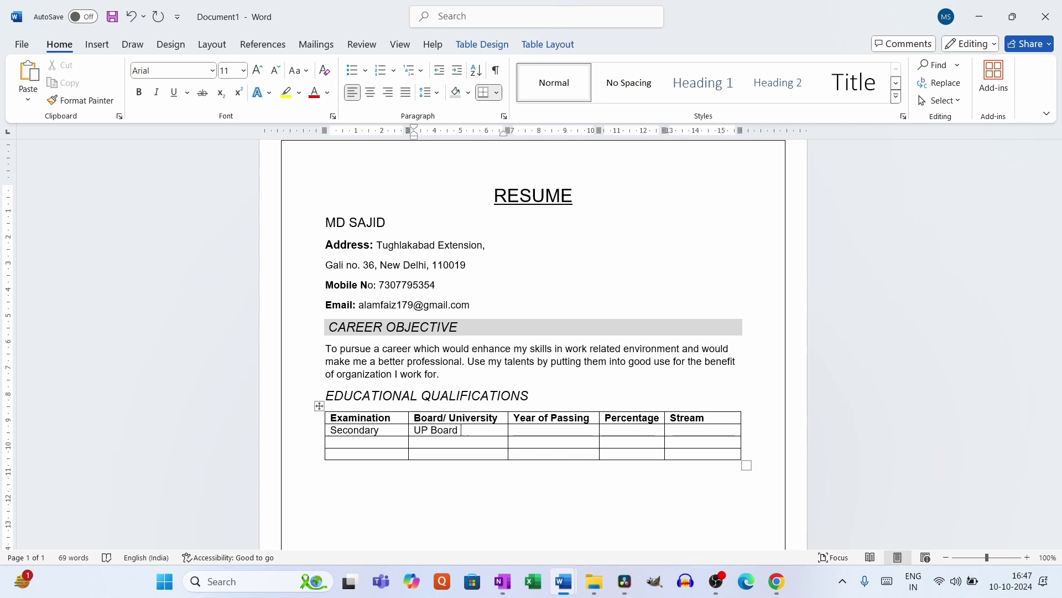
click(543, 430)
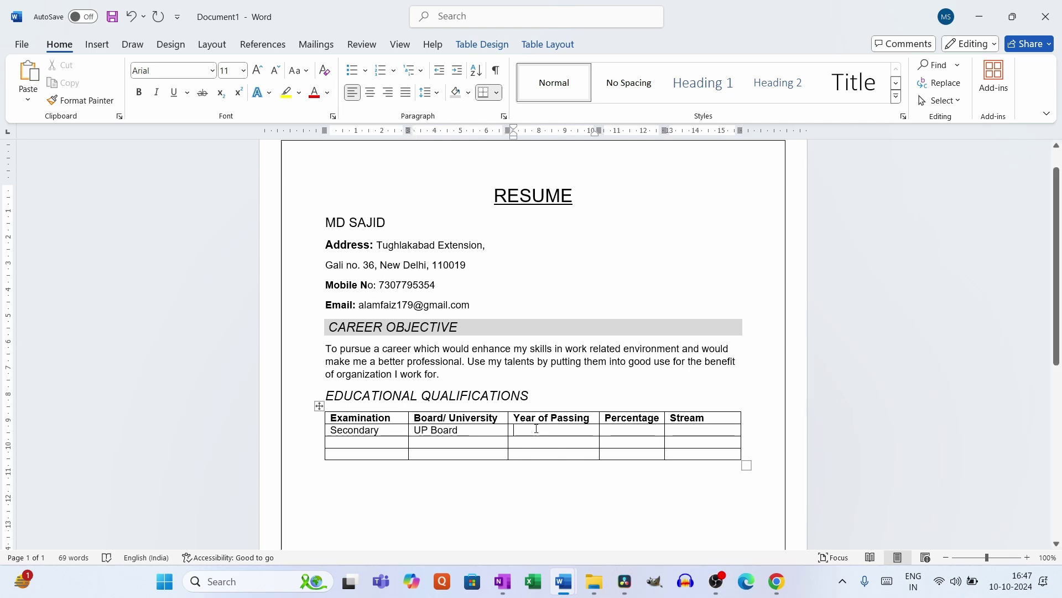
text(201)
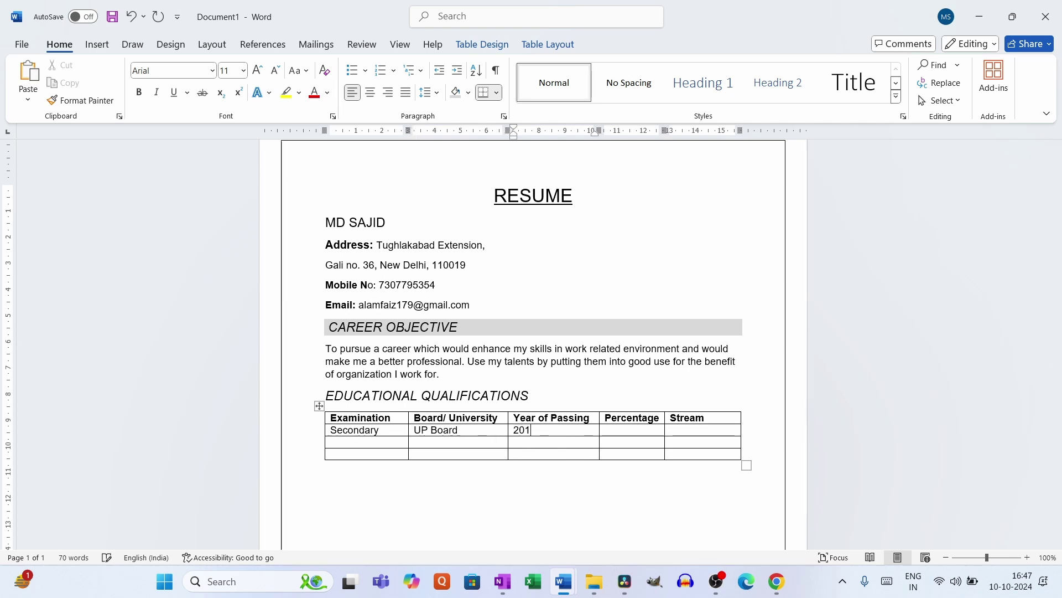
text(8)
click(614, 428)
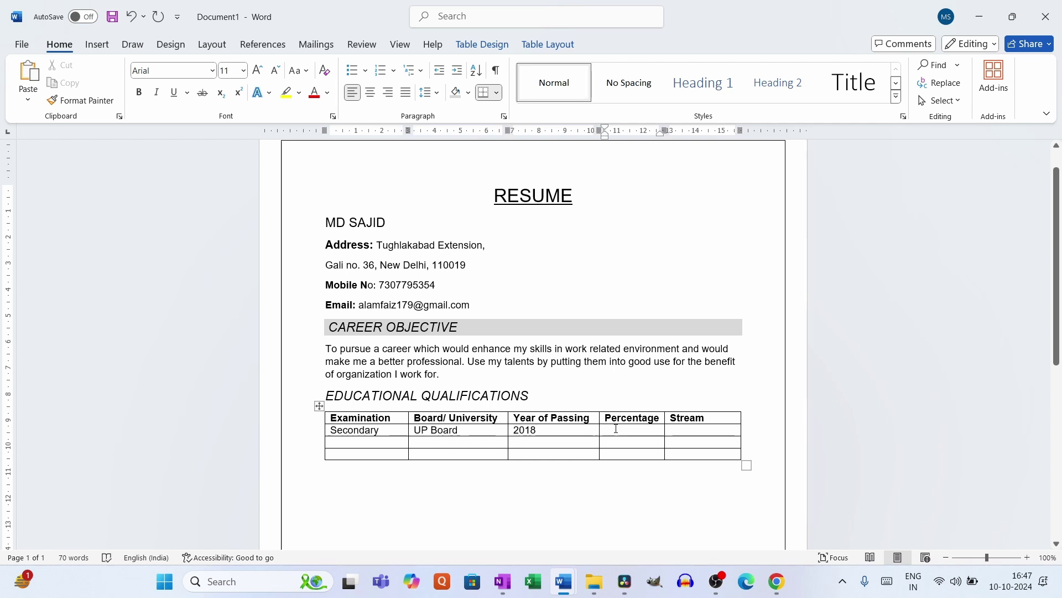
text(75%)
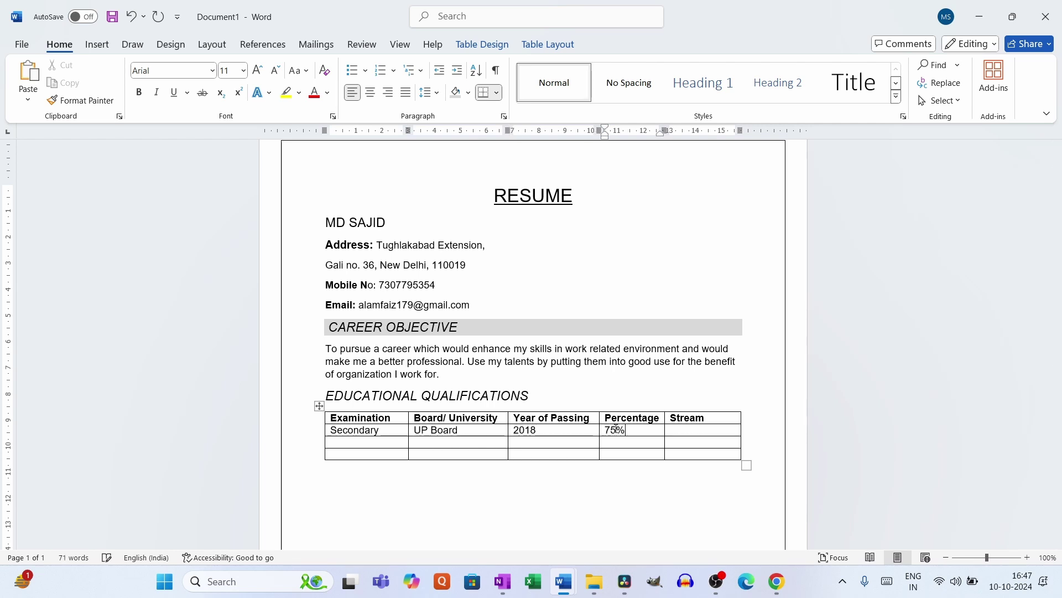
click(708, 428)
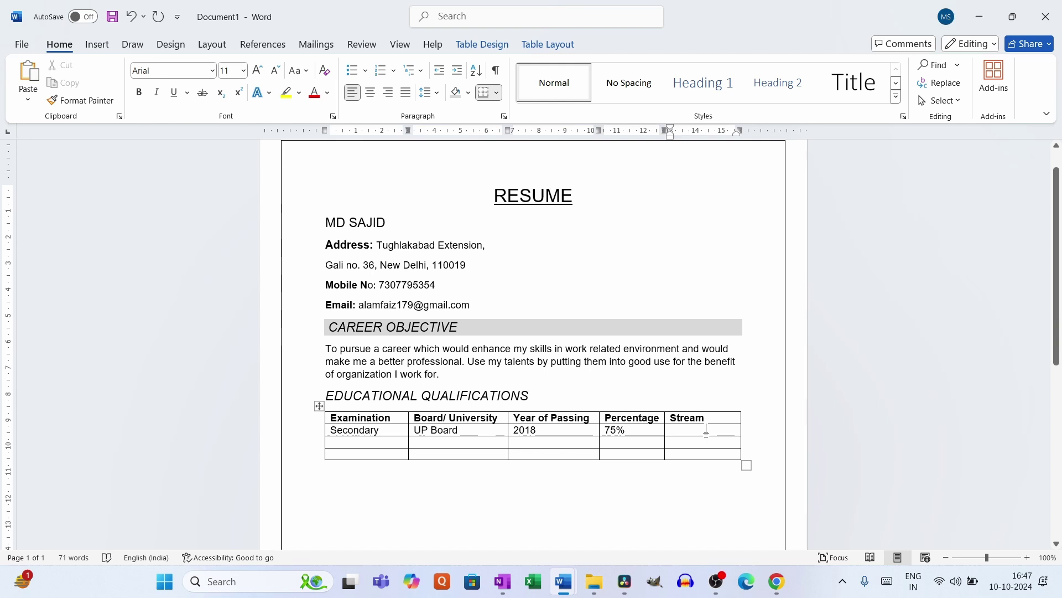
text(Science)
- Fill row 3 with Higher Secondary, UP Board, 2020, 77% and Science
key(Tab)
text(Higher Secondary)
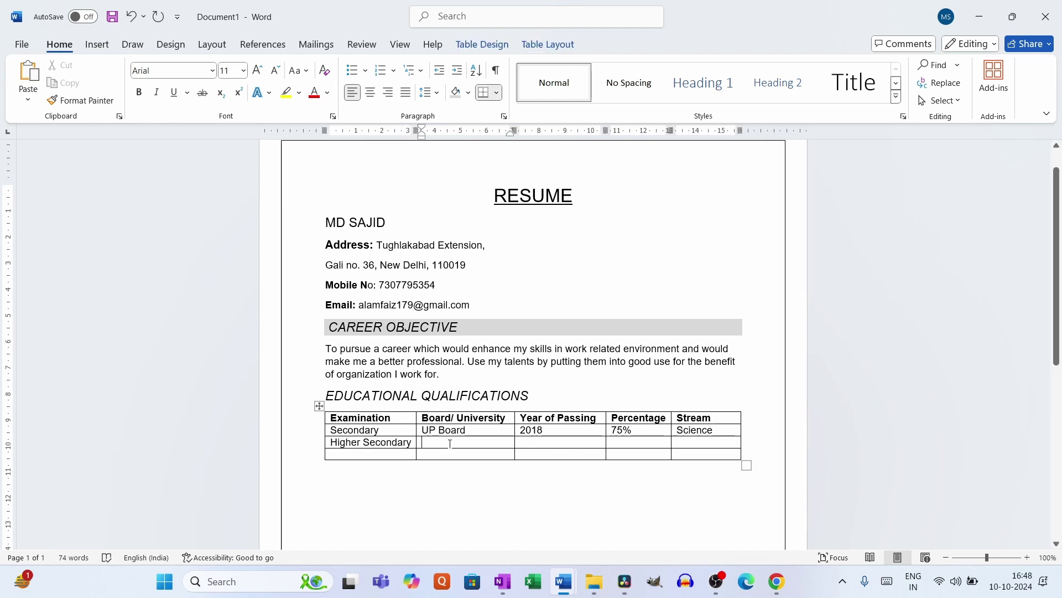
key(Tab)
text(UP )
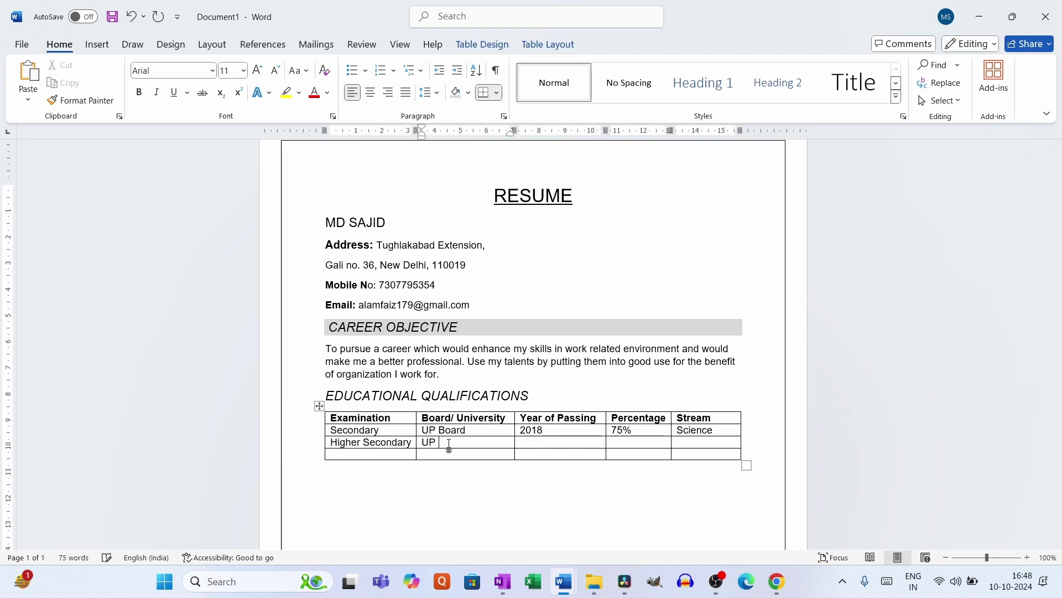
text(Boa)
key(Tab)
text(2020)
key(Tab)
text(77%)
key(Tab)
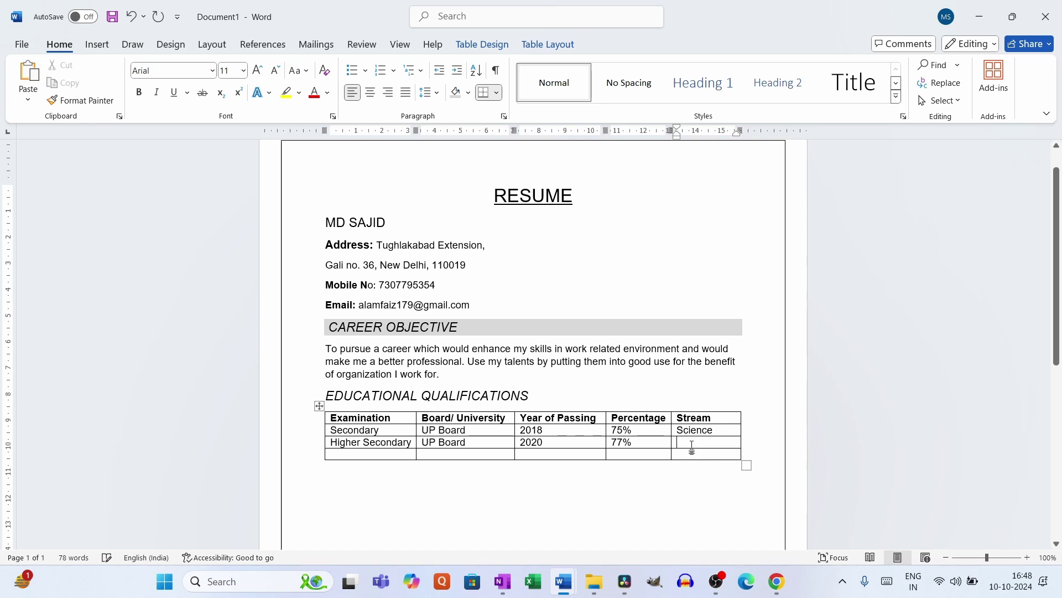
text(Scienc)
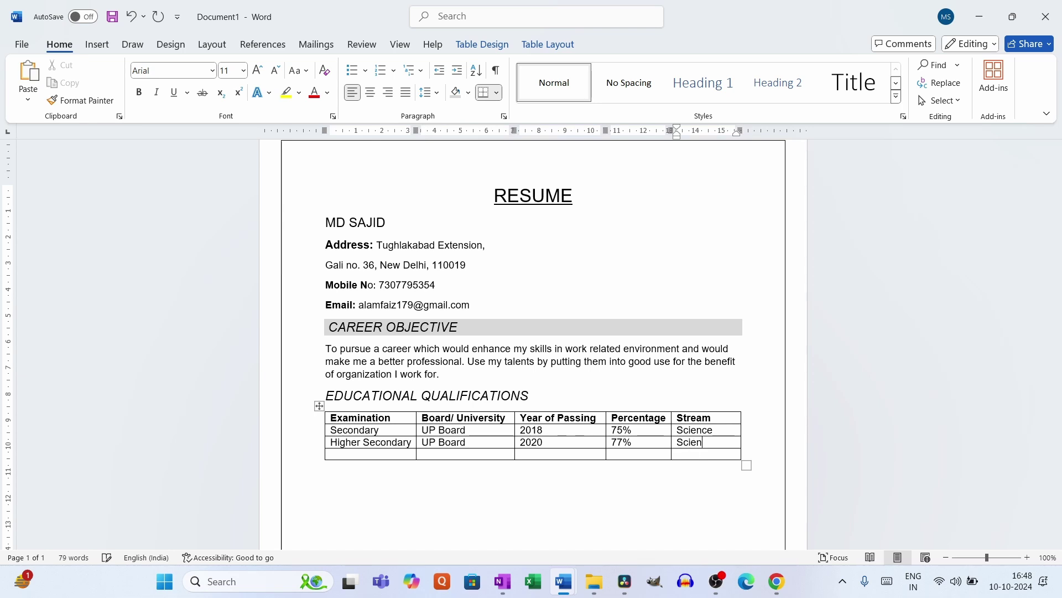
text(e)
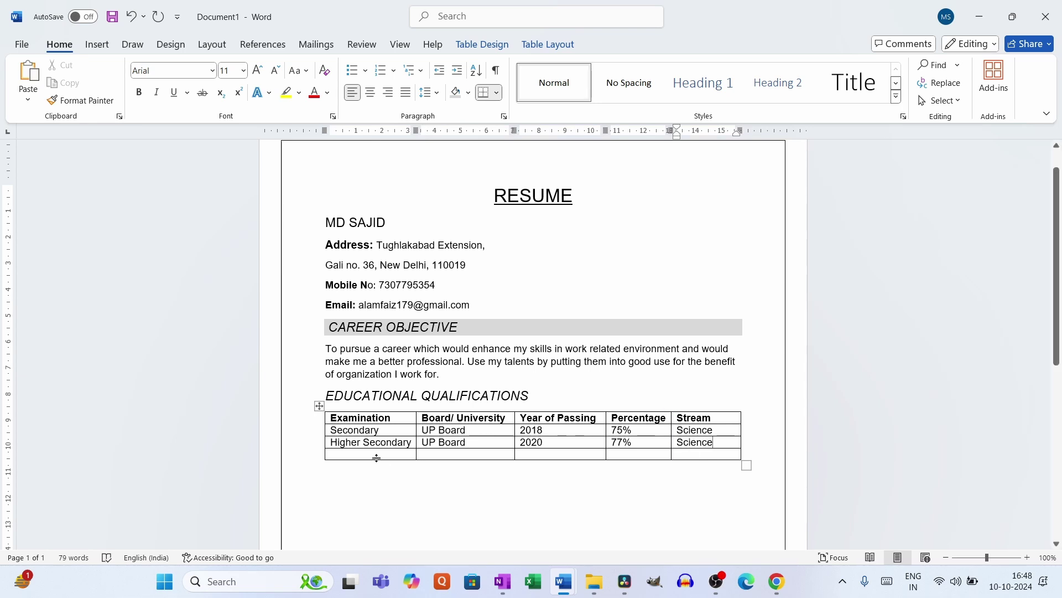
- Start the last row with Diploma in Pharmacy and begin entering the Jamia Hamdard board
click(387, 455)
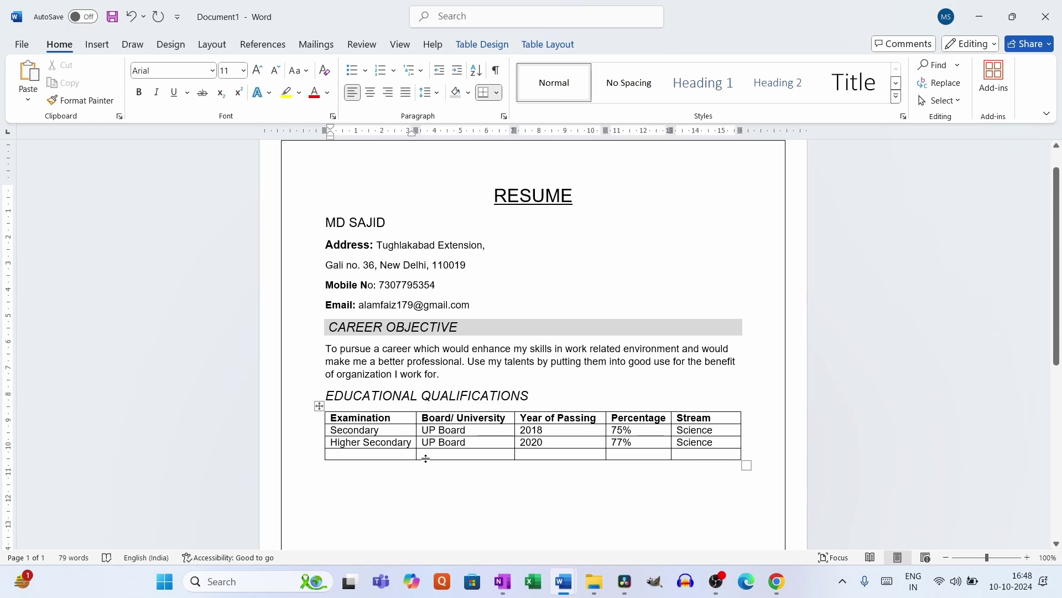
scroll(425, 457, down, 3)
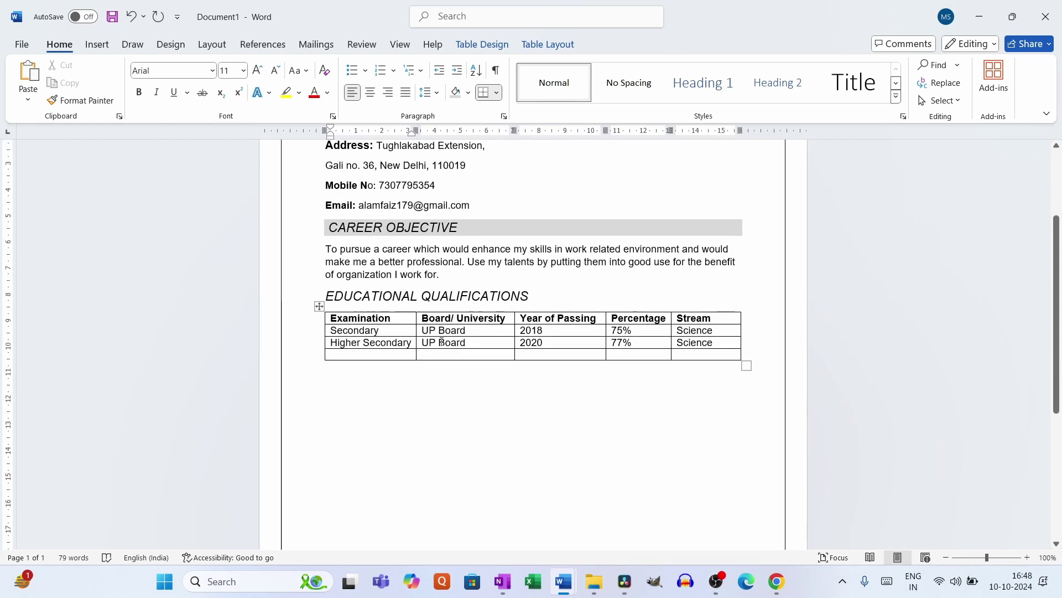
text(Dip)
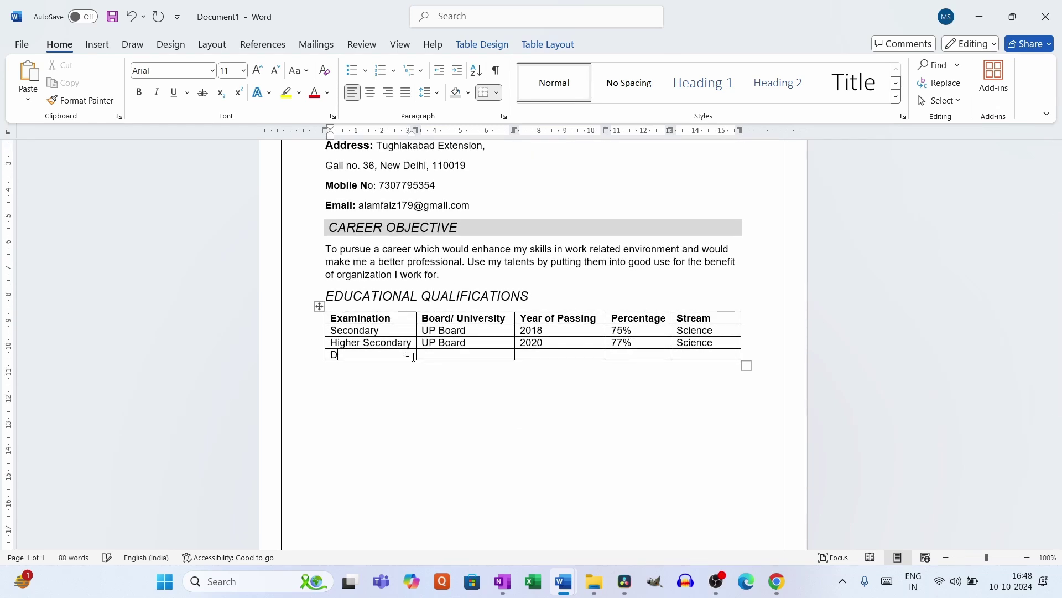
text(loma in Pharmacy)
scroll(498, 360, down, 1)
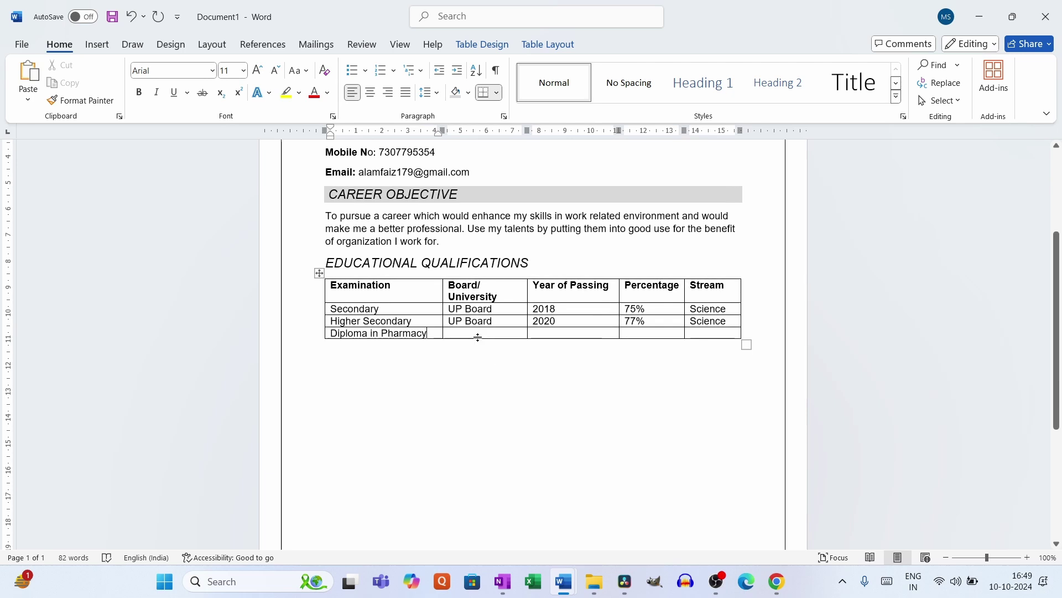
click(488, 333)
text(jama Hamda)
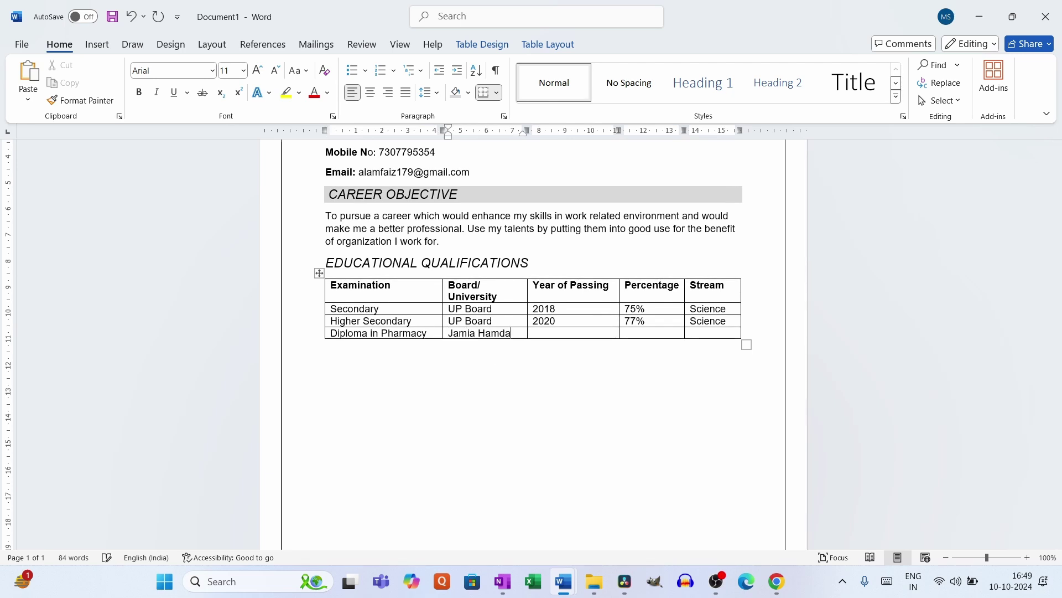
text(rd)
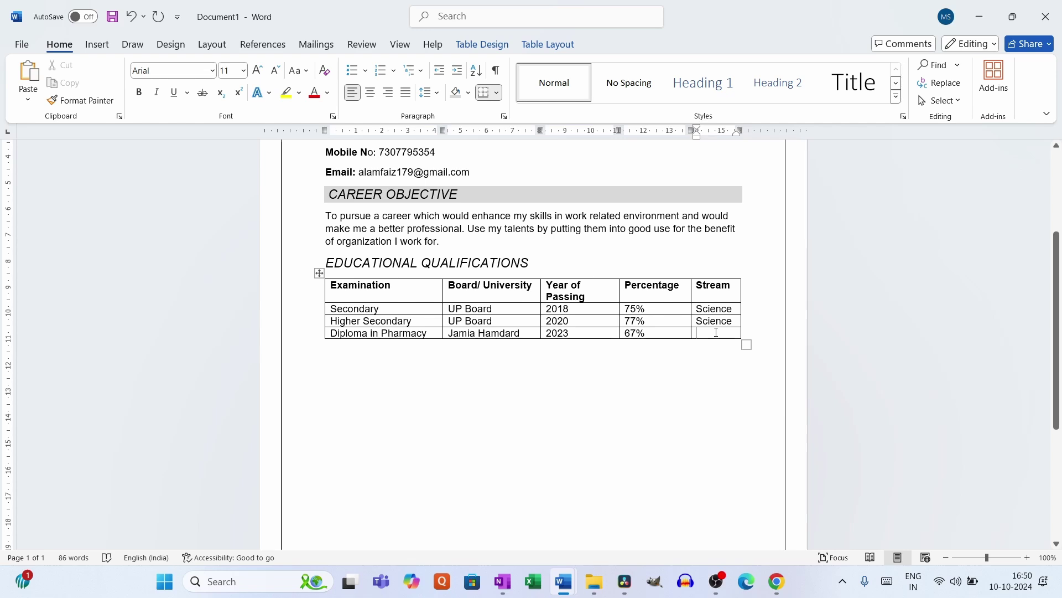
text(Sx)
- Insert a row below the Diploma in Pharmacy row, then undo it
right_click(437, 334)
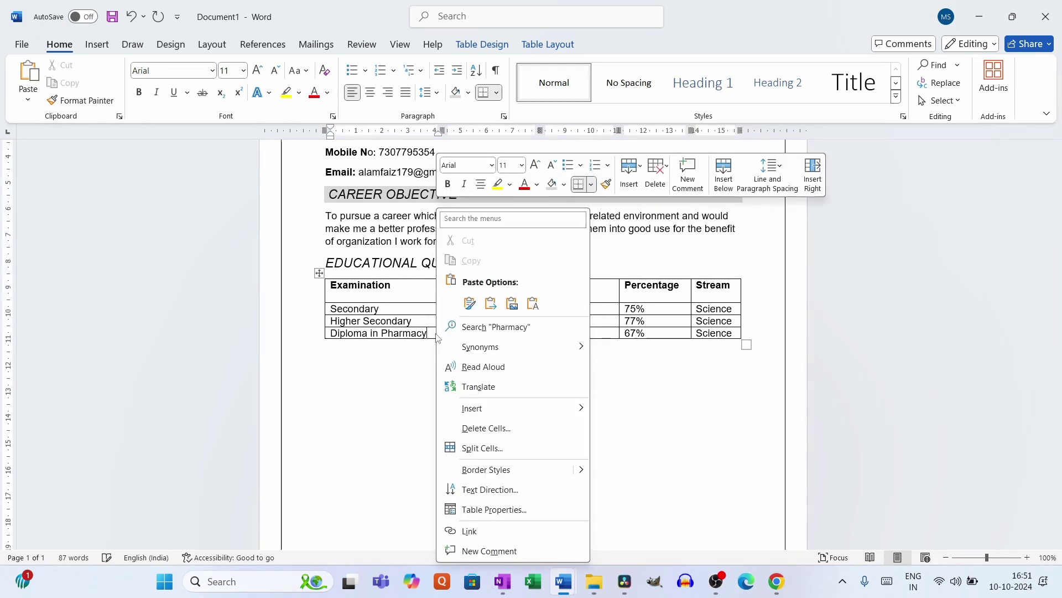
click(722, 170)
click(379, 345)
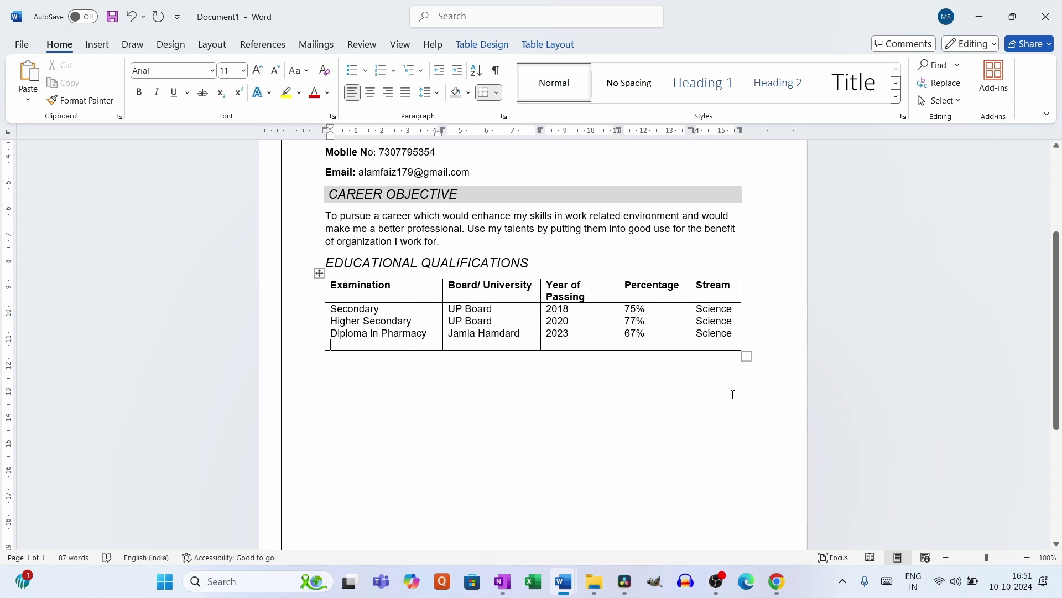
key(ctrl+z)
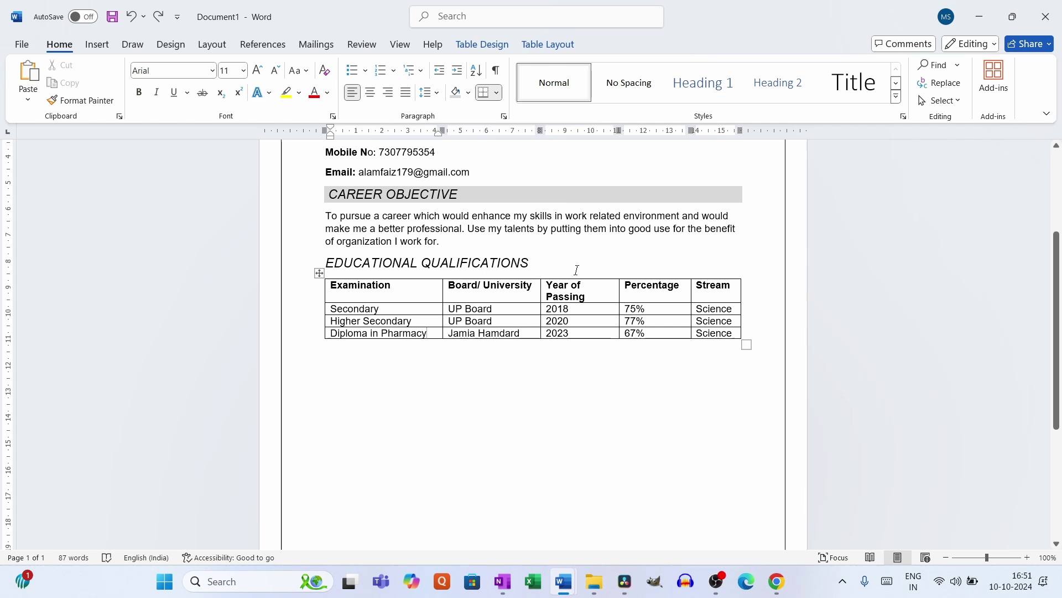
- Shade the EDUCATIONAL QUALIFICATIONS heading grey to match CAREER OBJECTIVE
click(531, 256)
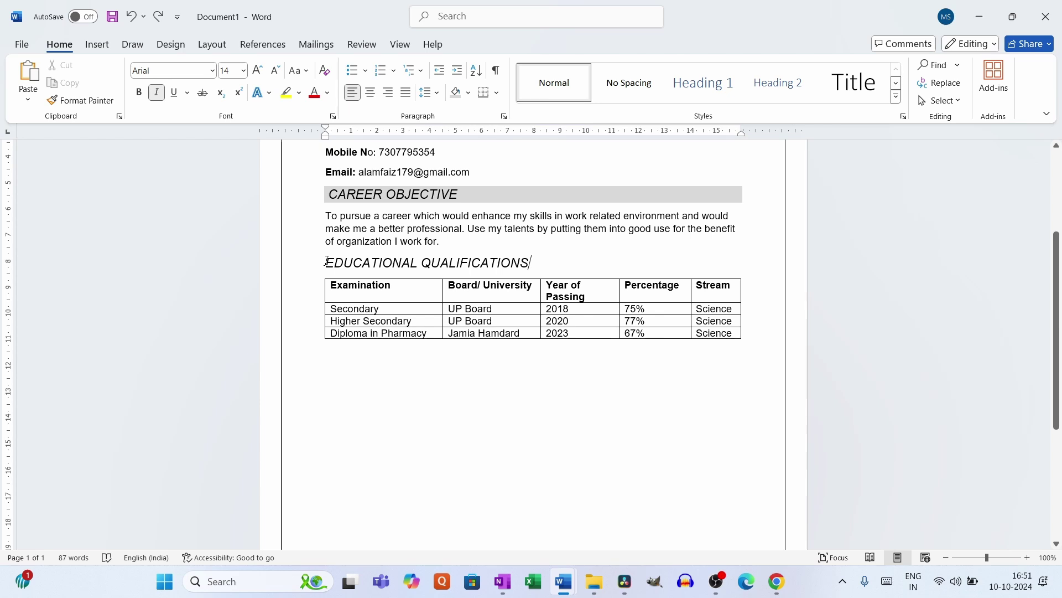
click(455, 92)
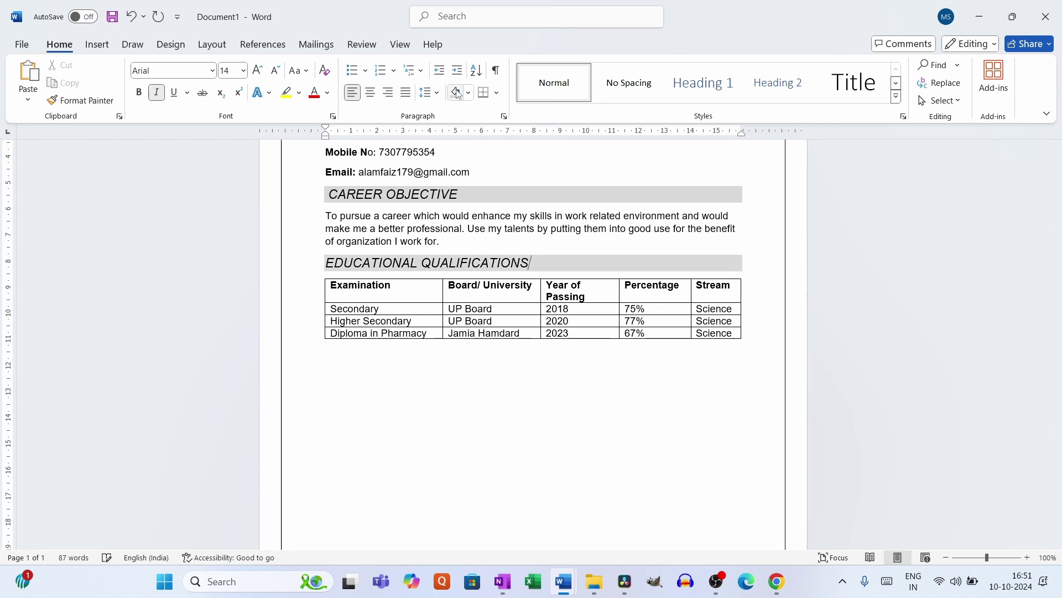
click(331, 363)
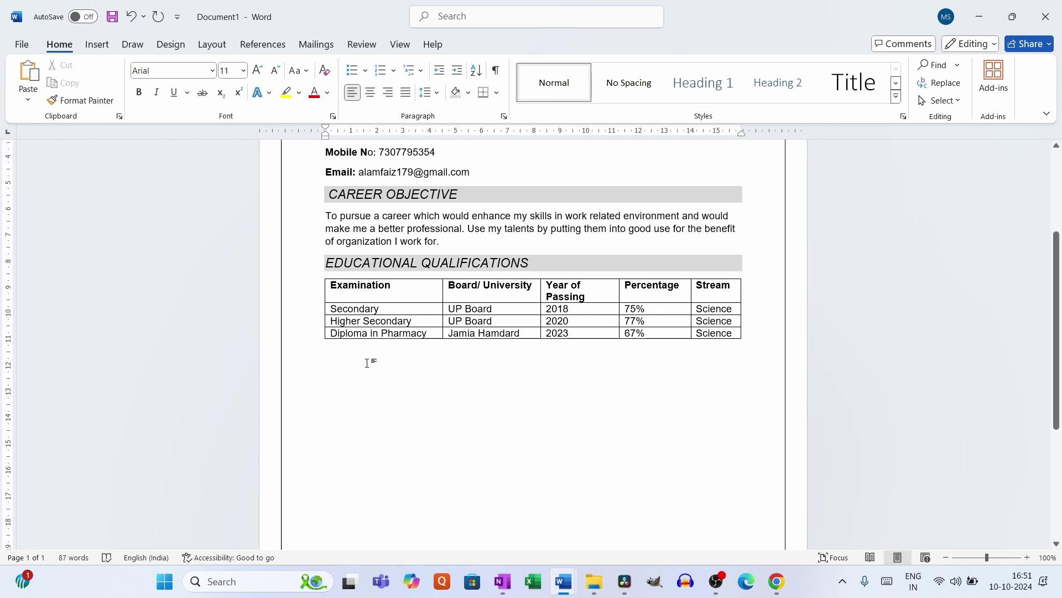
- Add WORK EXPERIENCE with a diamond bullet: 3 months' pharmacy experience at Pt. Madan Mohan Malviya Hospital
text(W)
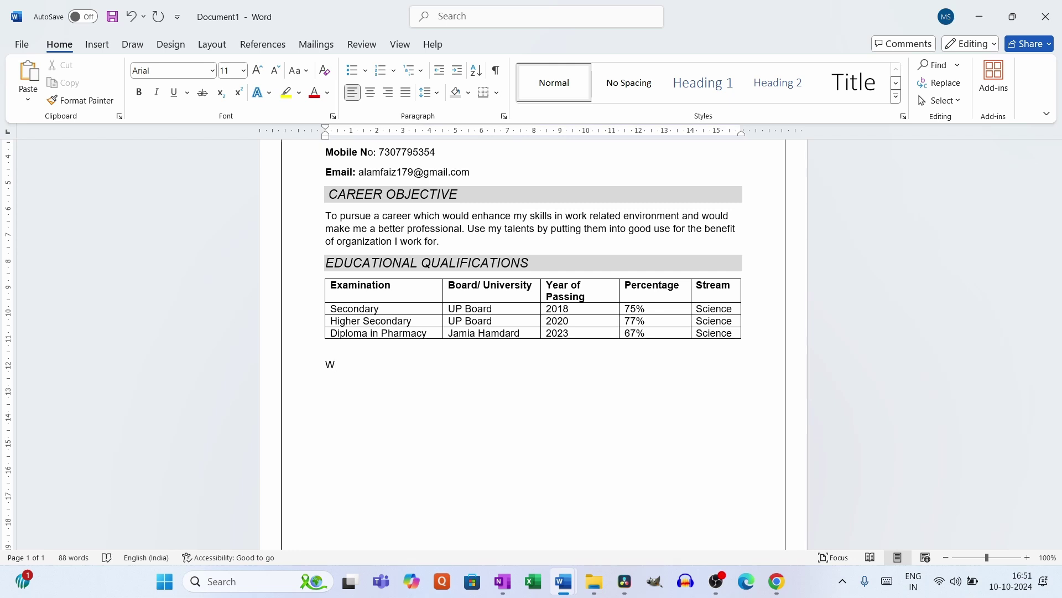
text(ORK EXPERIENCE)
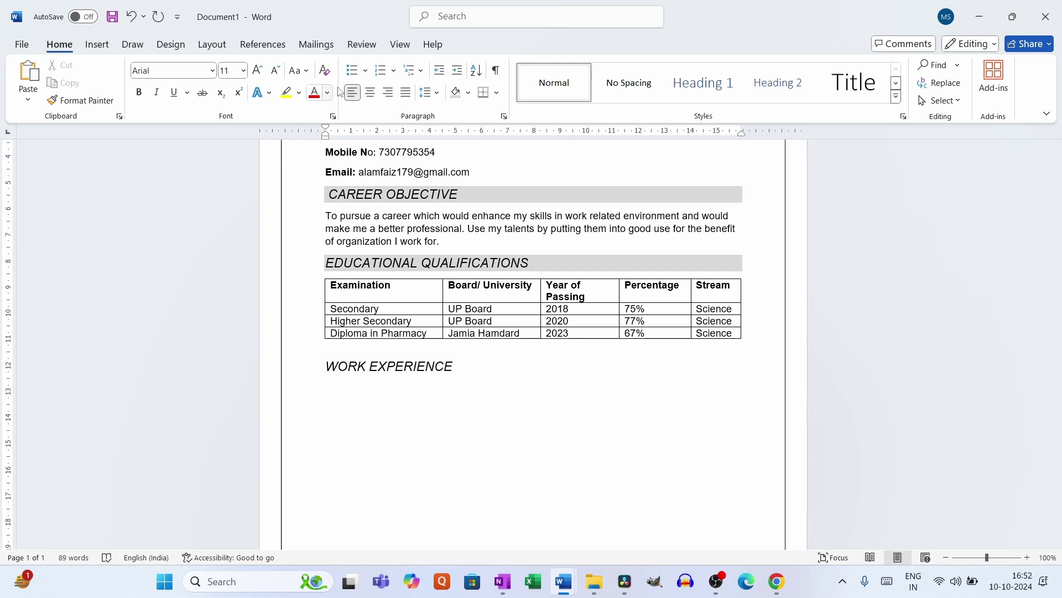
click(366, 71)
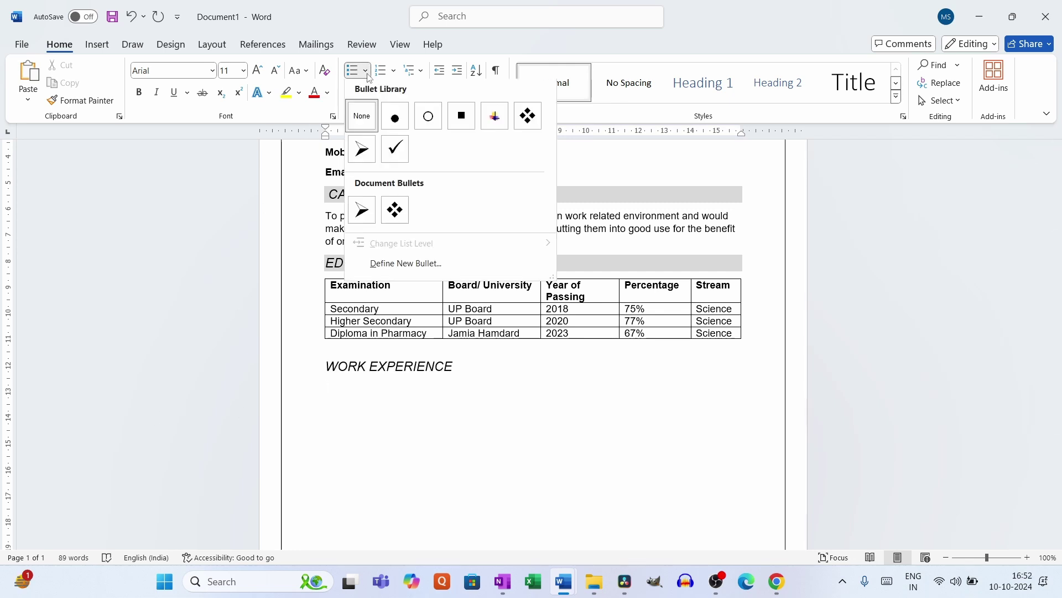
click(528, 117)
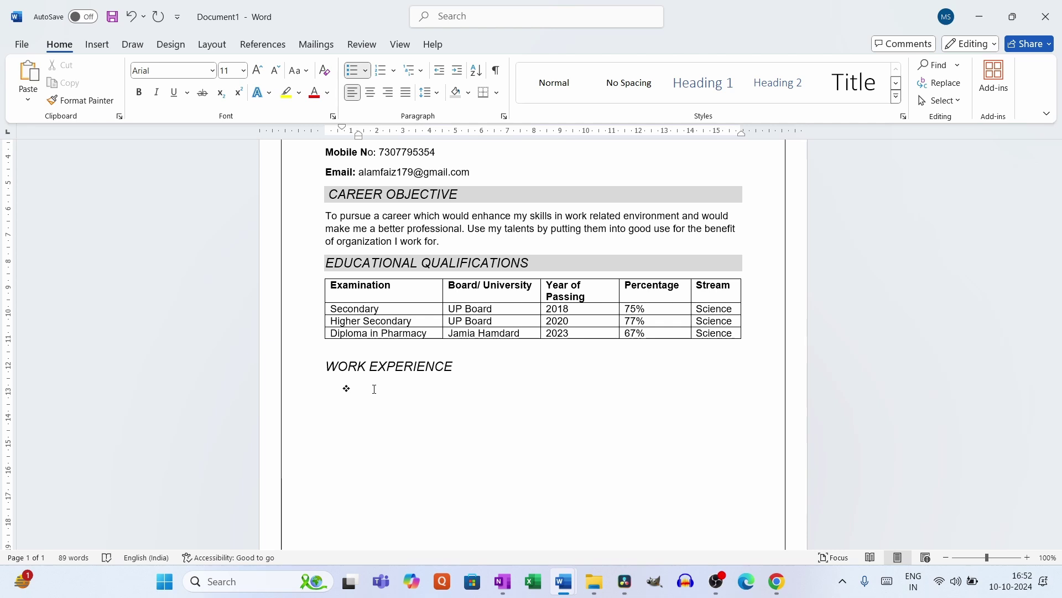
text(3 Months working Experience in Pharmacy from Pt. Madan Mohan Malviya Hospital, New Delhi, 110017)
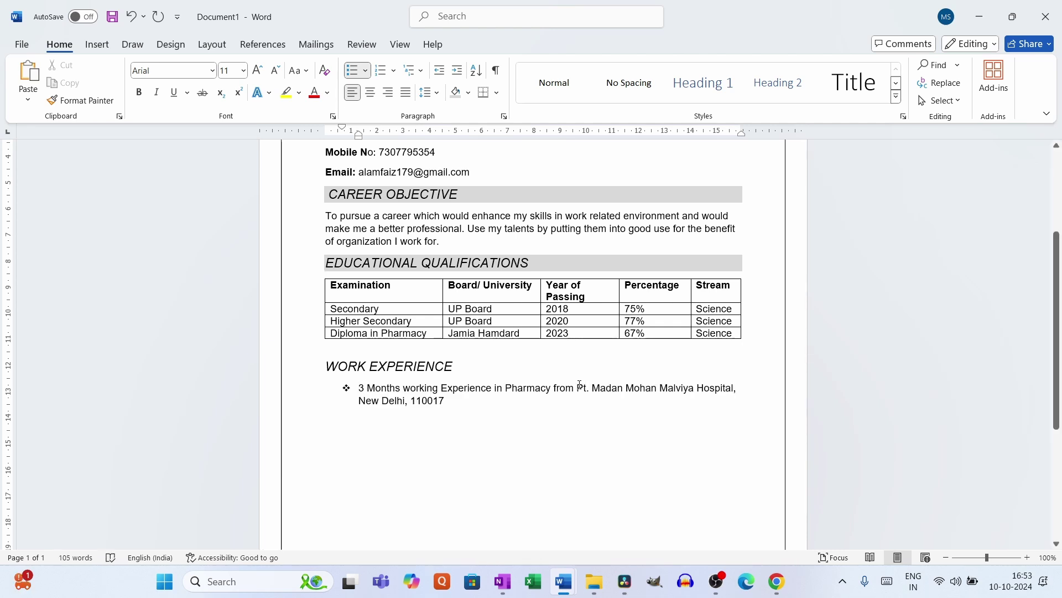
click(579, 387)
text(")
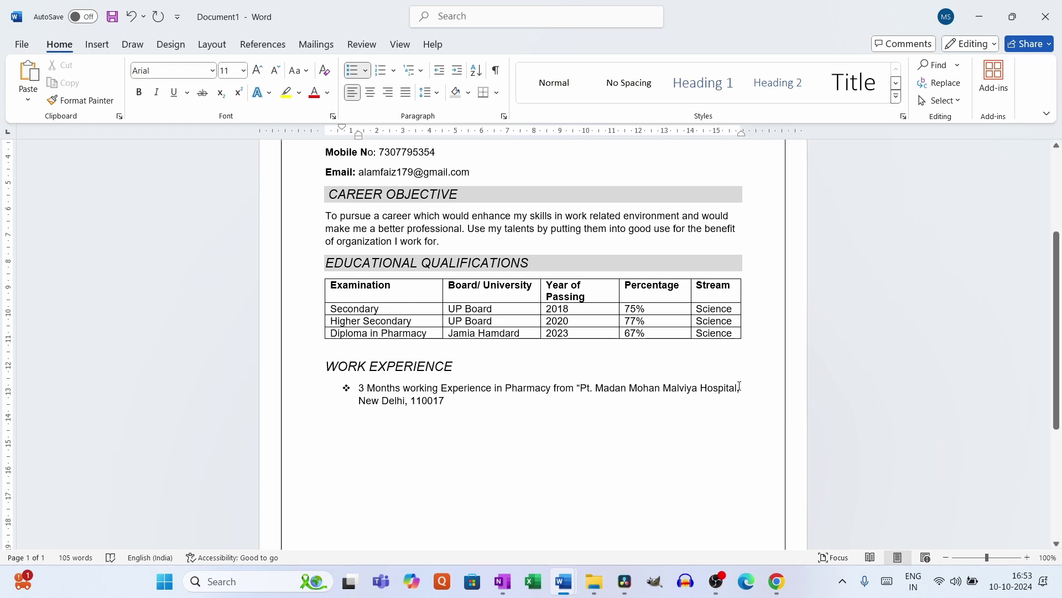
text(")
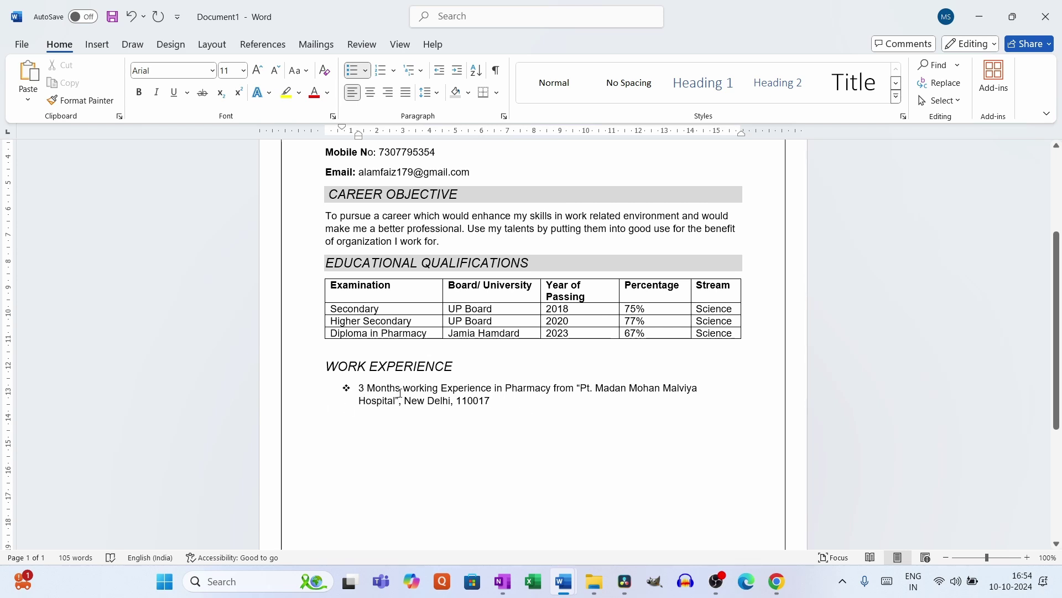
- Give the WORK EXPERIENCE heading grey shading
key(End)
click(476, 366)
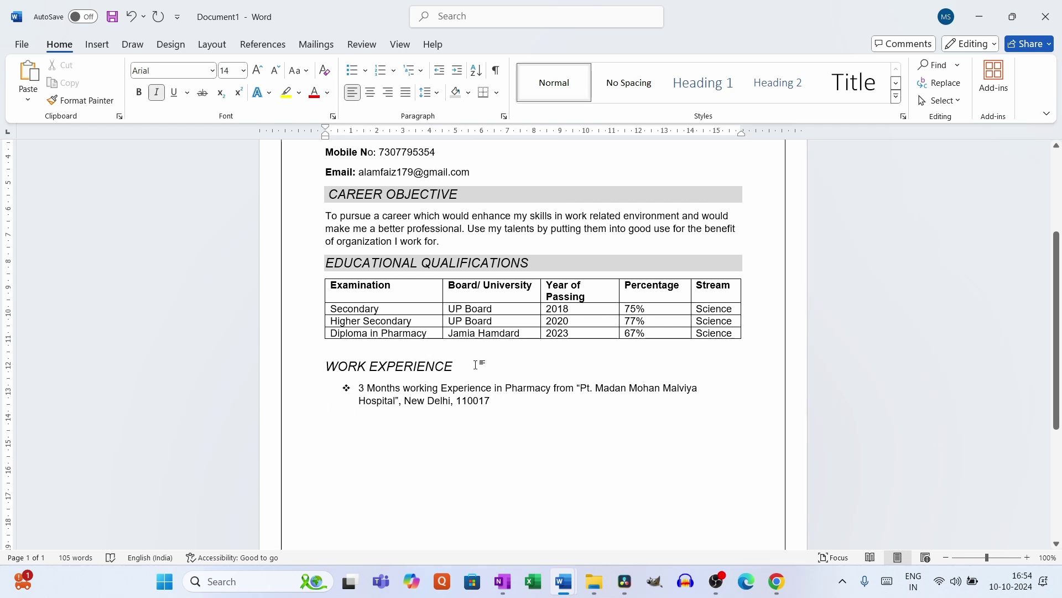
click(457, 94)
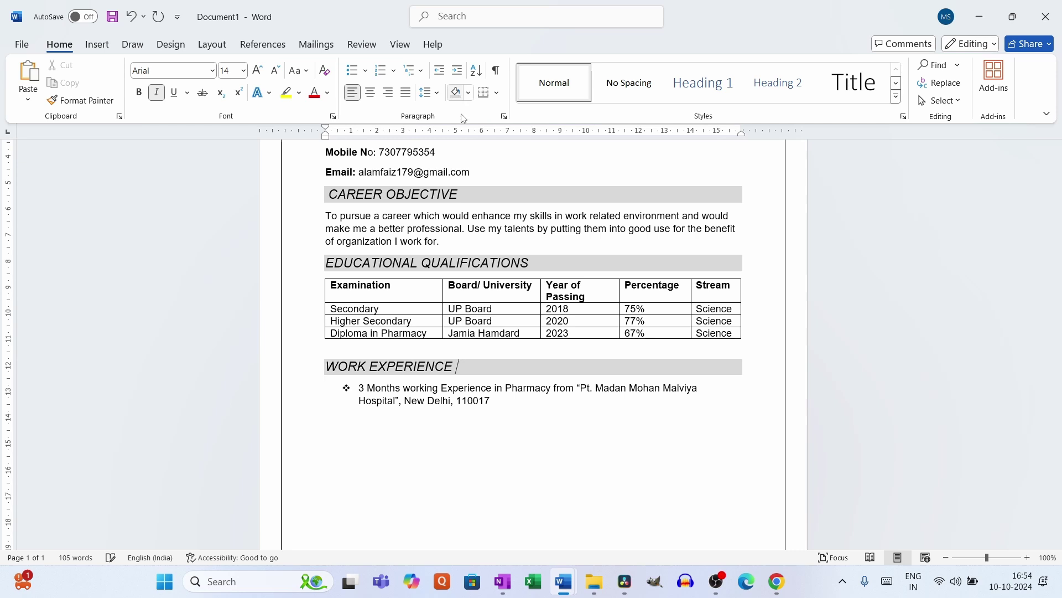
click(514, 403)
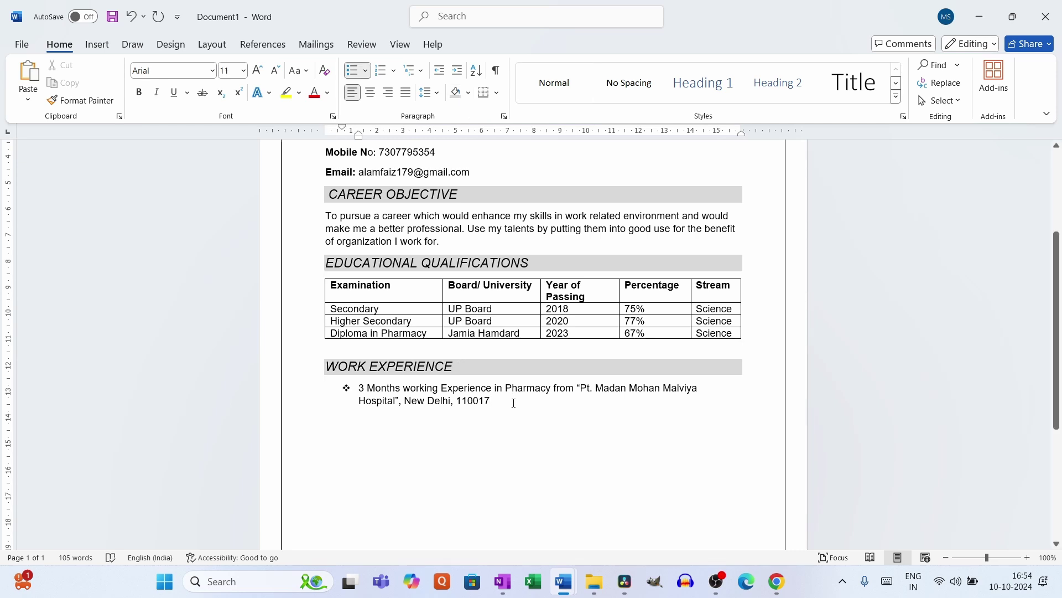
- Add an italic 14 pt ATTITUDE heading on a new line below the experience bullet
key(Return)
key(Return)
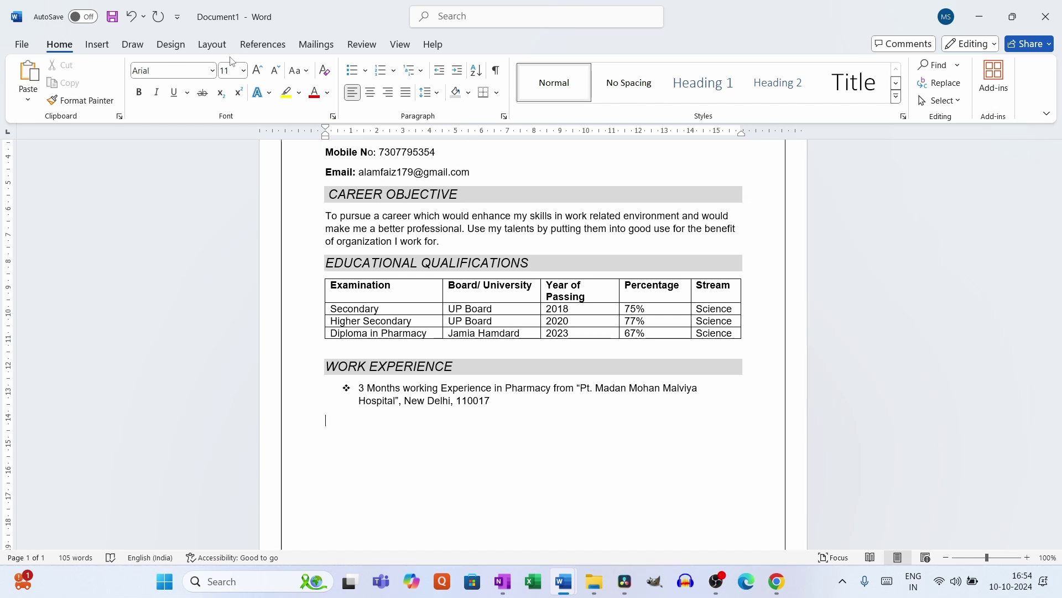
click(257, 70)
click(257, 71)
click(157, 92)
text(A)
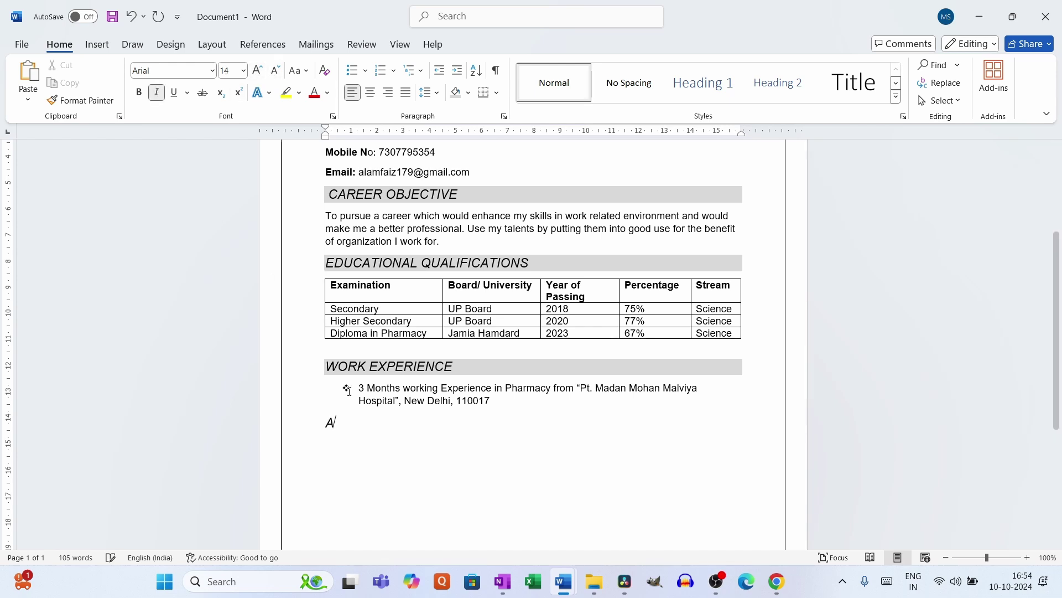
text(TTI)
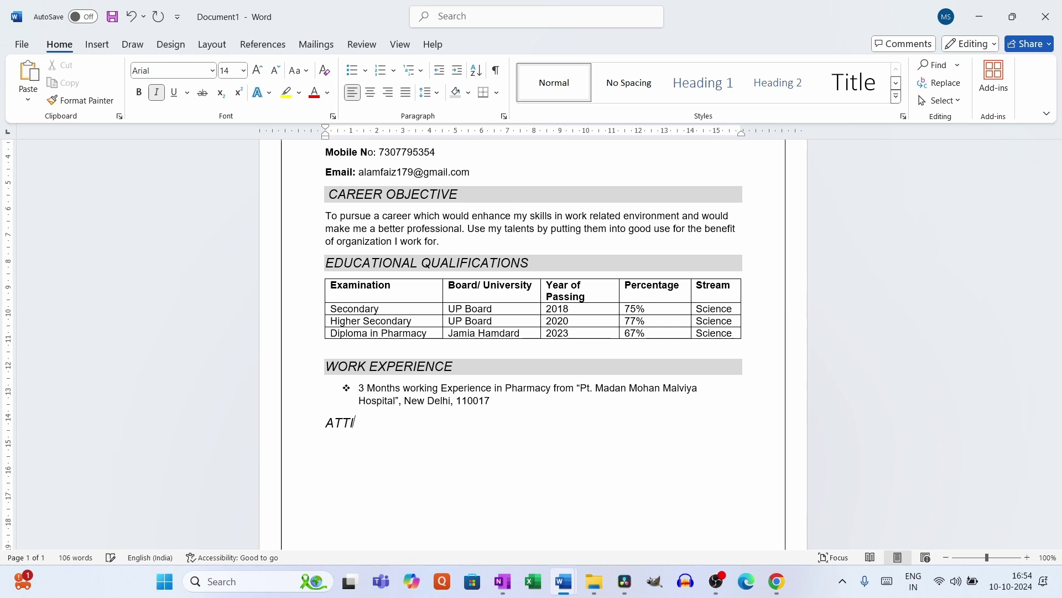
text(TUDE)
key(Return)
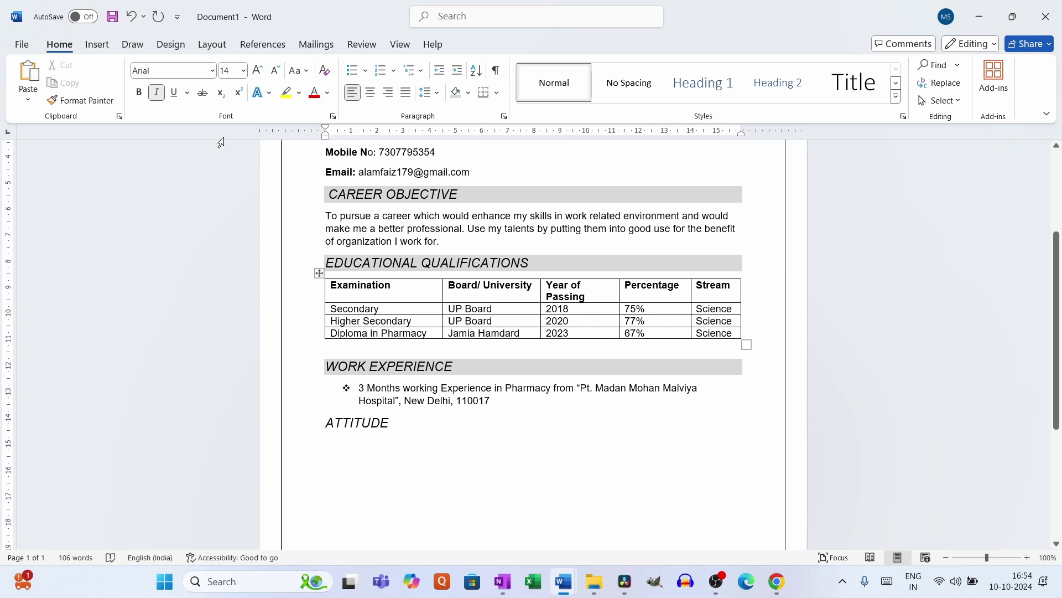
- Under ATTITUDE, add 11 pt diamond bullets 'Hard Work and Smart work.' and 'Will learn, improve & Take Responsibilities.'
click(275, 71)
click(275, 71)
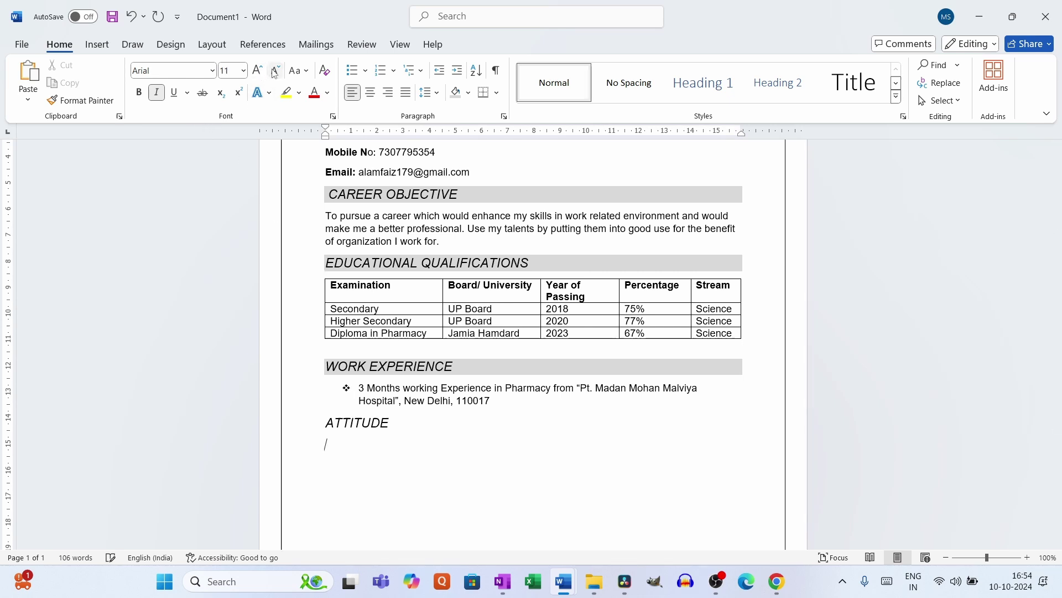
click(157, 92)
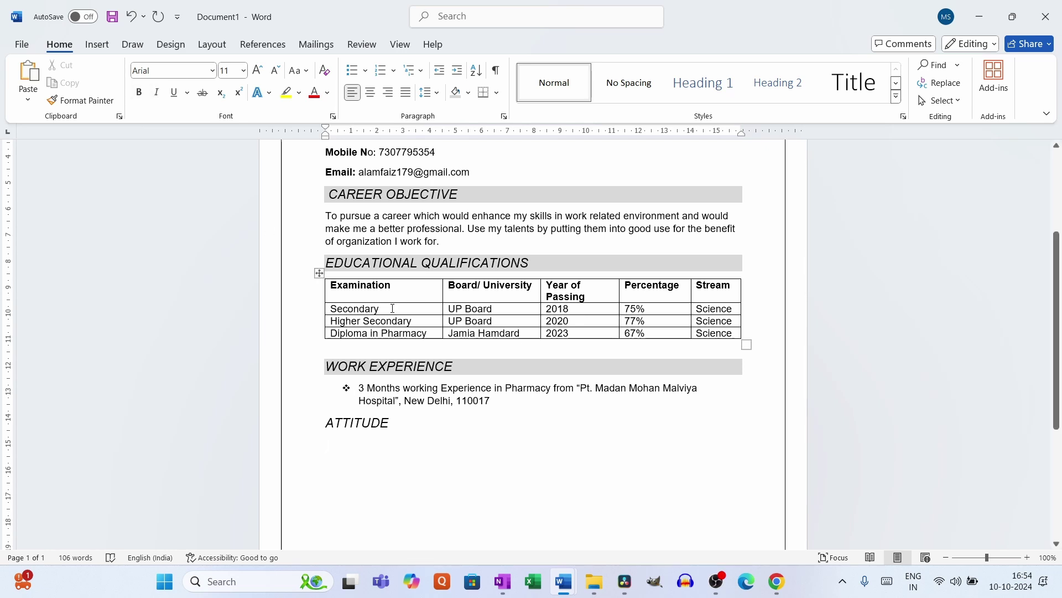
click(365, 71)
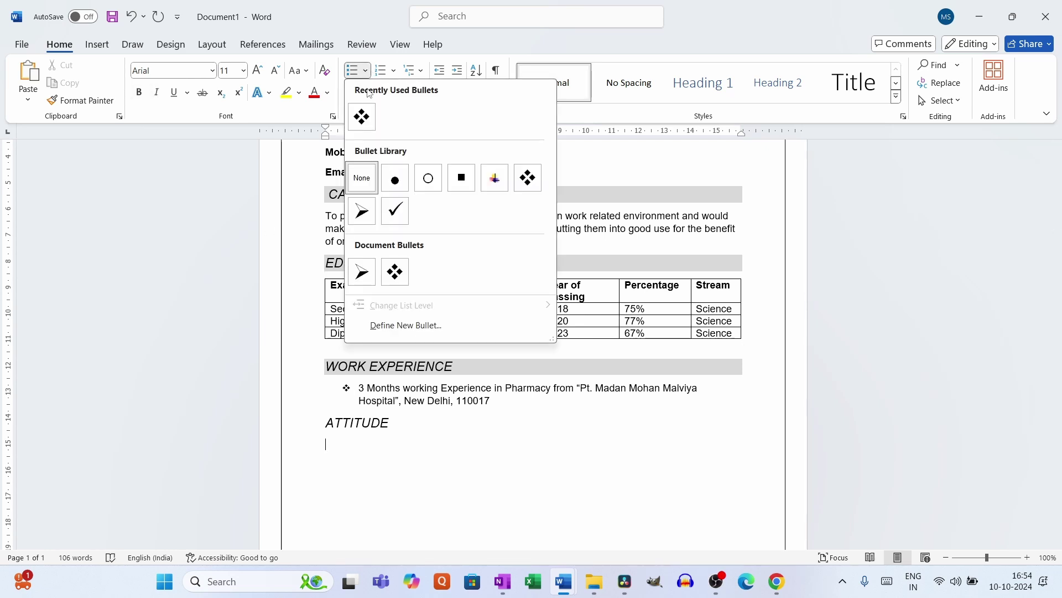
click(535, 190)
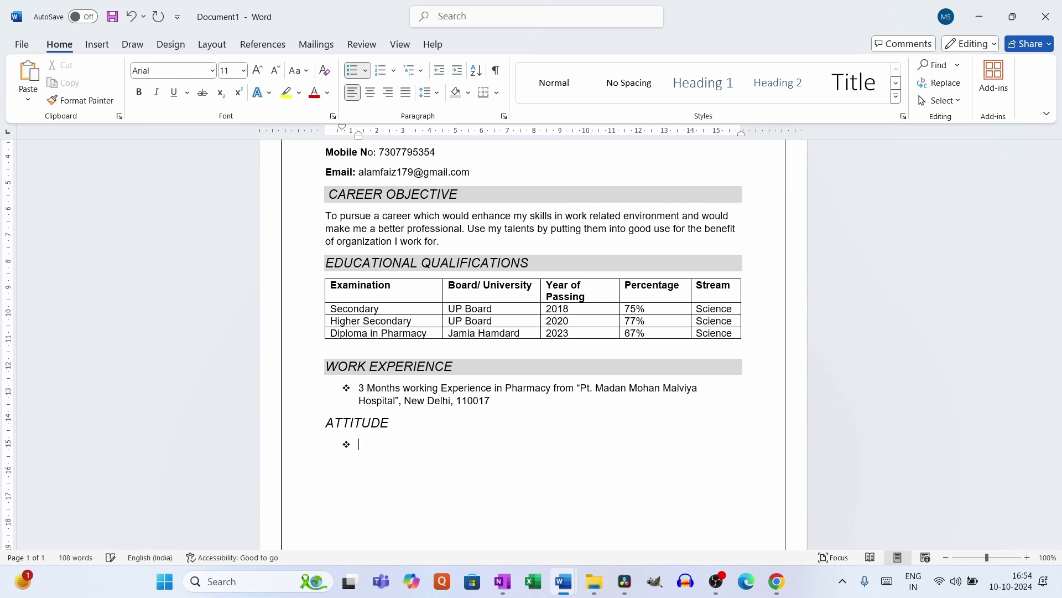
text(Hard Wor)
text(k and Smart )
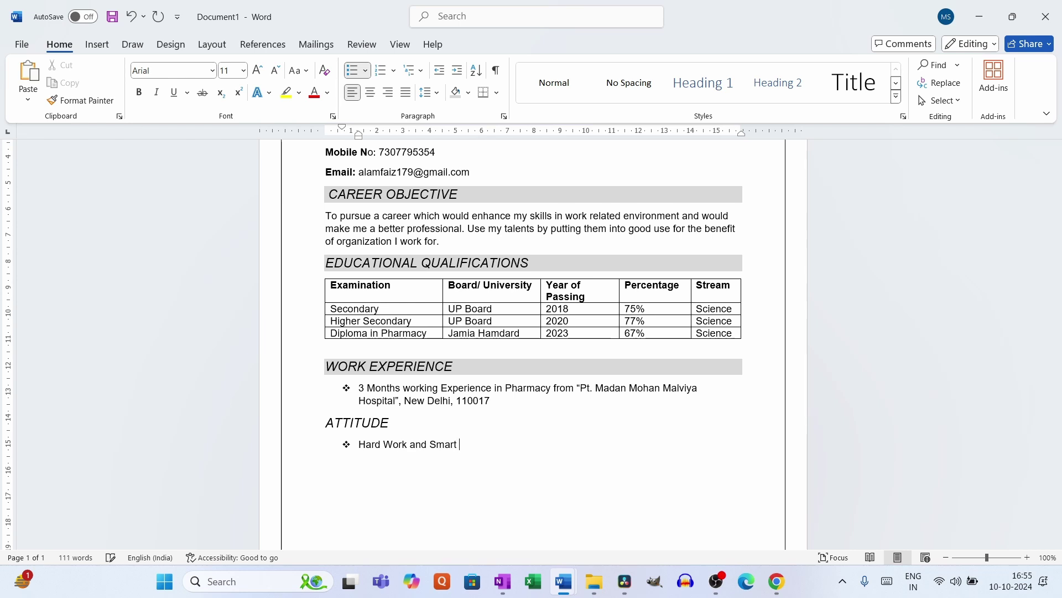
text(work.)
key(Return)
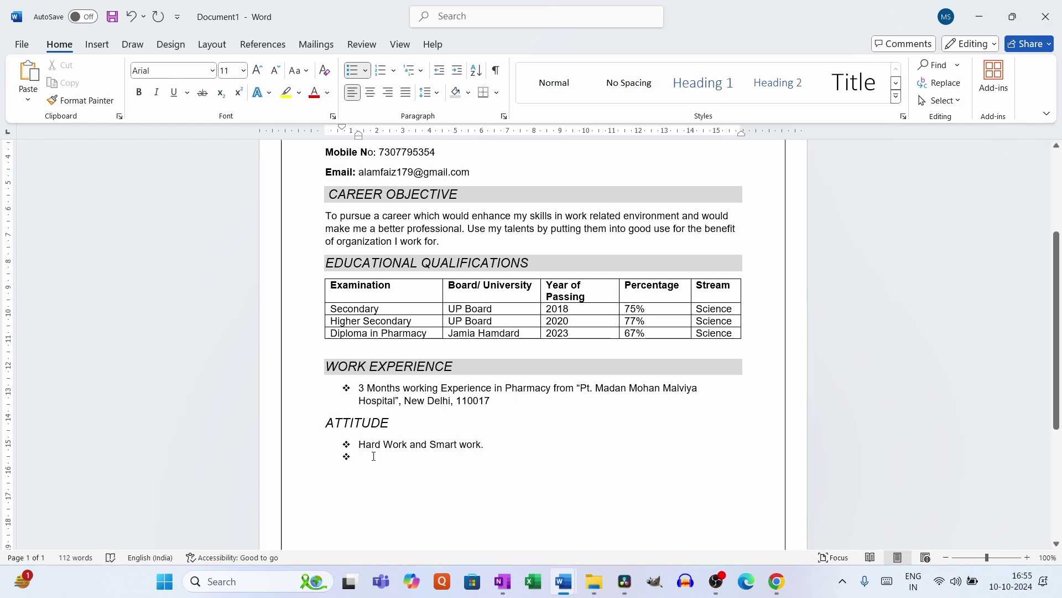
text(Will learn, improve & Take Responsibilities.)
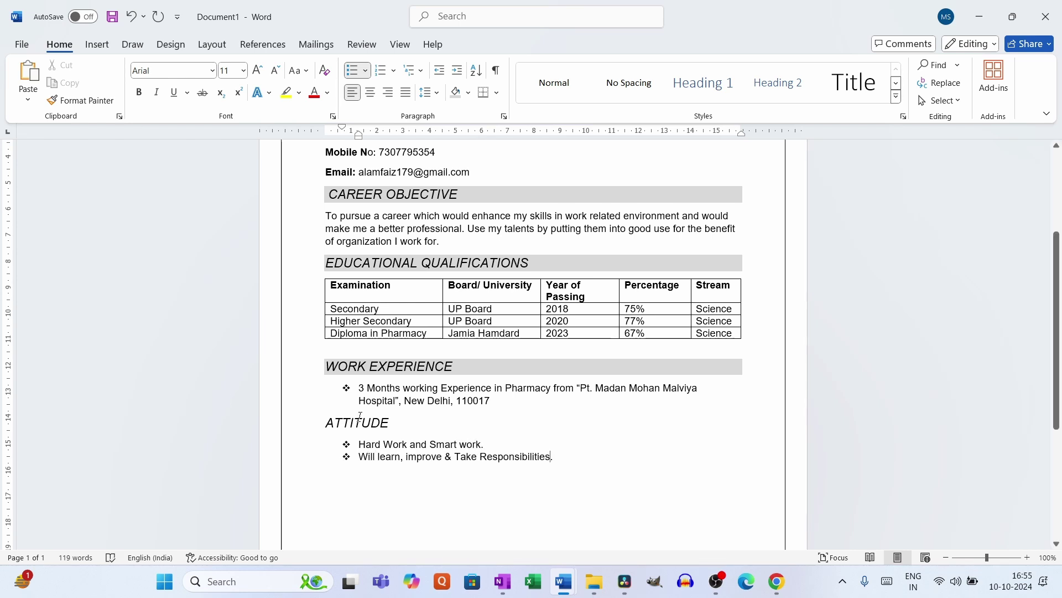
click(411, 423)
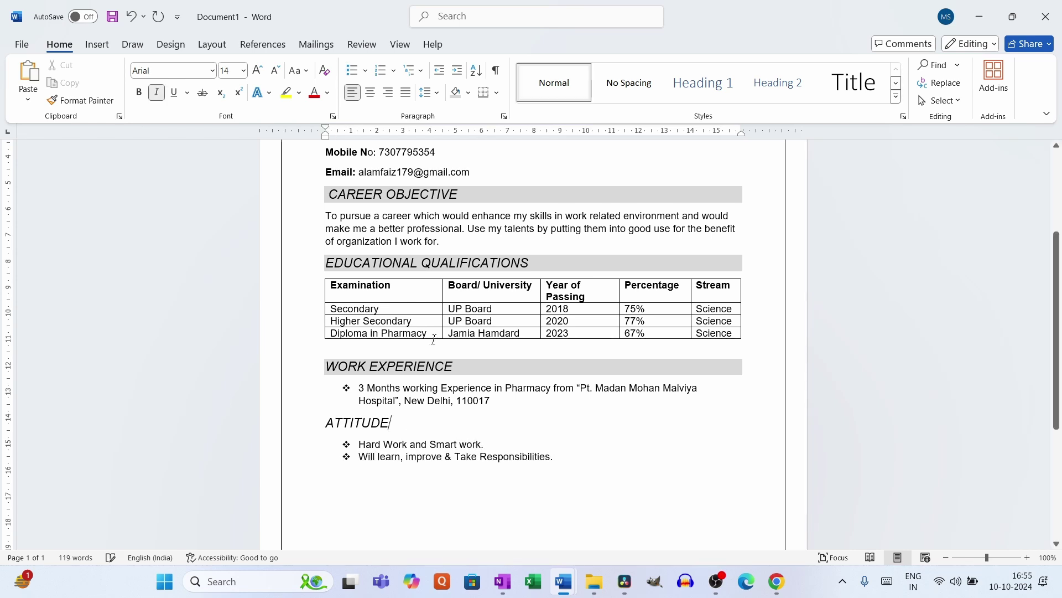
- Shade ATTITUDE grey and add an italic 14 pt PERSONAL INFORMATION heading after the bullets
click(456, 92)
key(ctrl+End)
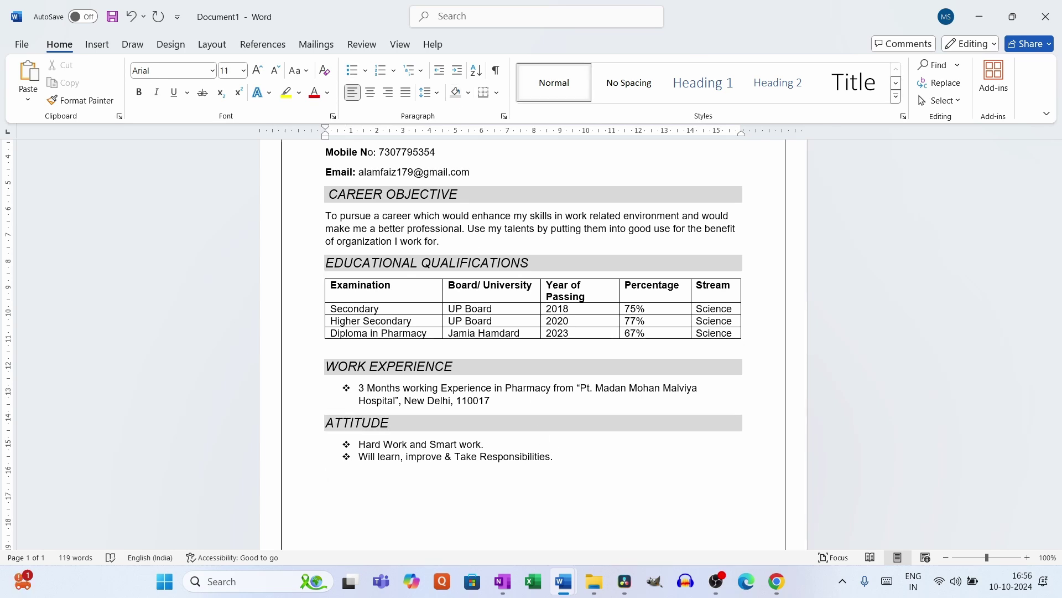
click(258, 70)
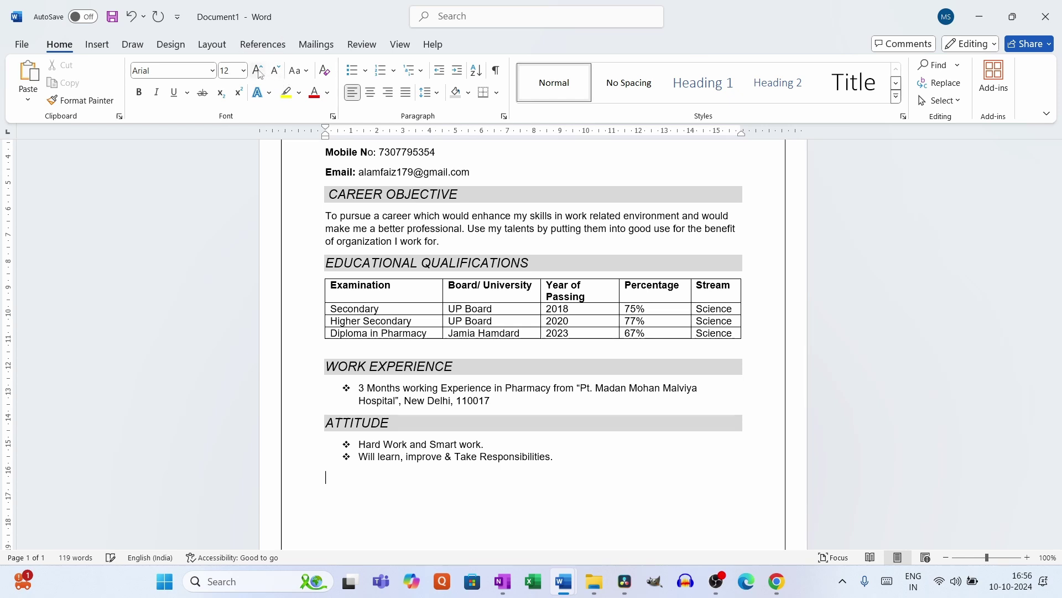
click(162, 95)
mouse_move(430, 470)
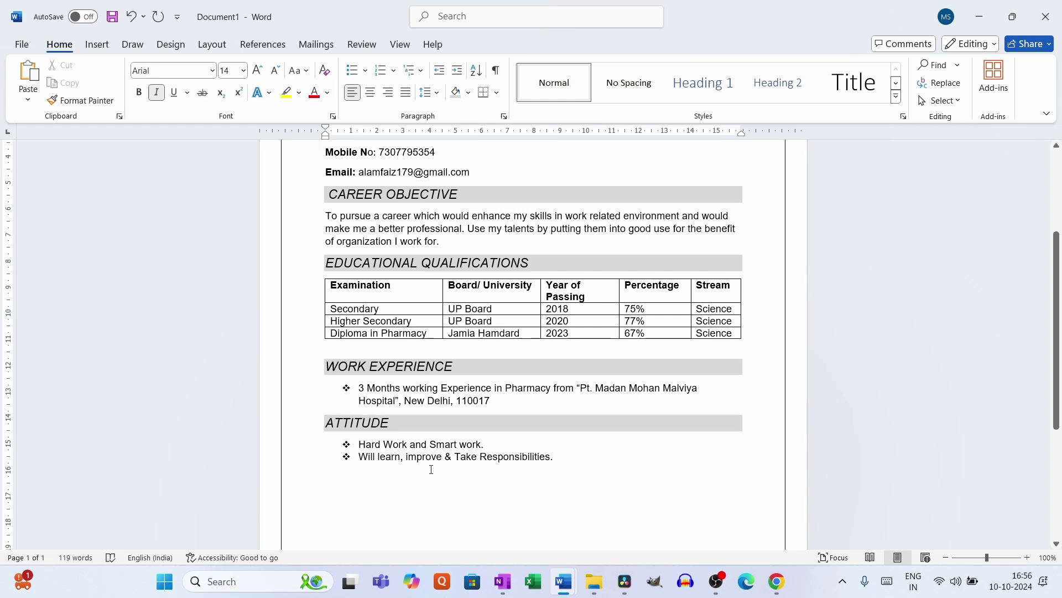
text(PERS)
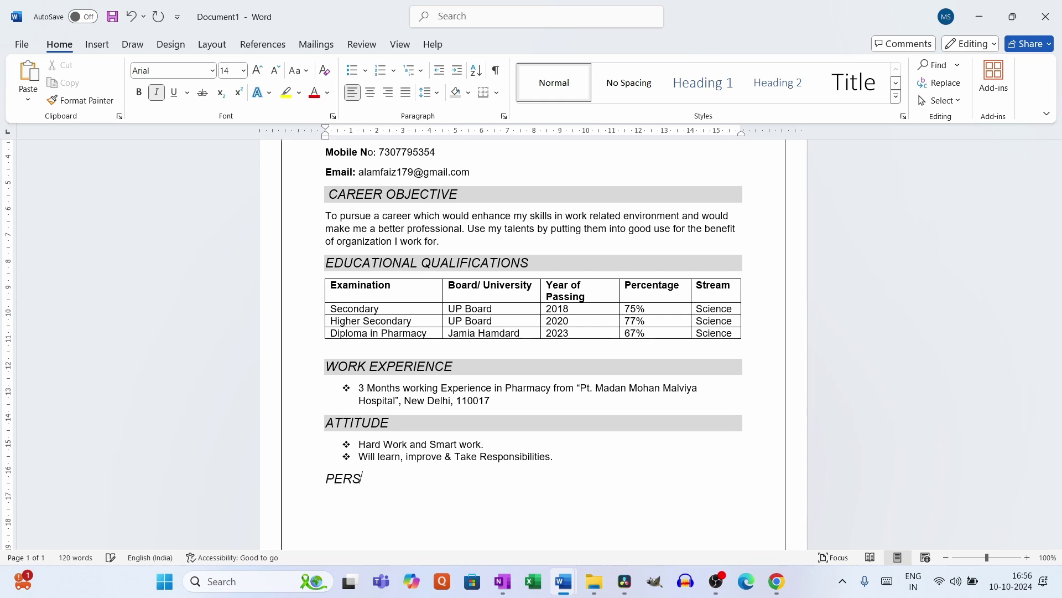
text(ONAL INFORMATION)
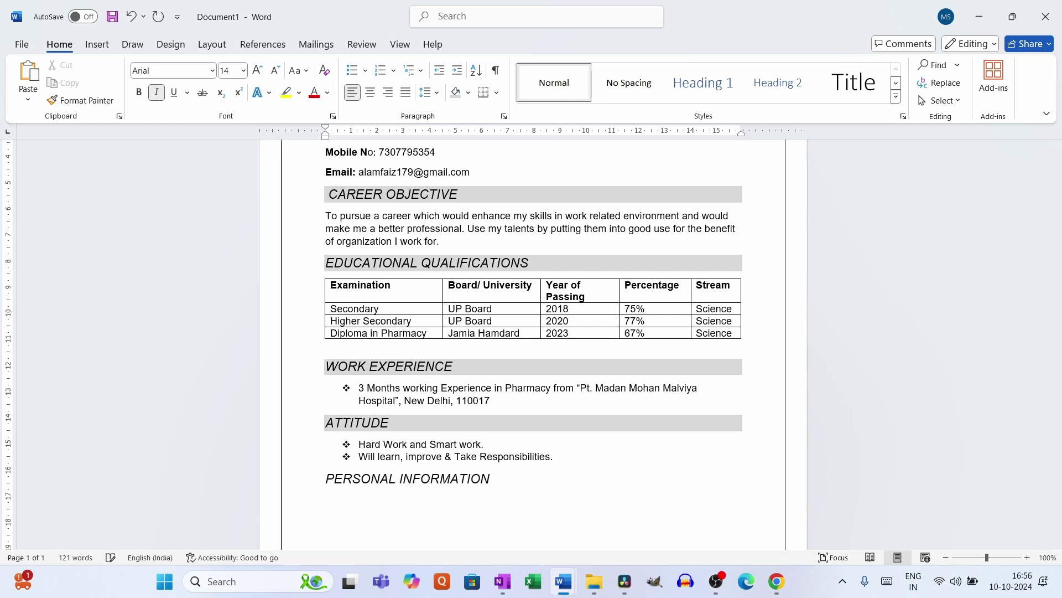
scroll(487, 401, down, 2)
scroll(458, 410, down, 1)
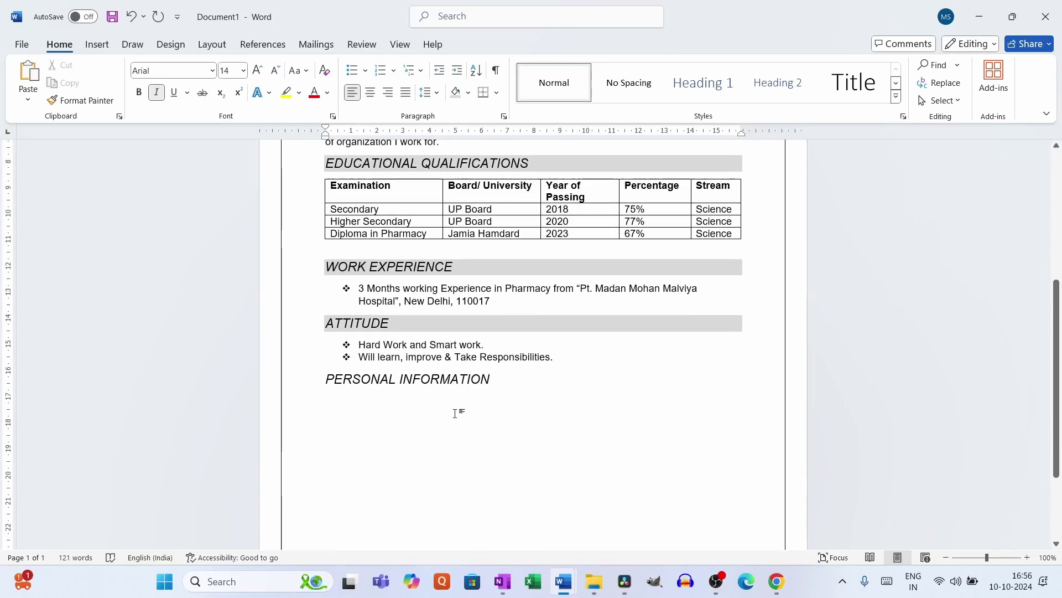
click(156, 92)
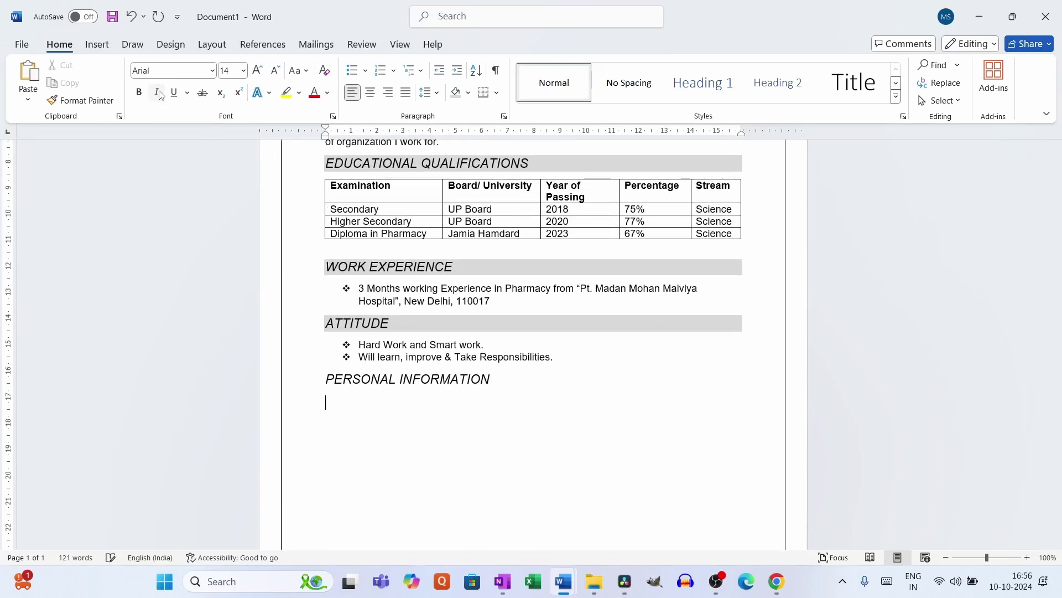
- Start an 11 pt arrow-bulleted list with a Father Name entry giving the father's name
click(275, 71)
click(275, 70)
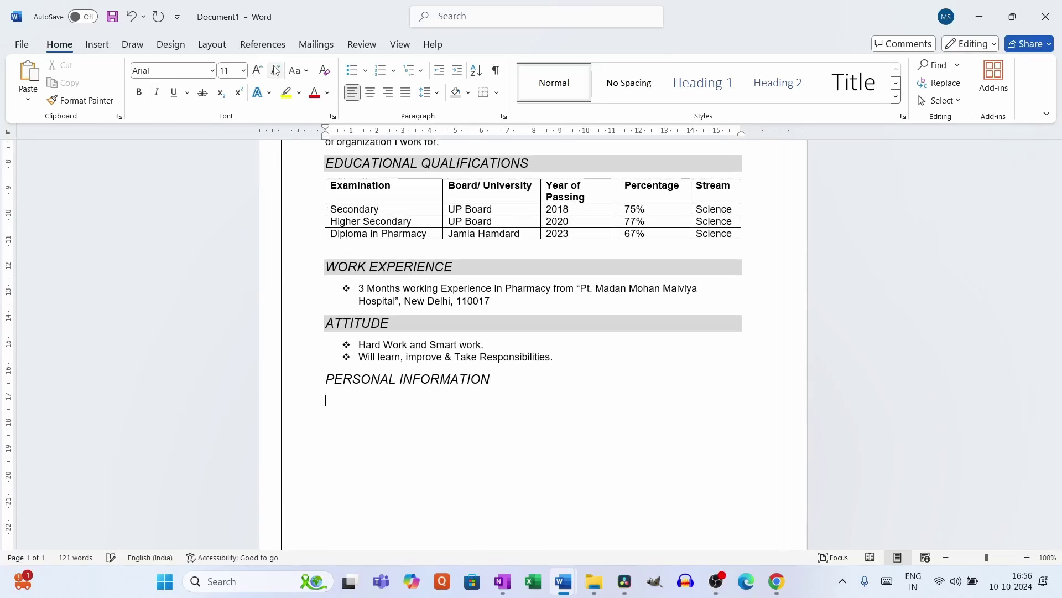
click(365, 71)
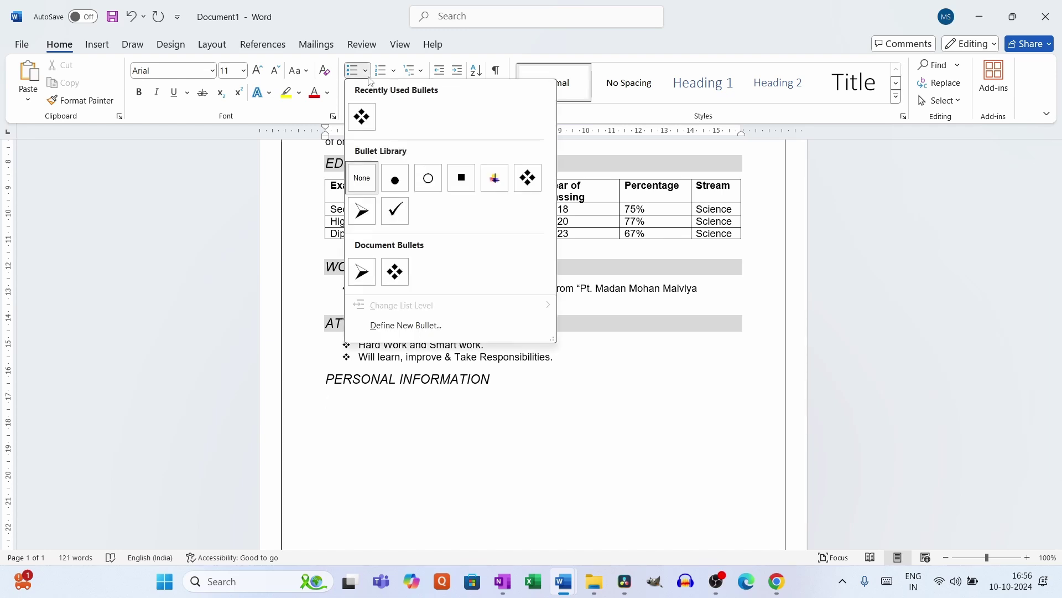
click(362, 211)
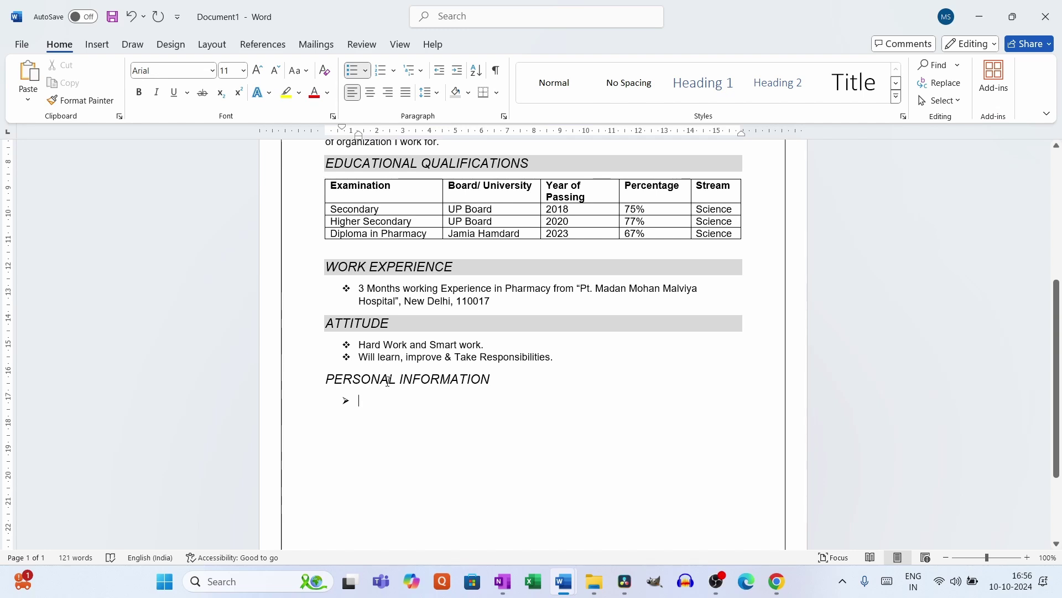
text(FAT)
key(BackSpace)
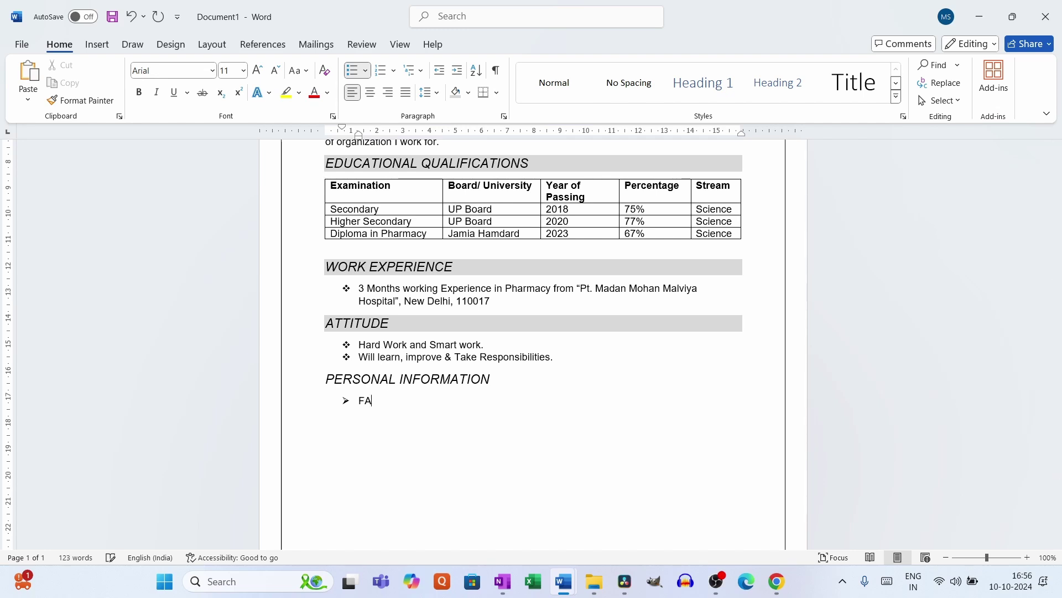
key(BackSpace)
text(ather Name)
key(Tab)
text(:)
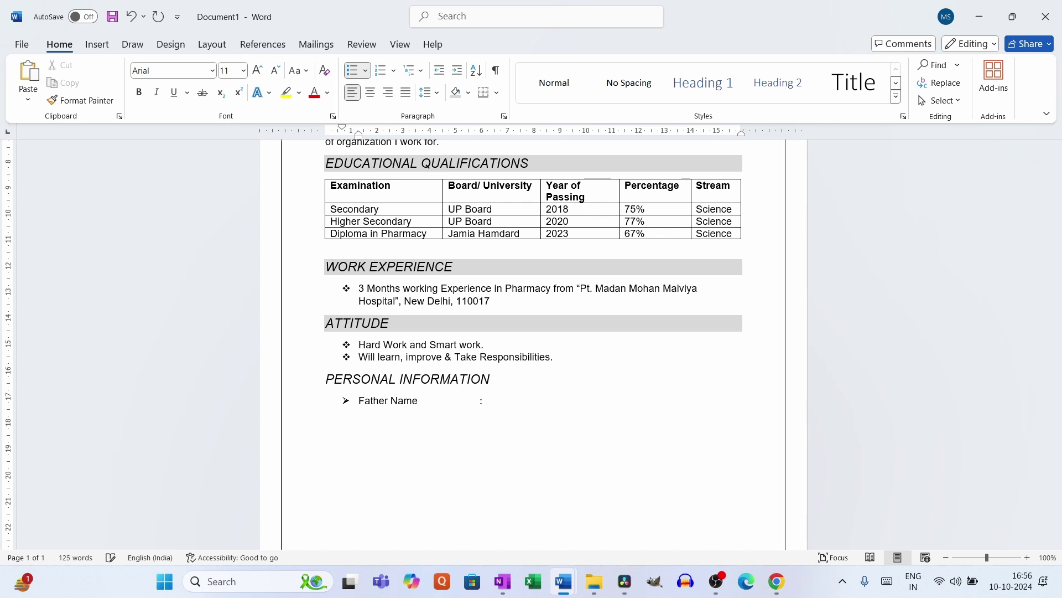
key(Return)
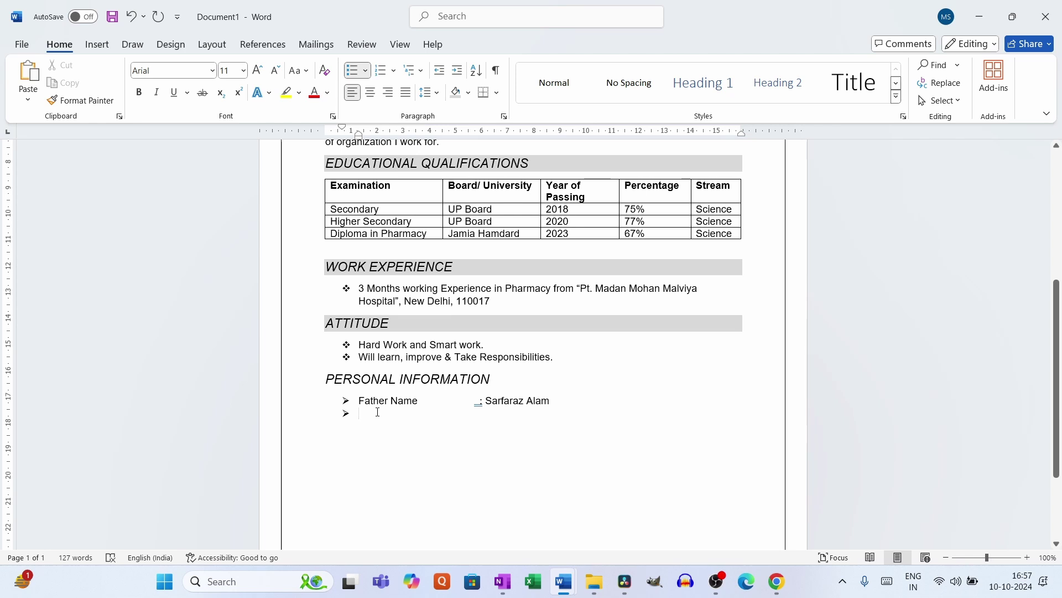
- Add tab-aligned bullets Gender: Male, DOB with the date of birth, and Marital Status: Unmarried
text(Gr)
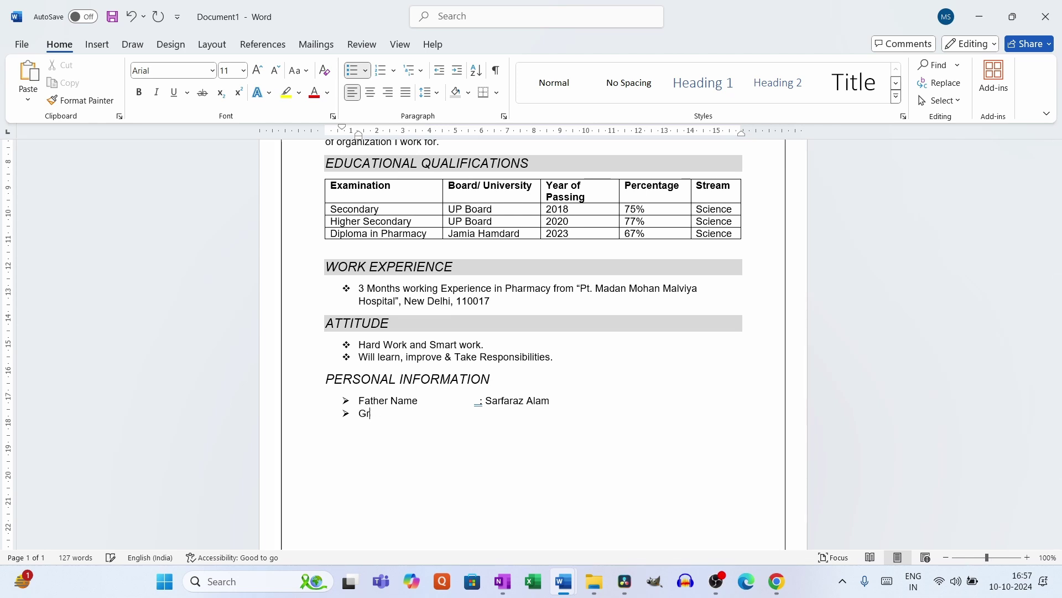
key(BackSpace)
text(ender)
key(Tab)
text(: Male)
key(Return)
text(D)
text(OB)
key(Tab)
key(Return)
text(Marital Status	: Unmarried)
- Add tab-aligned bullets Language: Hindi, English, Nationality: Indian and Religion: Islam
key(Return)
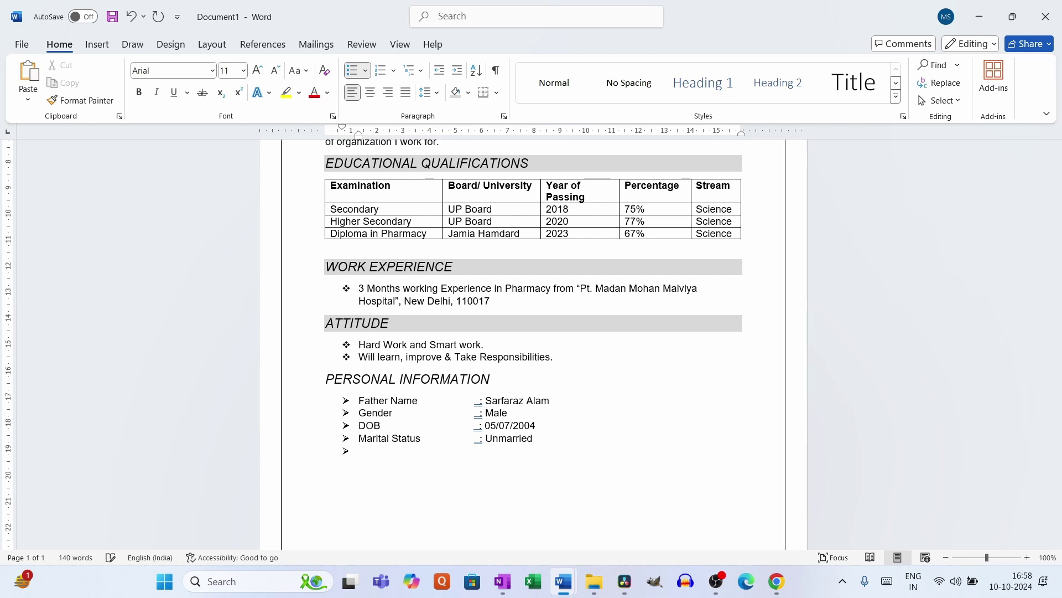
text(La)
text(ngua)
text(ge)
key(Tab)
text(: )
text(Hindi, Eng)
text(lish)
key(Return)
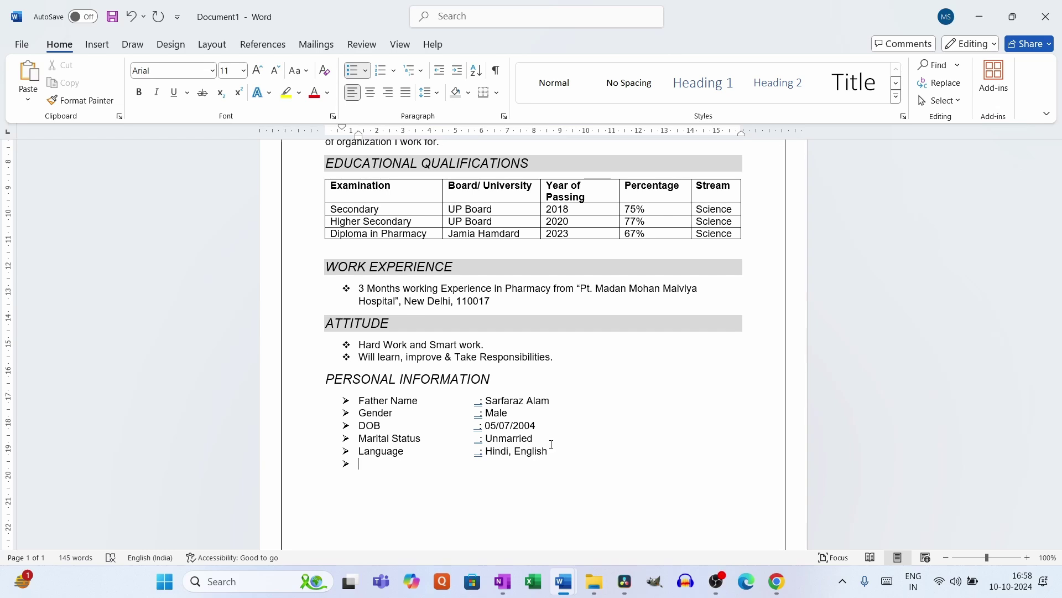
text(Natio)
text(nalit)
text(y)
key(Tab)
text(: Indian)
key(Return)
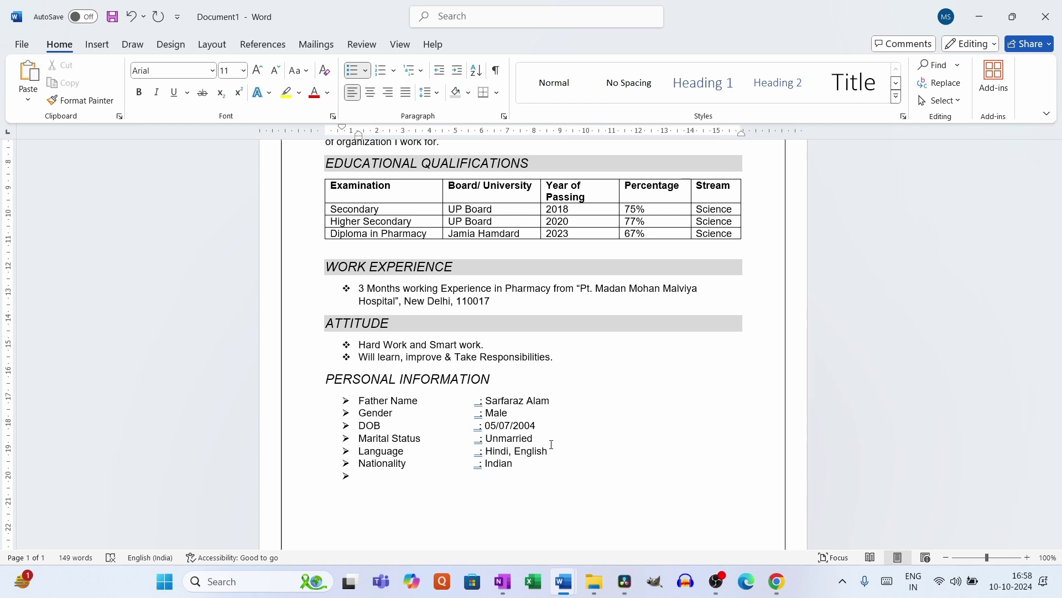
text(Reli)
text(gion)
key(Tab)
text(: Islam)
key(Return)
key(Return)
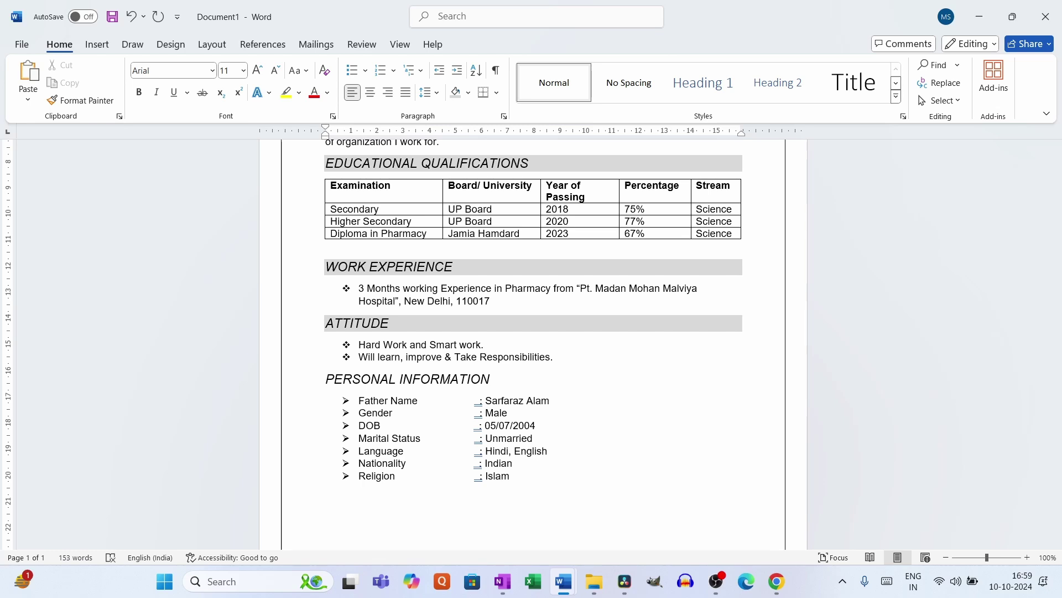
scroll(585, 425, down, 2)
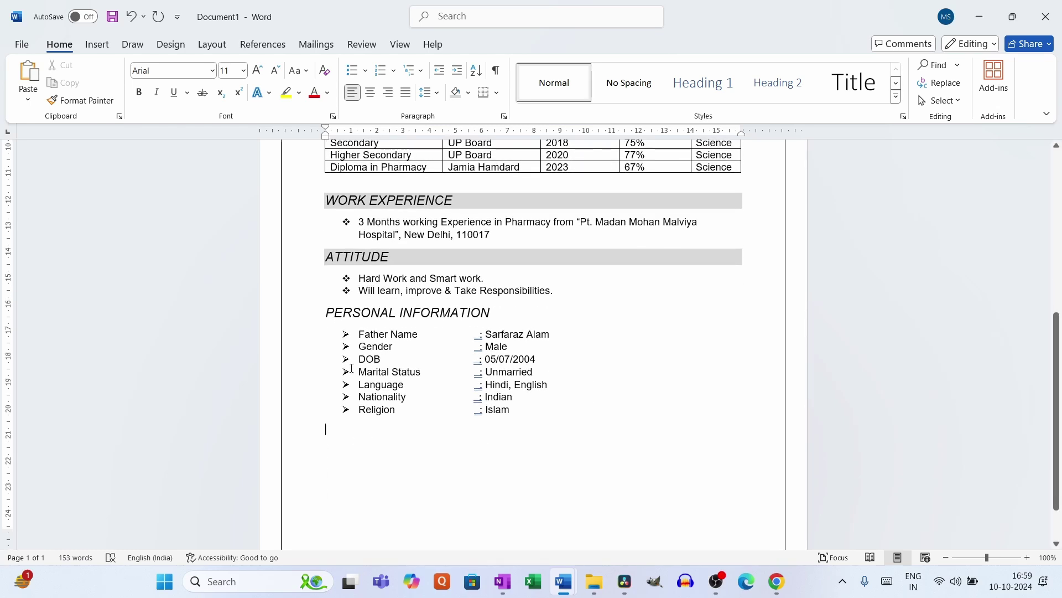
- Type an italic, size-14 DECLARATION heading and start a new line
click(257, 70)
click(257, 70)
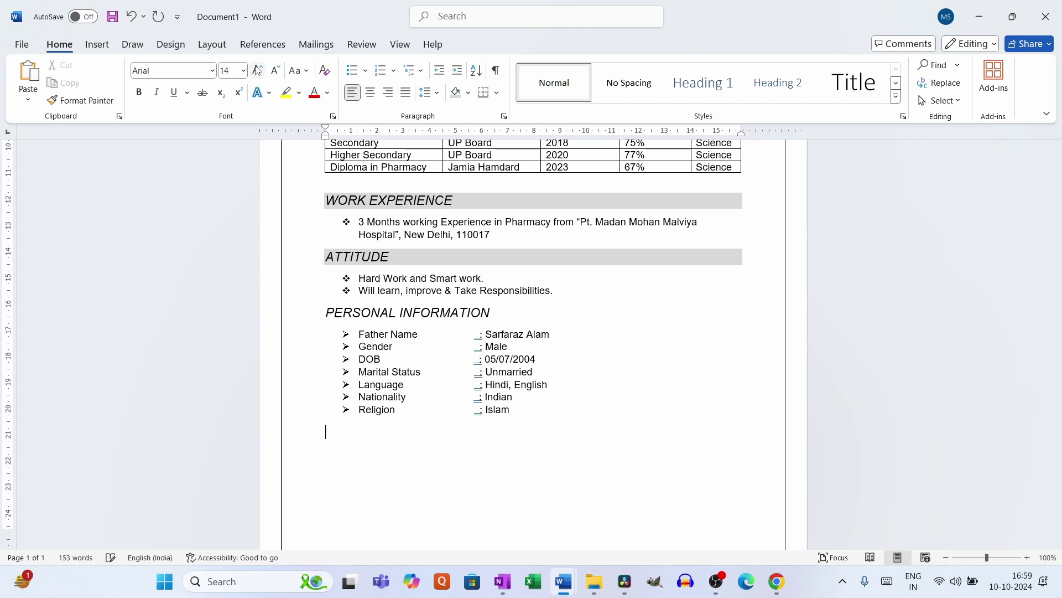
click(156, 92)
text(D)
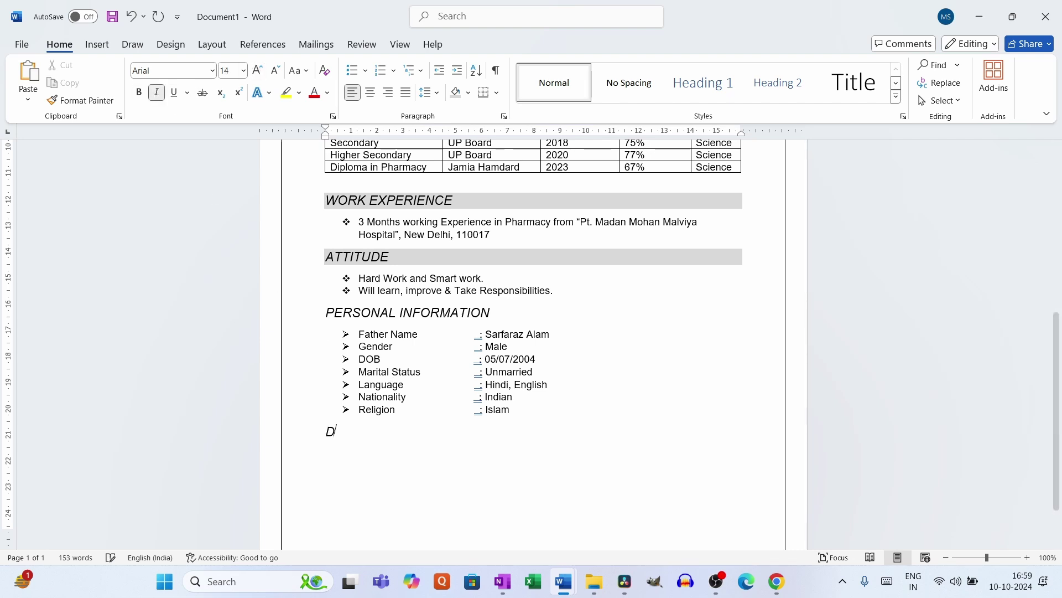
text(e)
text(d)
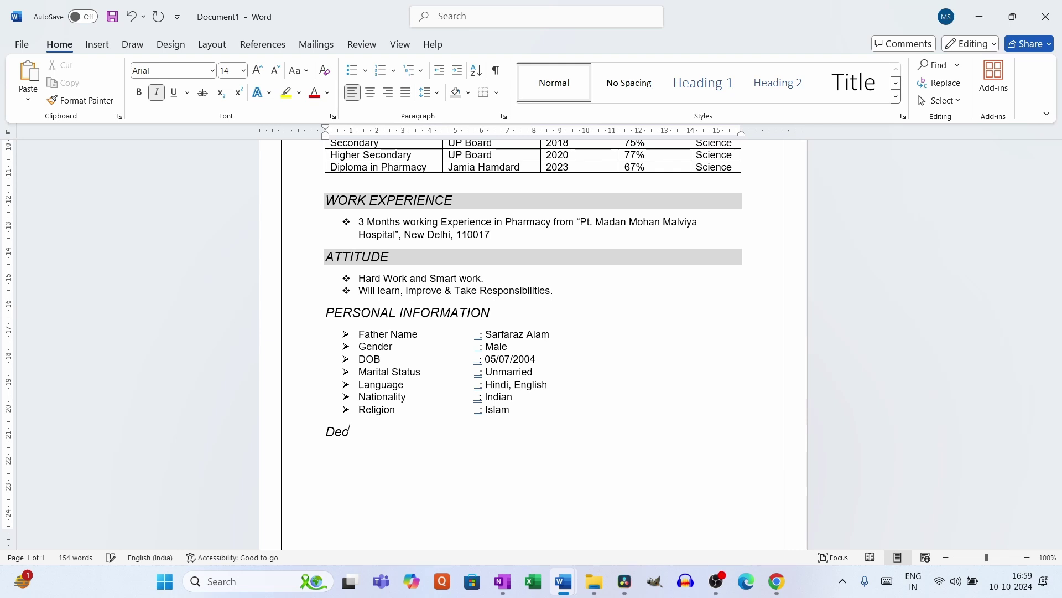
key(BackSpace)
text(ECLARATION)
key(Return)
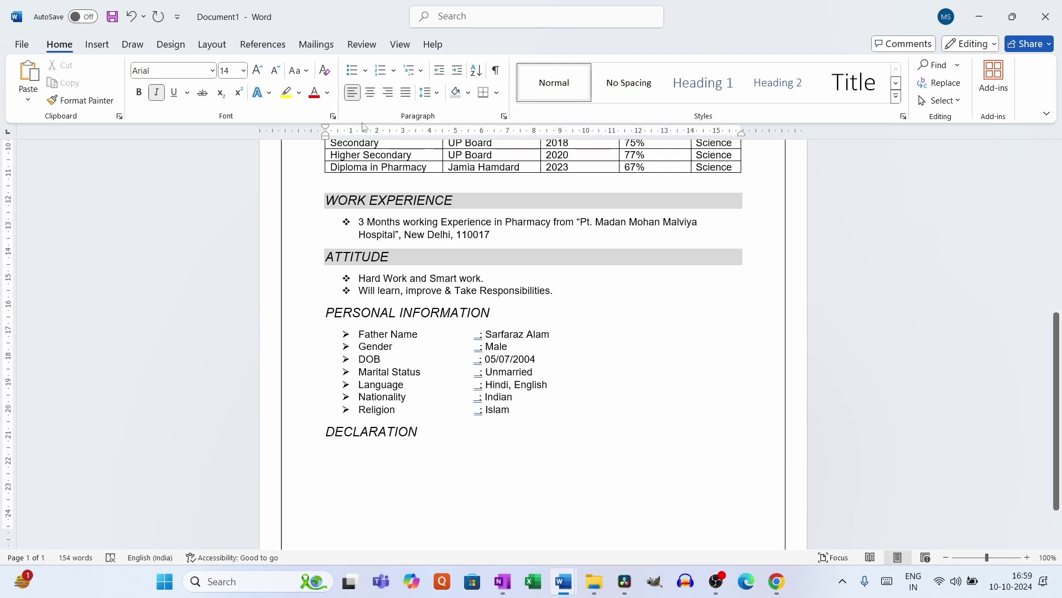
- Switch back to non-italic size 11 and type 'I' to begin the declaration
click(158, 92)
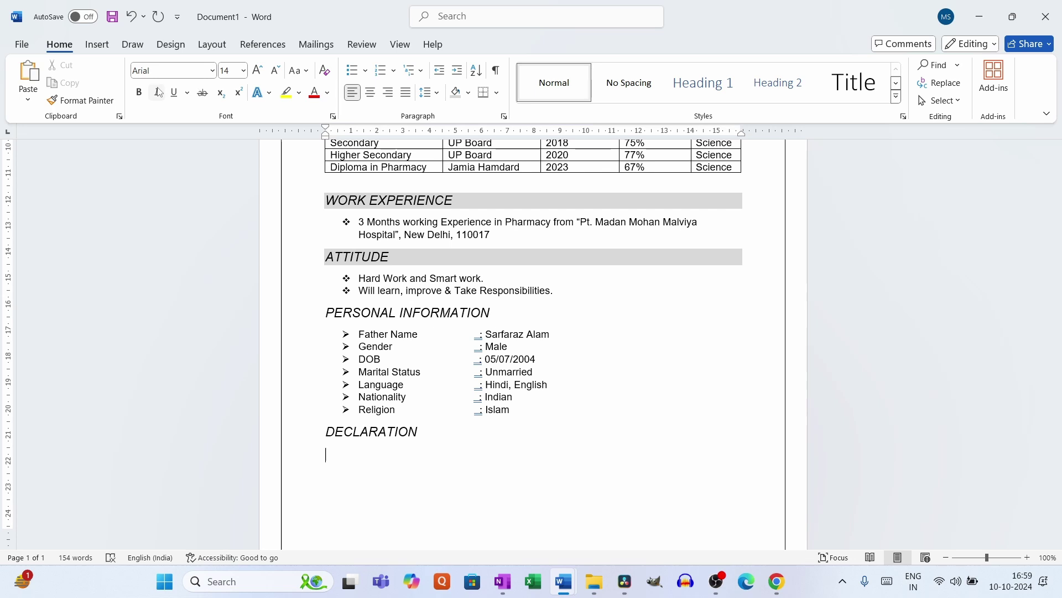
click(274, 71)
click(275, 72)
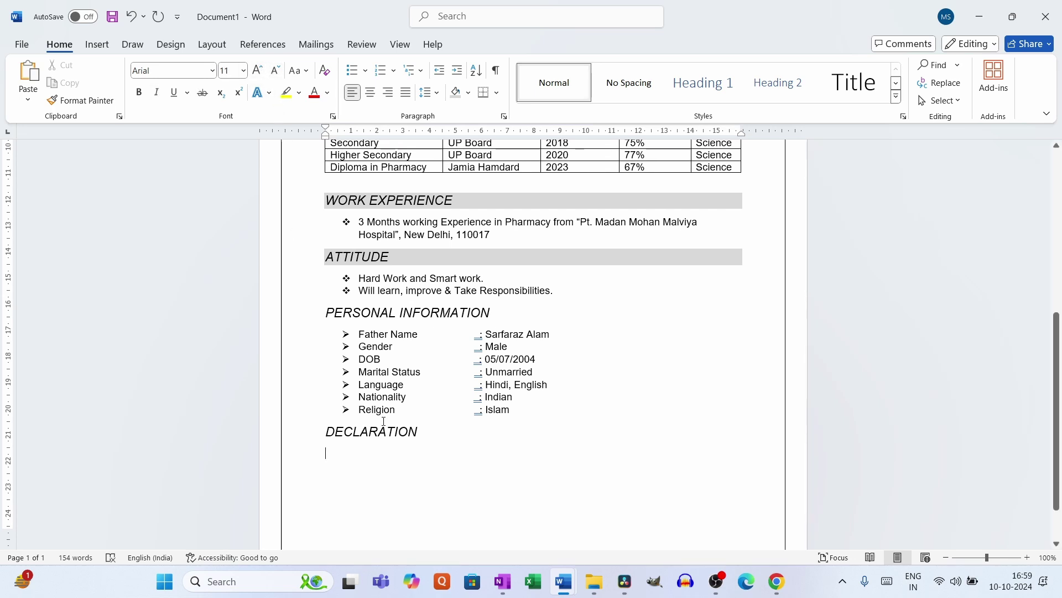
text(I)
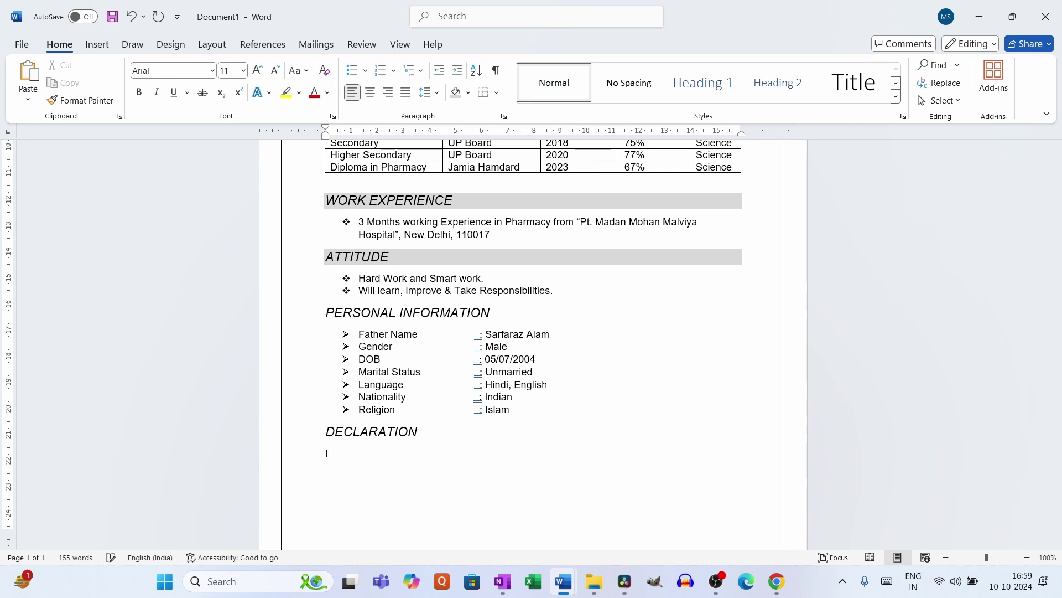
- Shade the PERSONAL INFORMATION heading grey to match the other headings
click(508, 316)
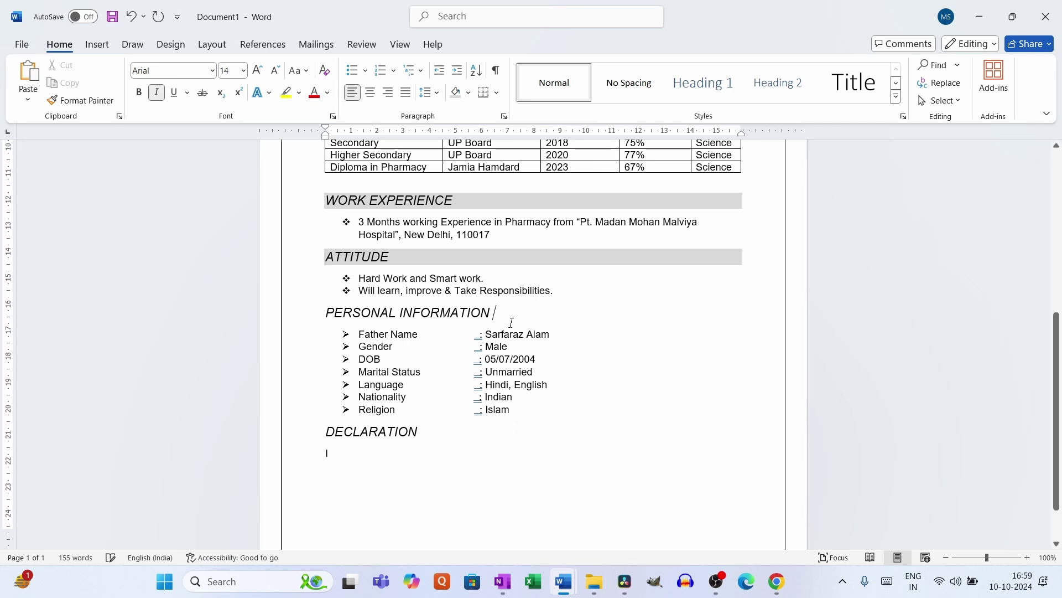
click(456, 93)
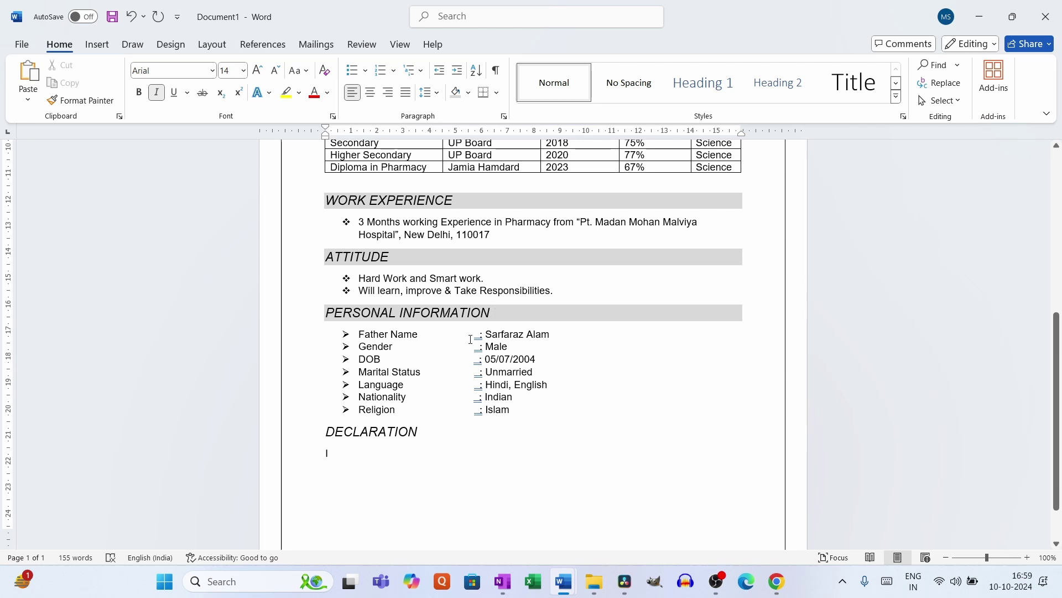
mouse_move(390, 333)
mouse_down()
mouse_move(484, 372)
mouse_move(480, 399)
mouse_up()
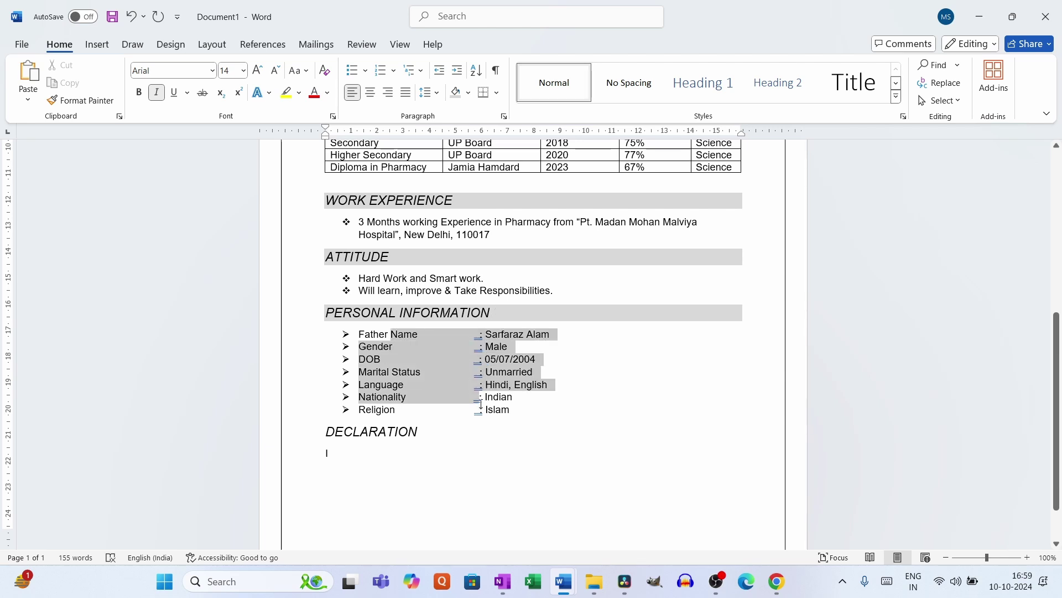
- Ignore the grammar flags on the Father Name and Gender colons
click(479, 338)
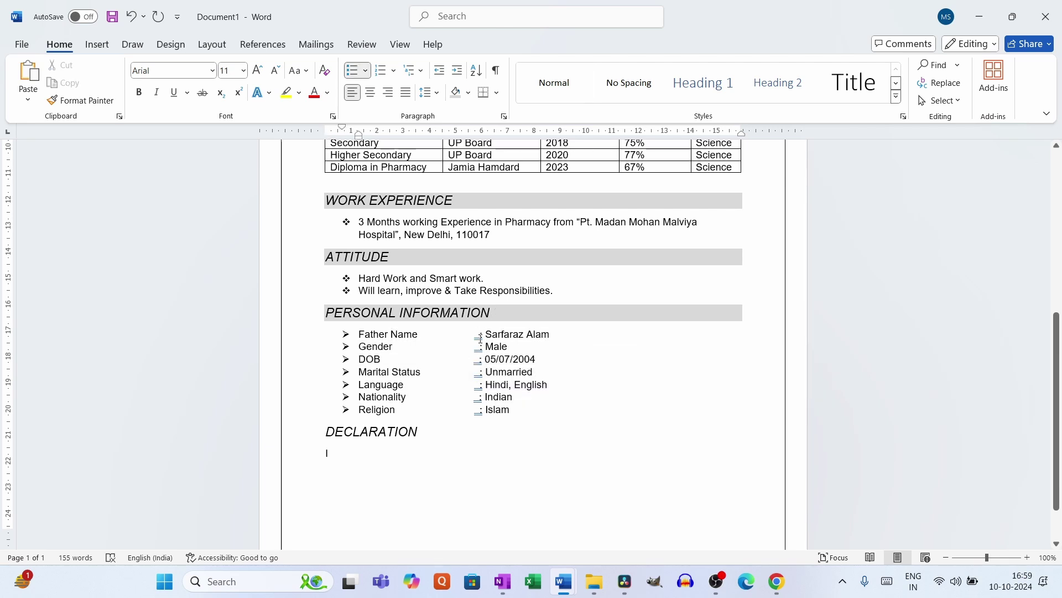
drag(480, 335, 365, 346)
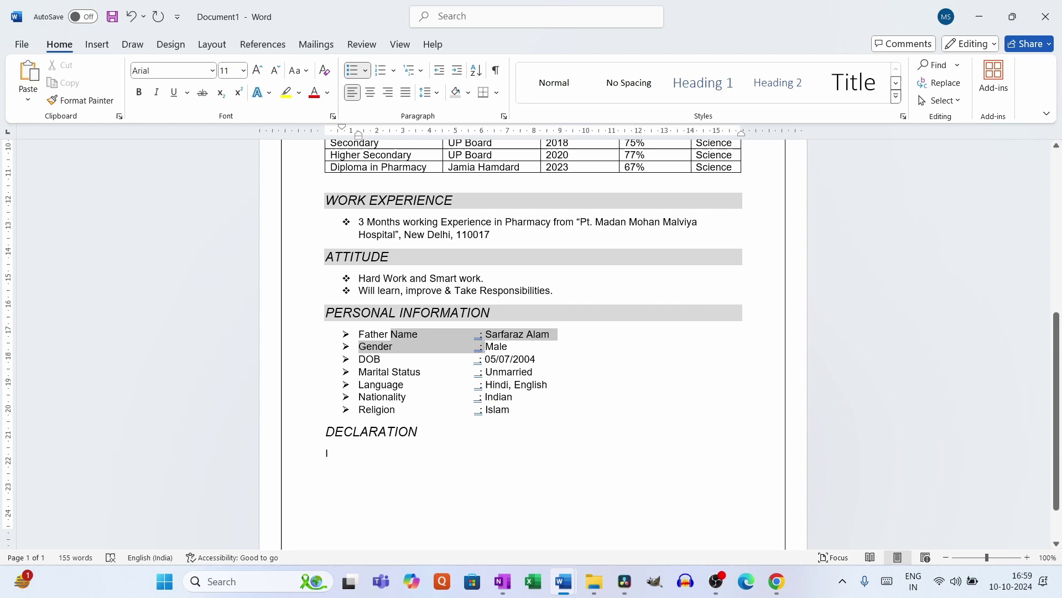
click(481, 335)
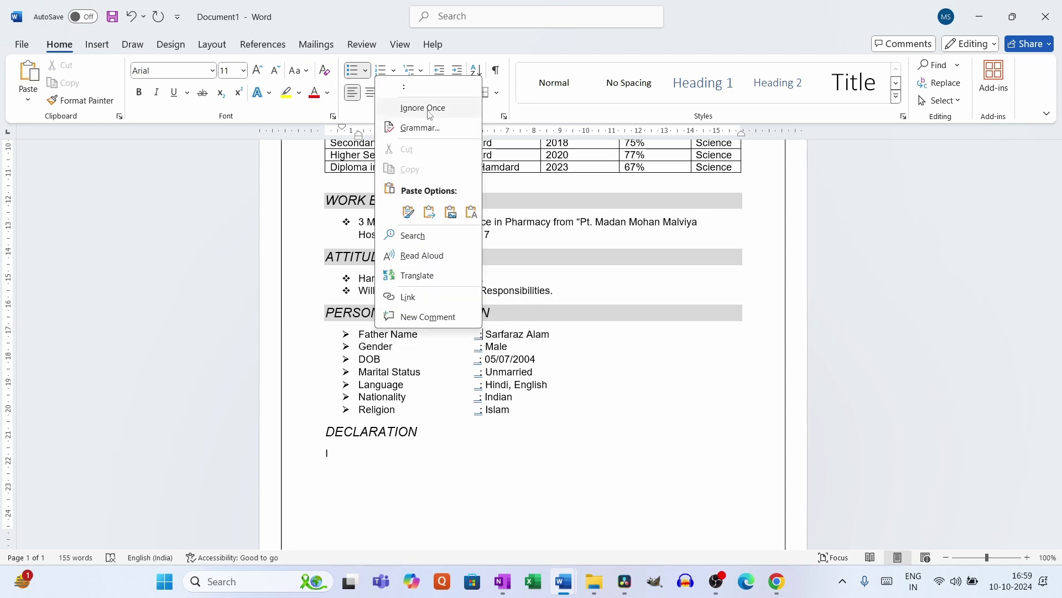
click(435, 108)
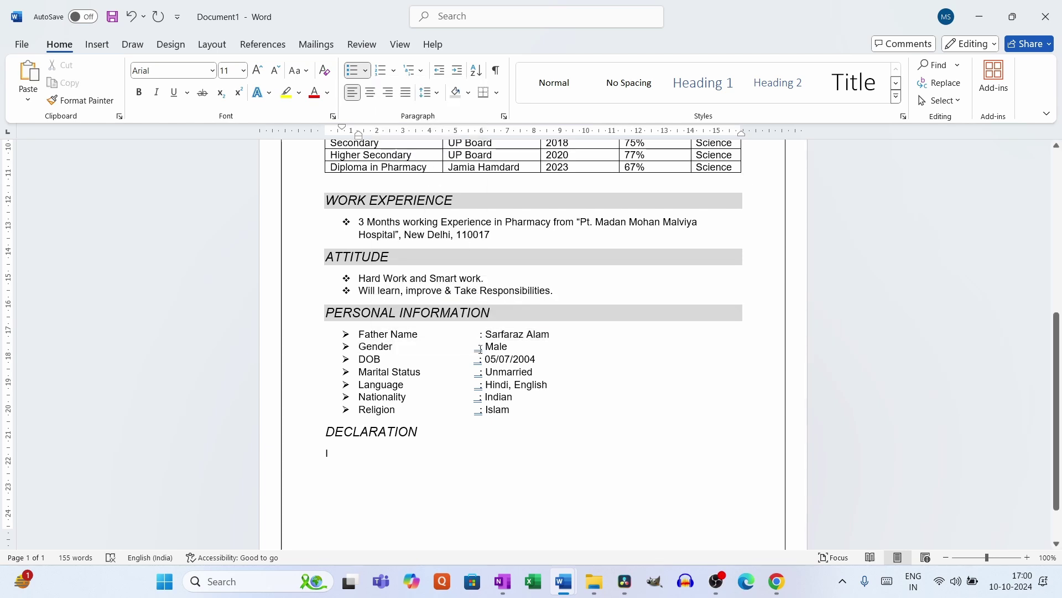
right_click(481, 353)
click(434, 115)
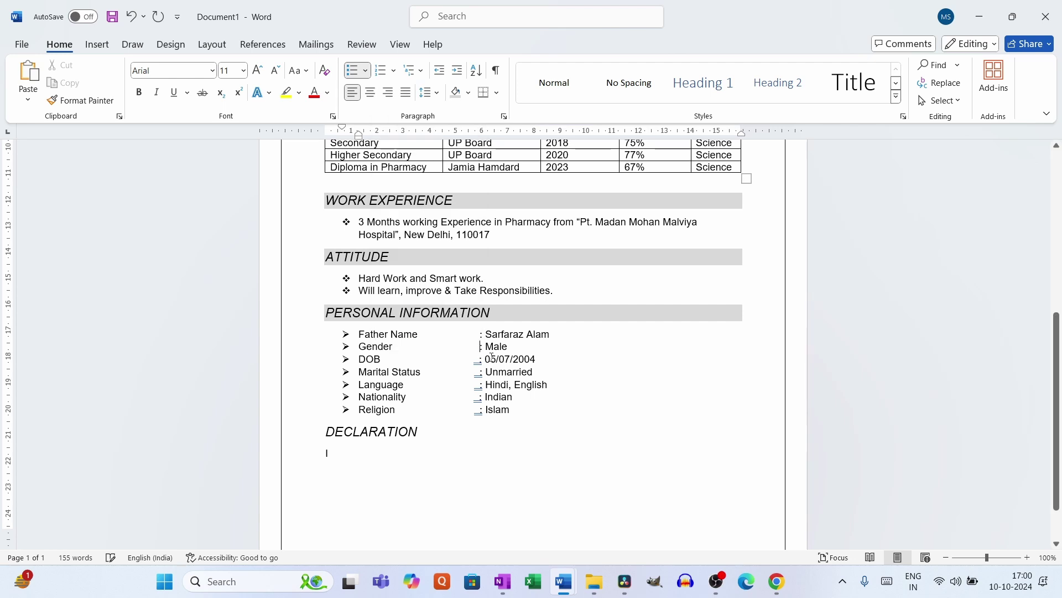
scroll(362, 415, down, 1)
click(363, 414)
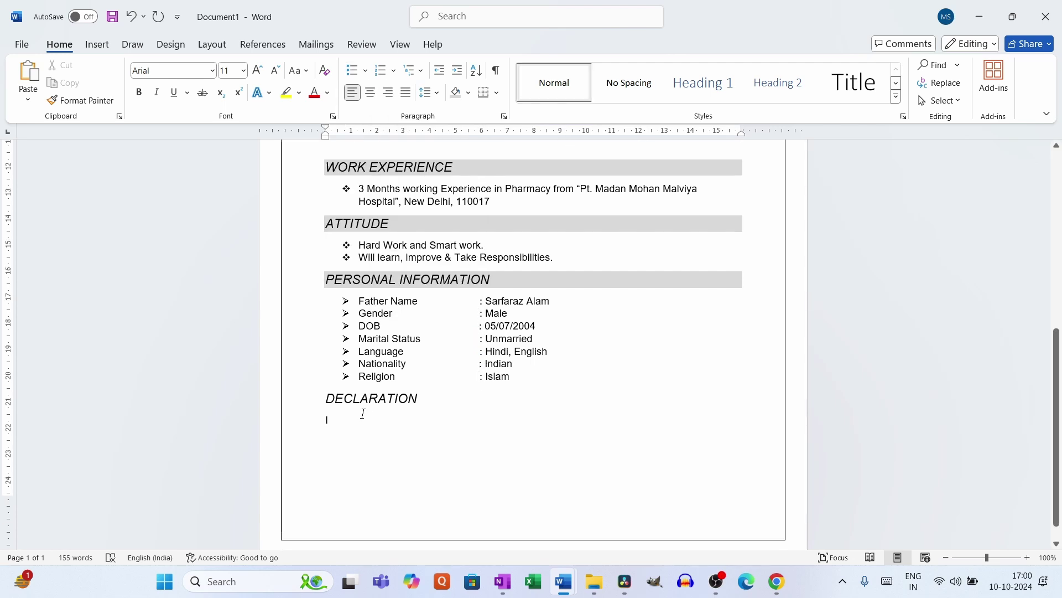
- Paste the rest of the declaration sentence and shade the DECLARATION heading grey
text(hereby declare that all the information provided here is true to the best of my knowledge)
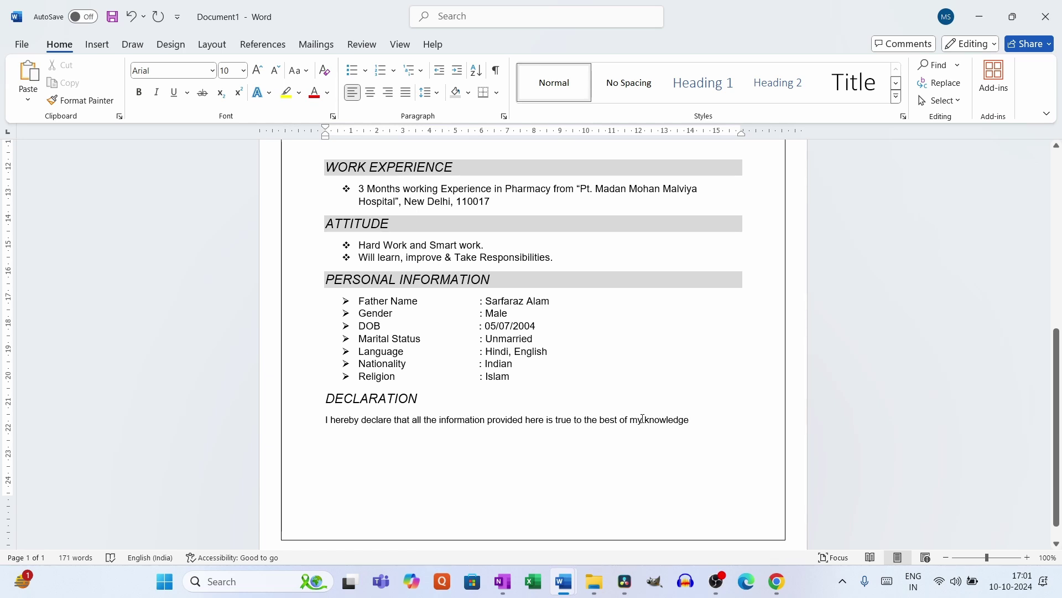
click(422, 398)
click(455, 93)
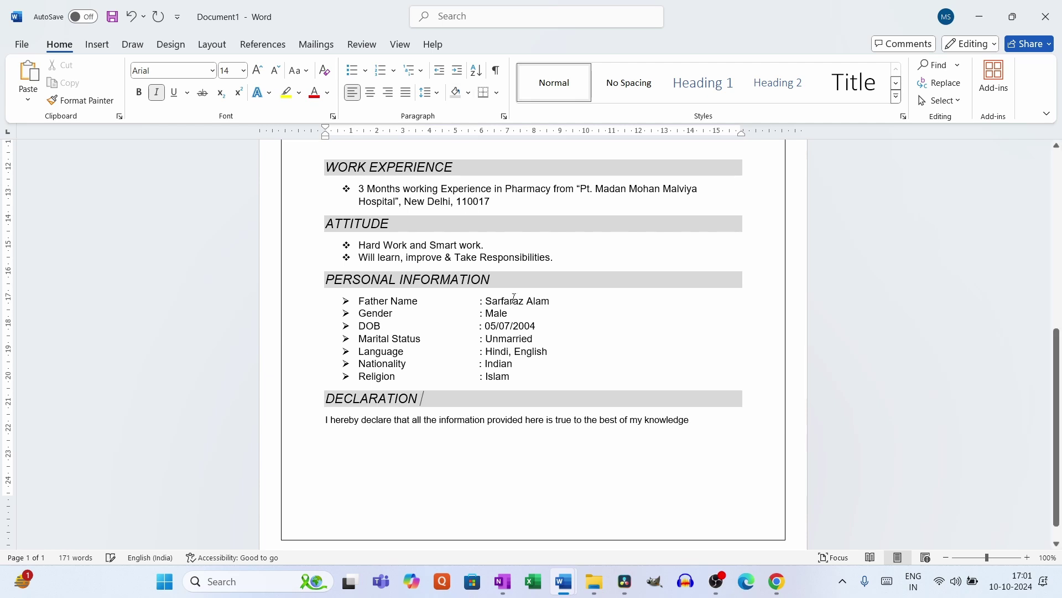
- Begin a bold Date line below the declaration sentence
click(494, 420)
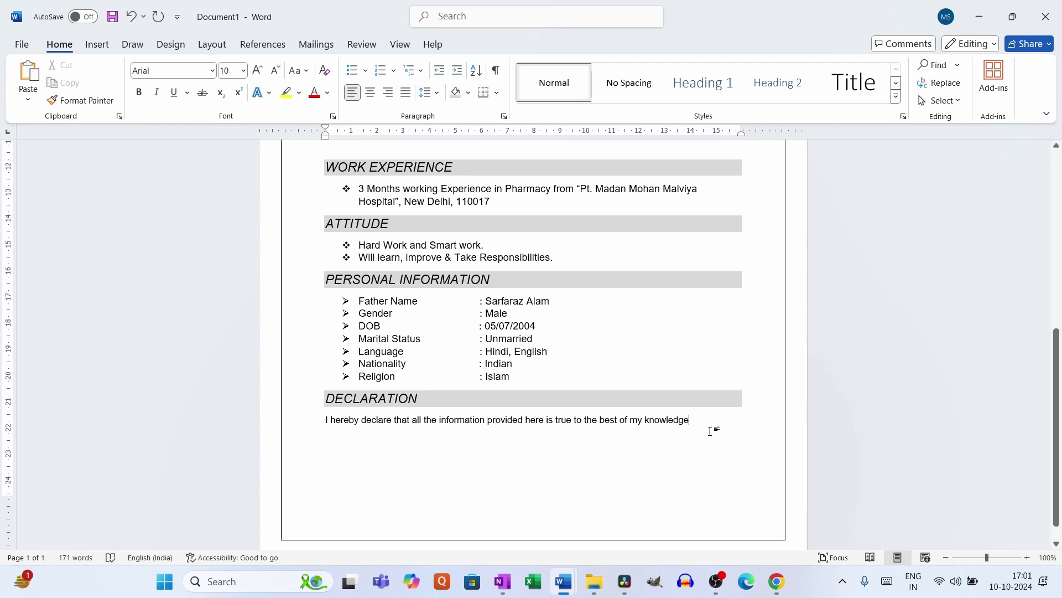
key(Return)
click(139, 92)
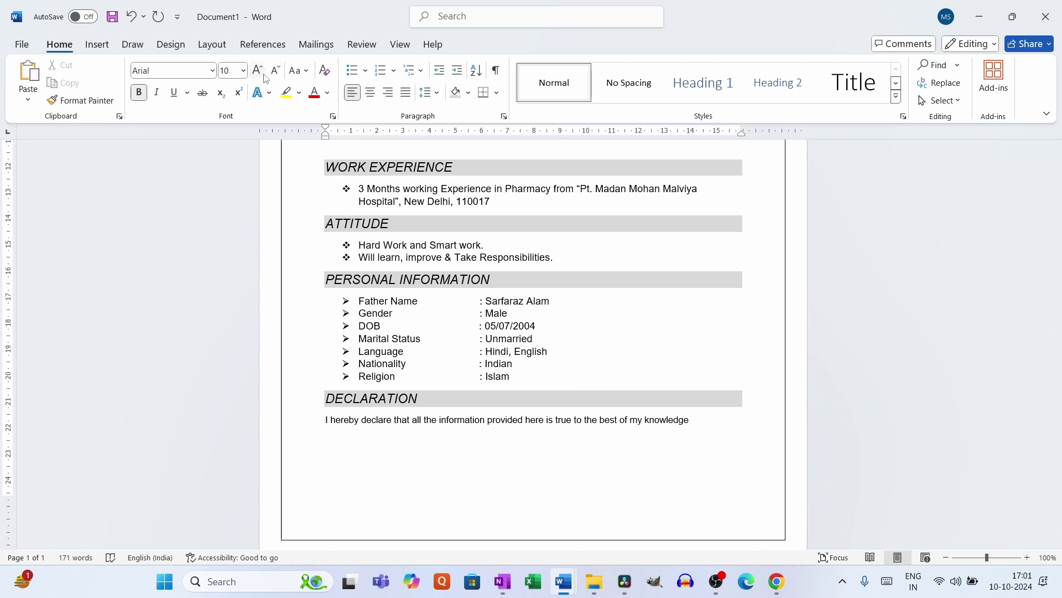
text(Da)
text(lace: Signature)
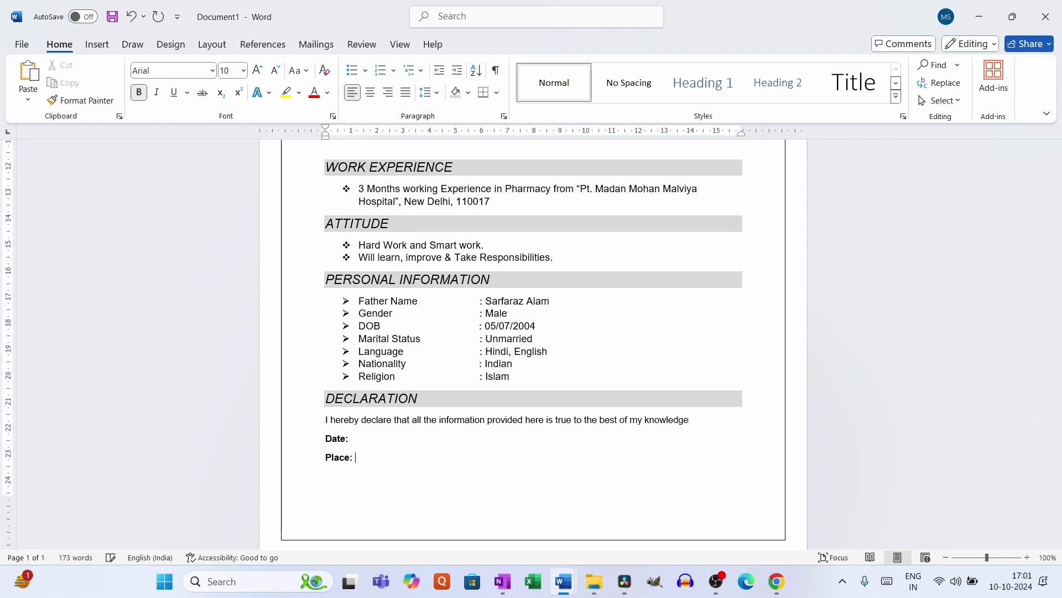
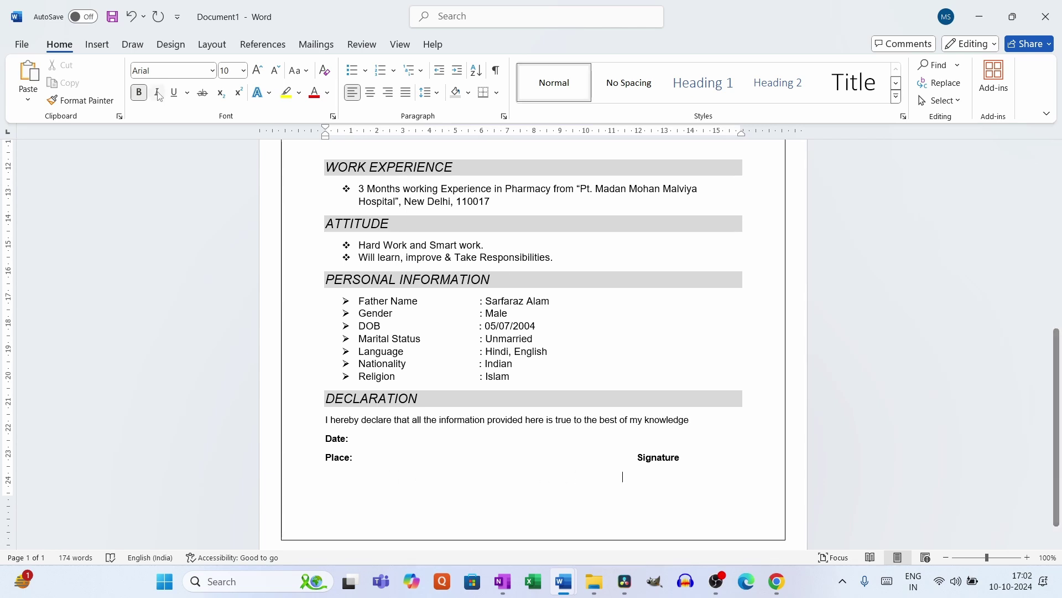
- Draw a straight horizontal Line shape beneath the Signature label in the Declaration section
click(98, 45)
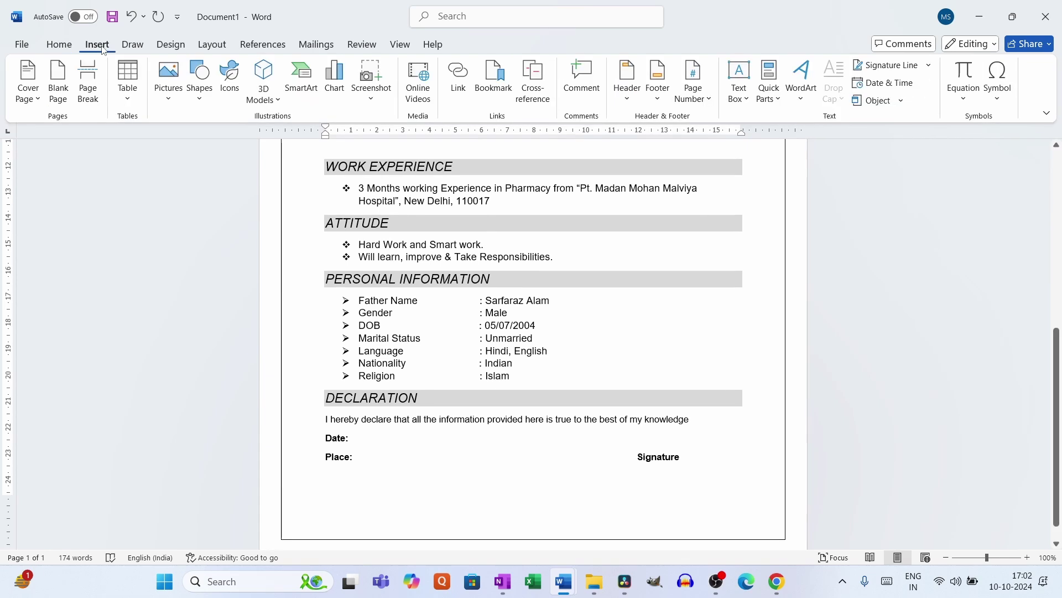
click(200, 98)
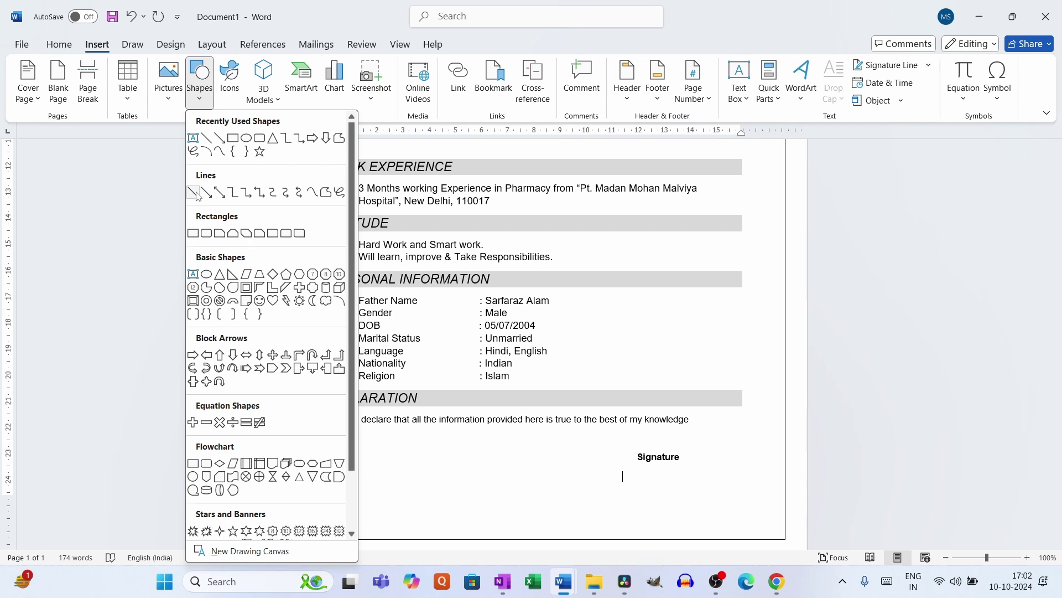
click(193, 194)
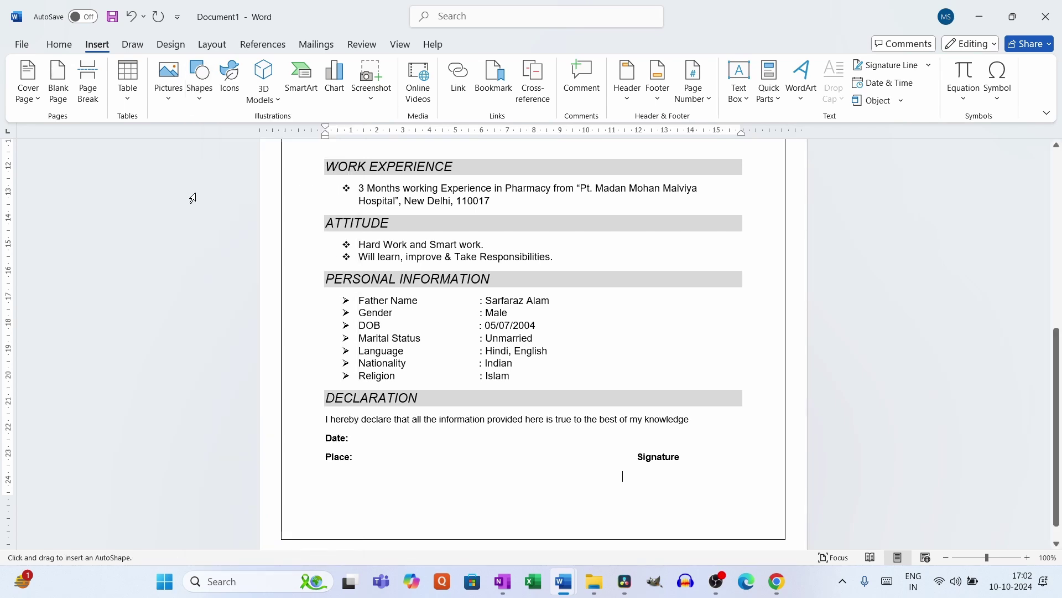
drag(625, 474, 698, 471)
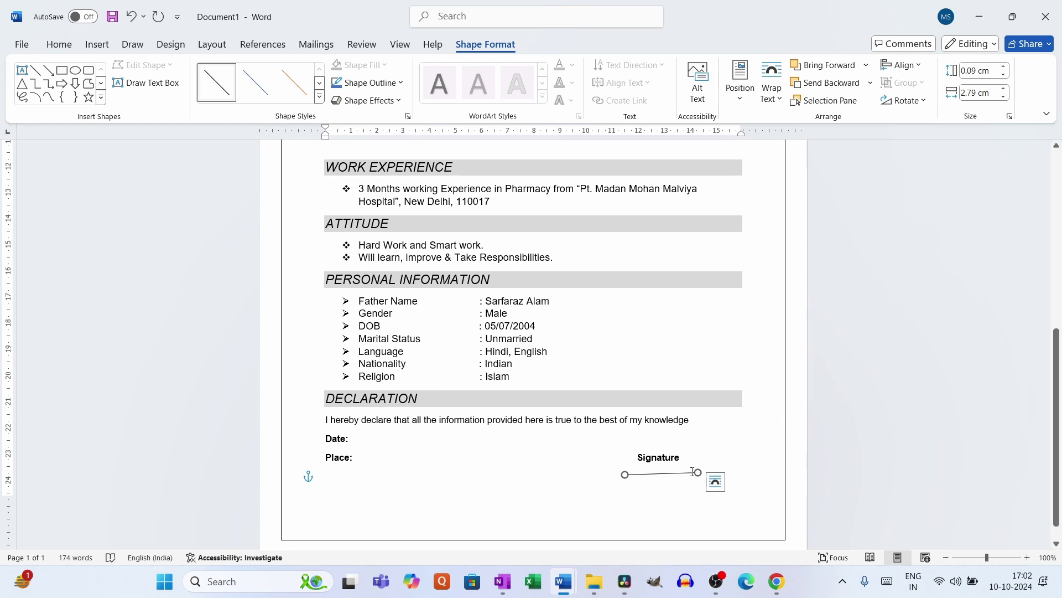
drag(698, 472, 699, 474)
- Deselect the line, zoom out to review the whole page, then zoom back to 80%
click(529, 460)
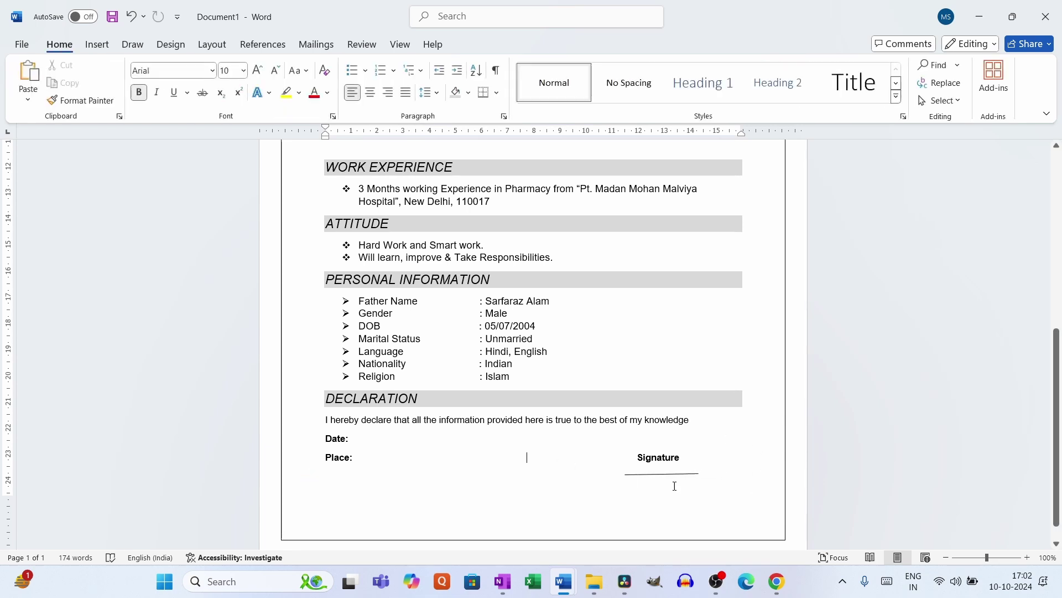
scroll(590, 462, up, 1)
scroll(592, 462, up, 4)
scroll(593, 462, up, 4)
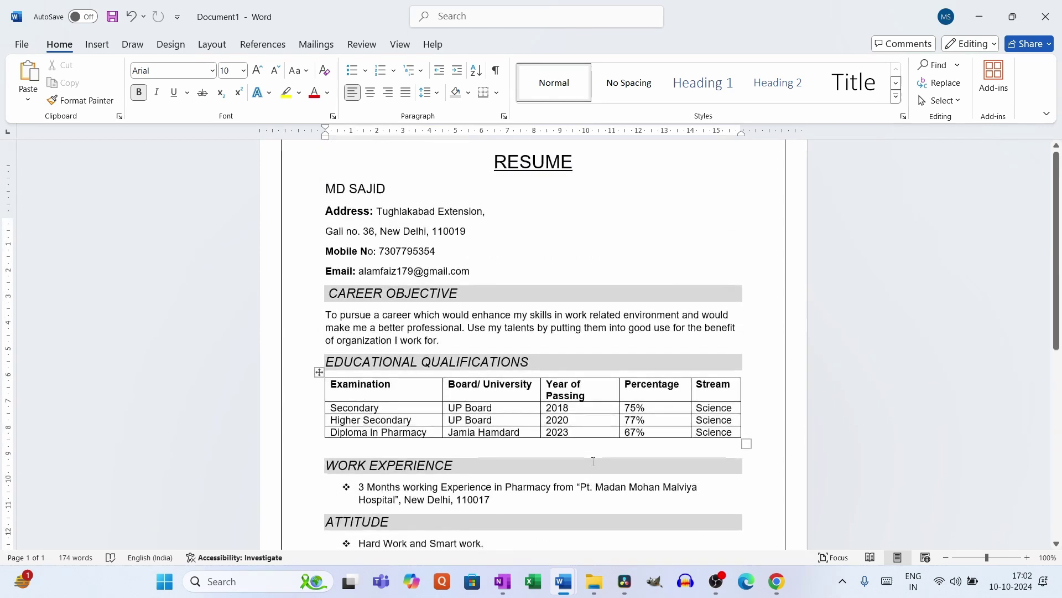
scroll(593, 462, up, 2)
scroll(593, 462, down, 3)
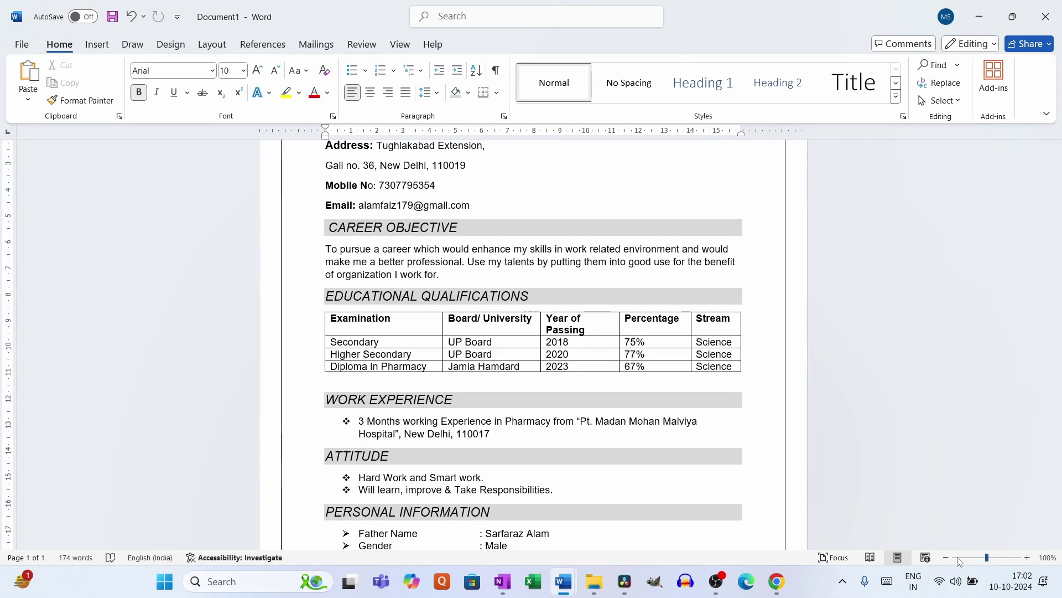
click(946, 558)
click(946, 557)
click(946, 558)
click(946, 557)
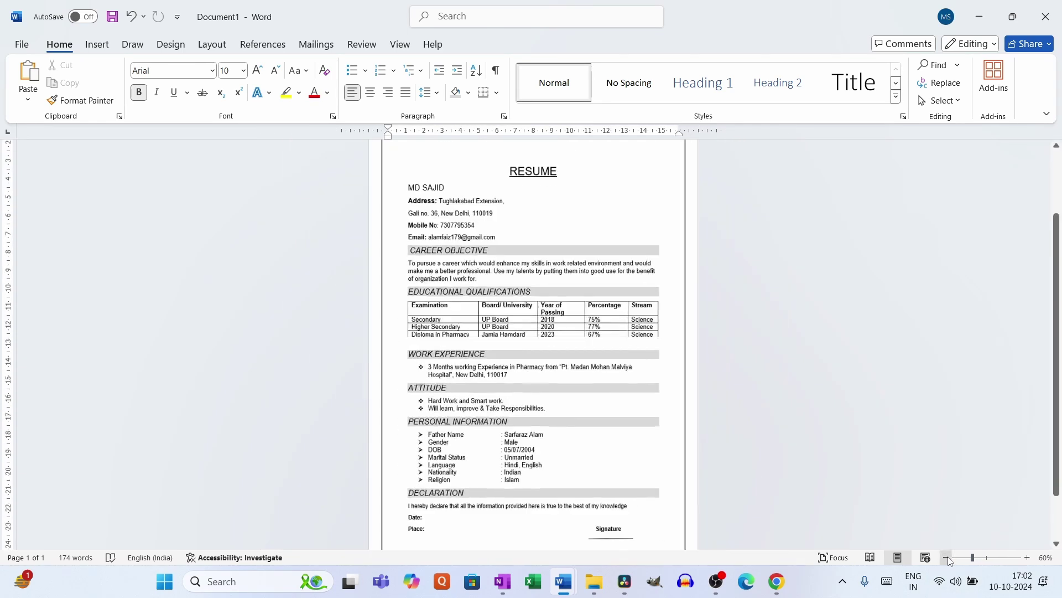
click(947, 558)
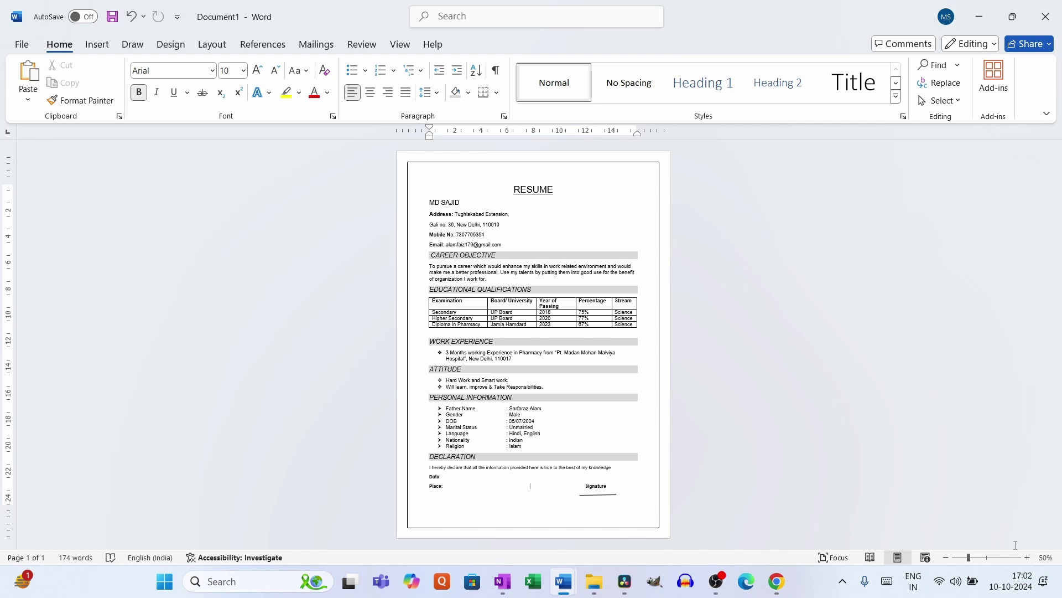
click(1028, 557)
click(1027, 557)
- Put the insertion point at the end of the second address line
scroll(635, 382, down, 1)
scroll(636, 382, down, 2)
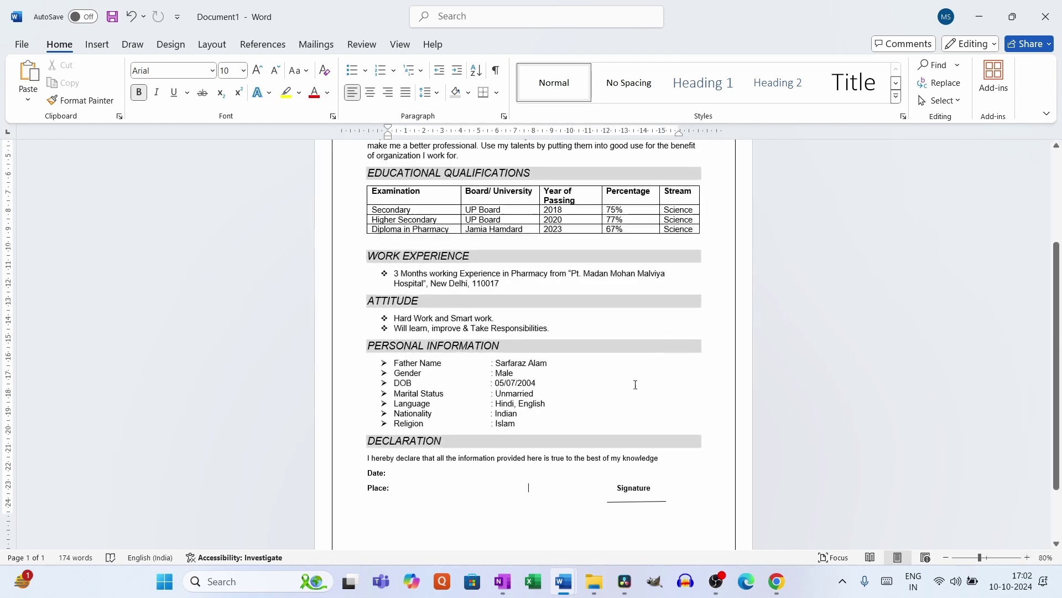
scroll(607, 372, up, 3)
ctrl+scroll(607, 375, up, 1)
scroll(607, 375, down, 1)
scroll(615, 310, up, 3)
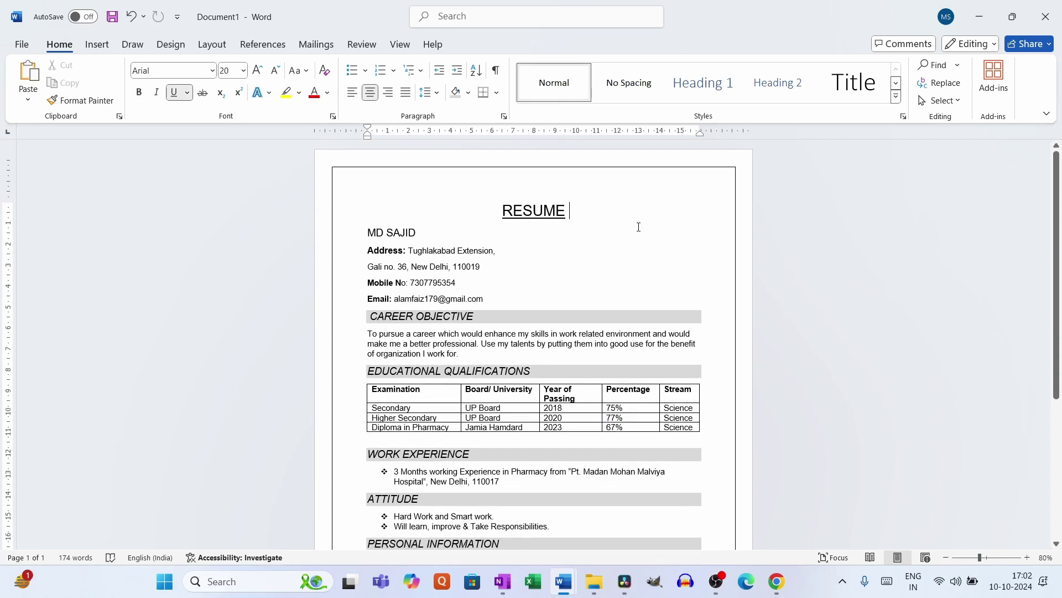
click(634, 270)
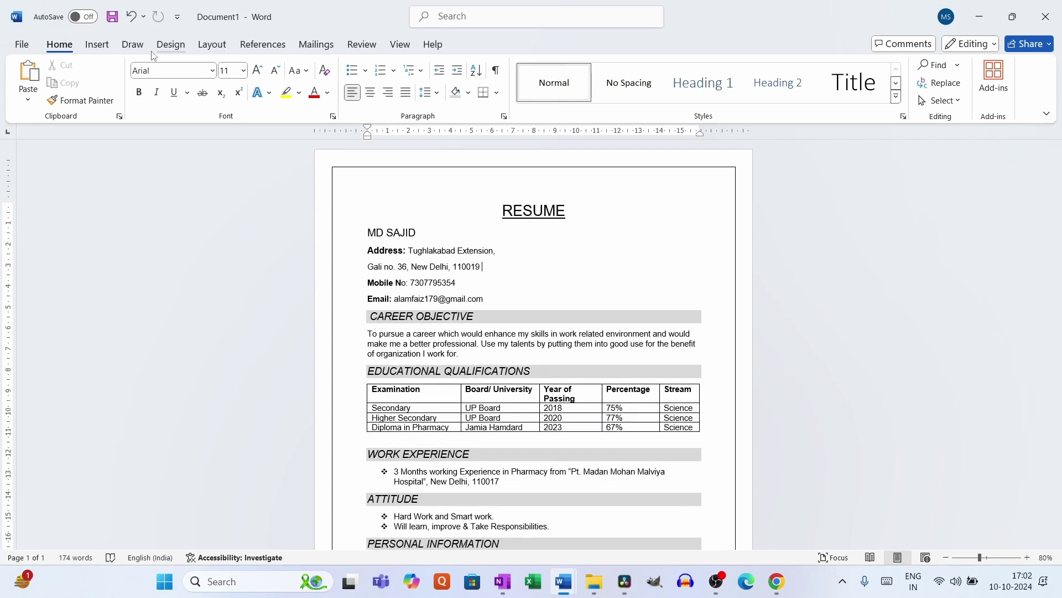
click(97, 44)
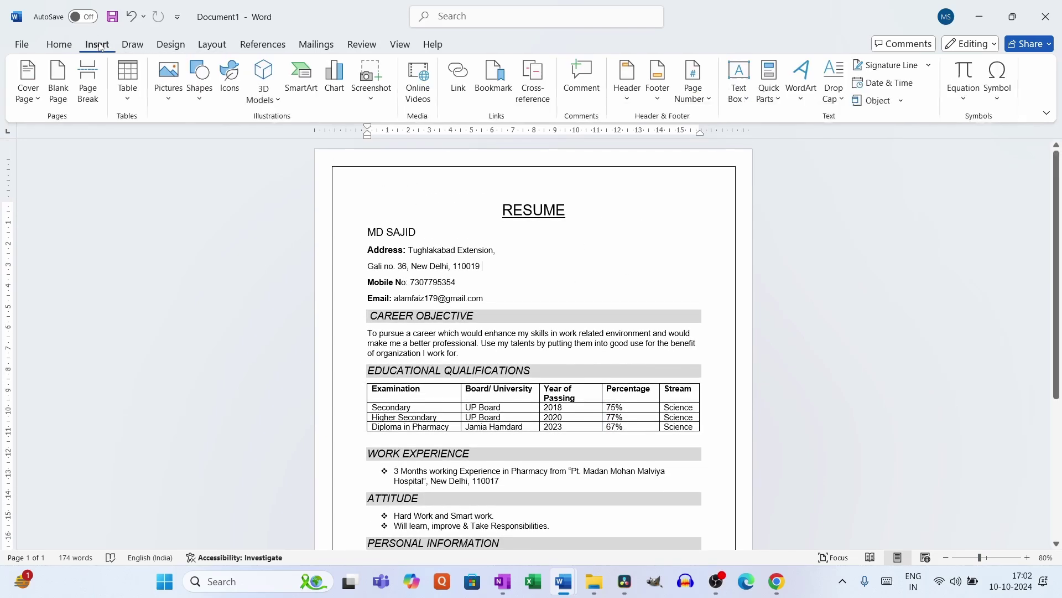
- Insert the passport photo from USB Drive (E:) > Photos via Pictures > This Device
click(173, 86)
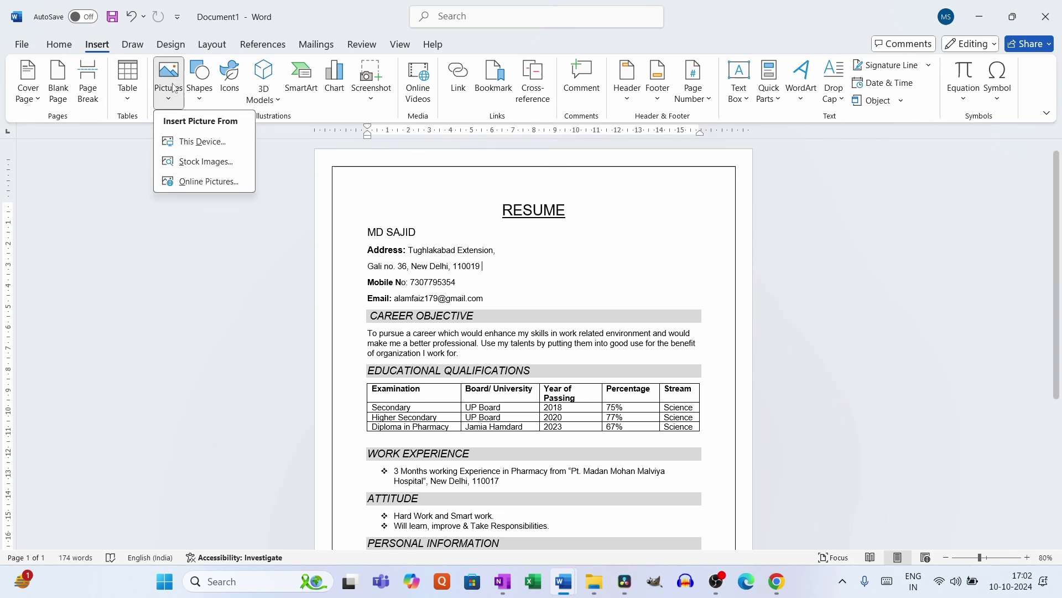
click(204, 145)
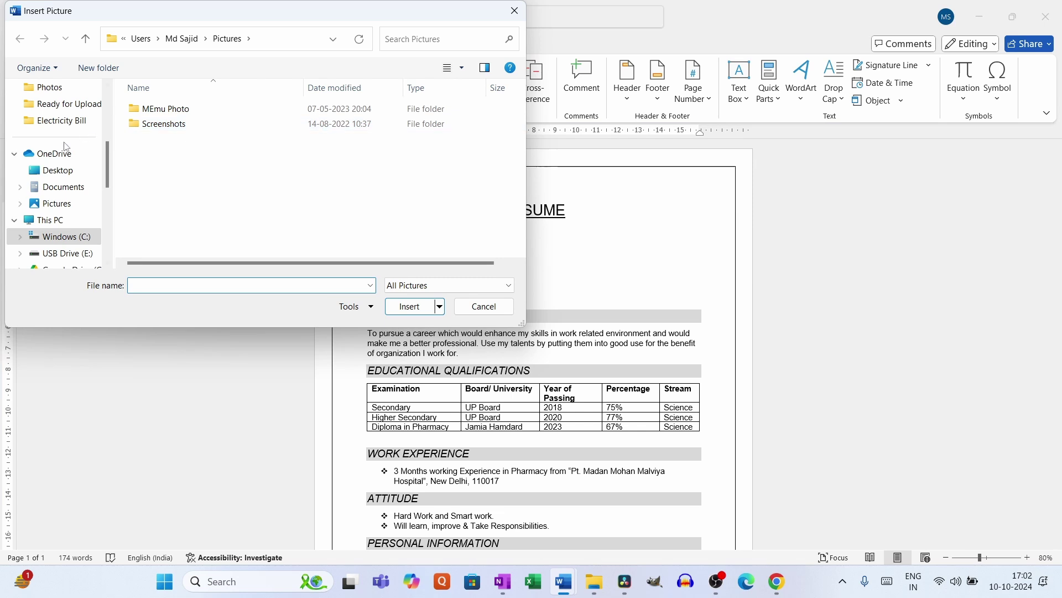
scroll(66, 146, up, 4)
click(42, 191)
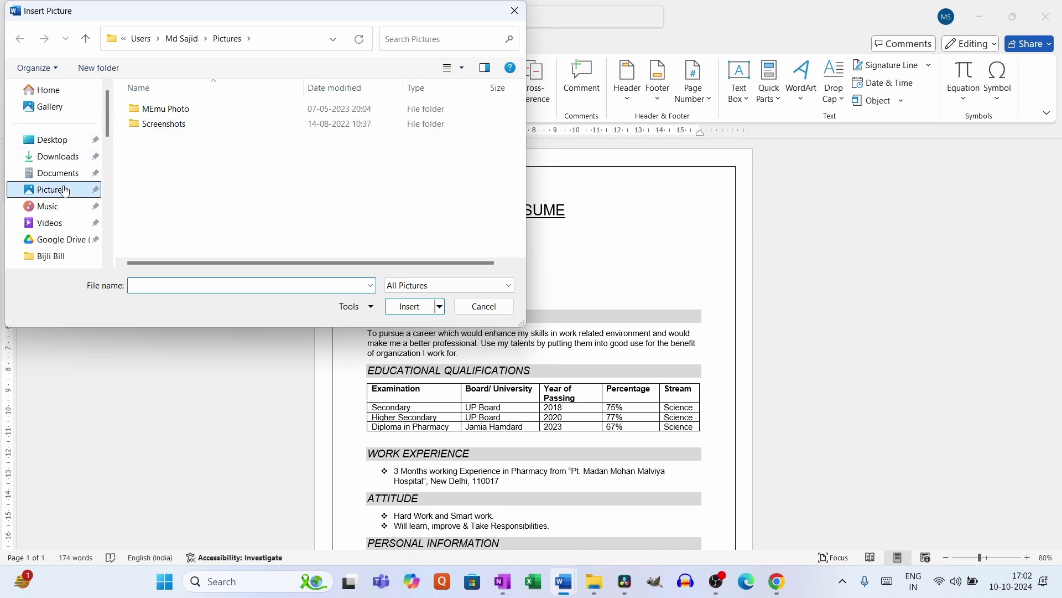
scroll(65, 192, down, 5)
scroll(65, 192, down, 1)
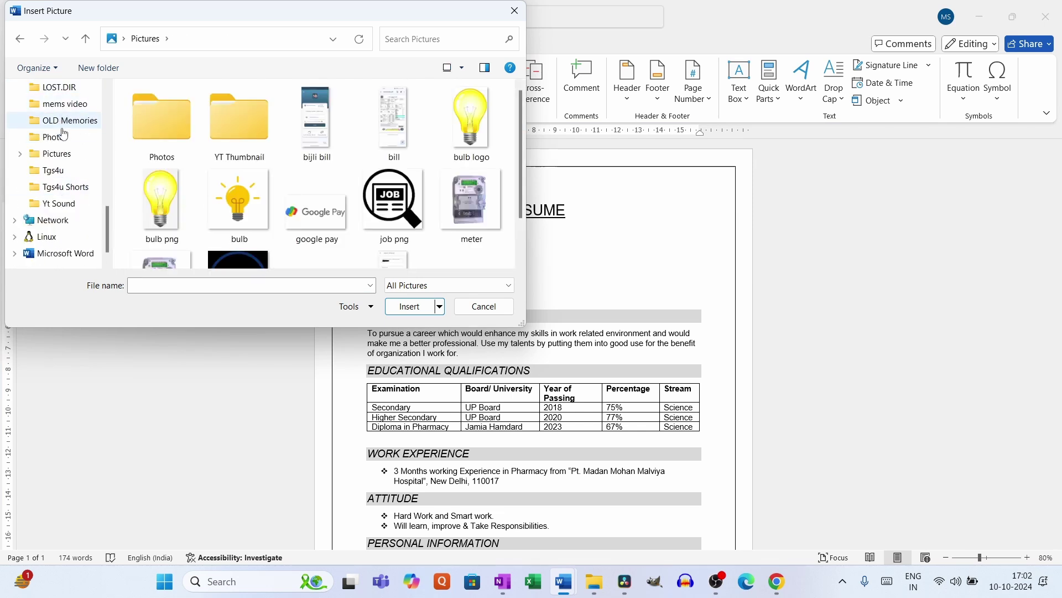
click(61, 137)
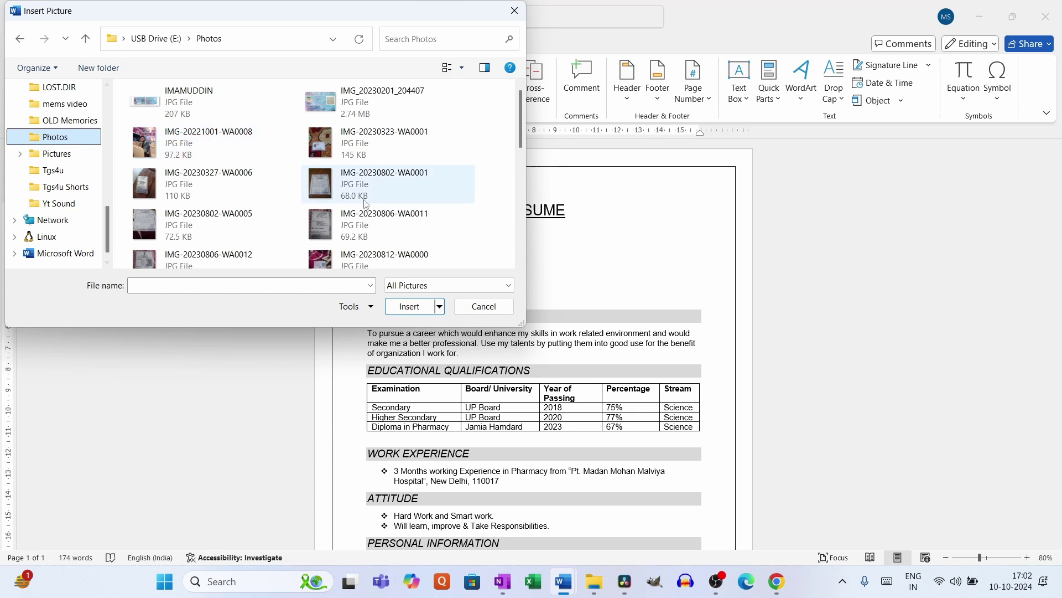
scroll(182, 158, down, 10)
click(202, 119)
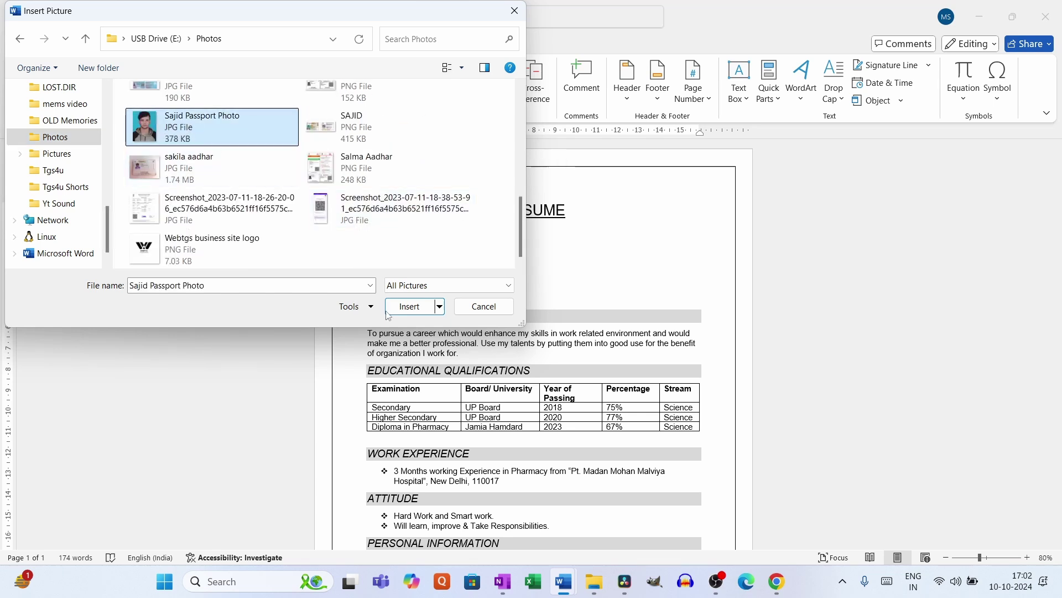
click(410, 306)
scroll(626, 304, down, 3)
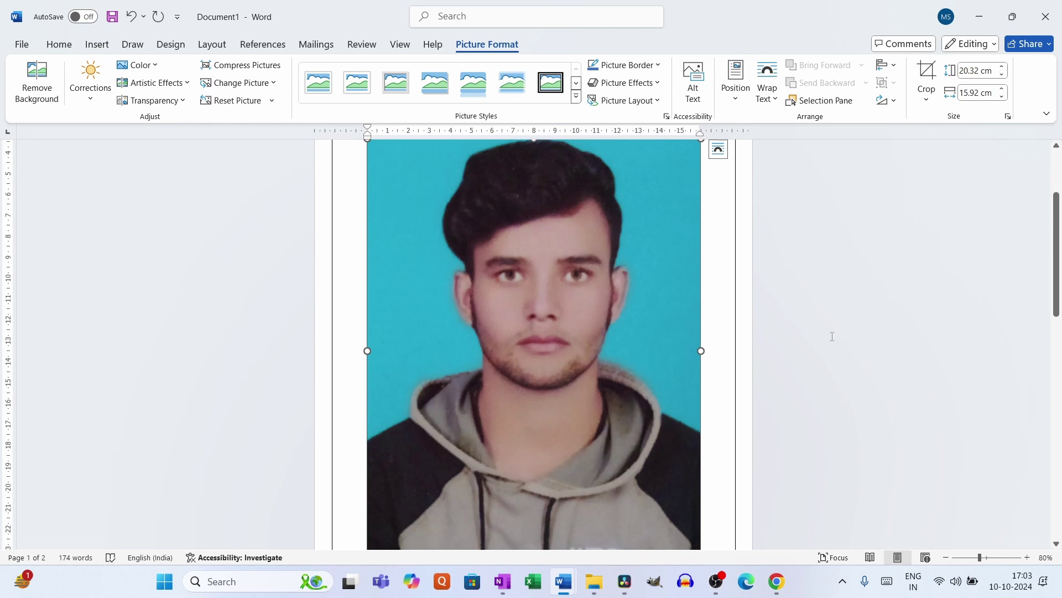
- Set the photo's wrapping to In Front of Text and shrink it from a corner
click(769, 90)
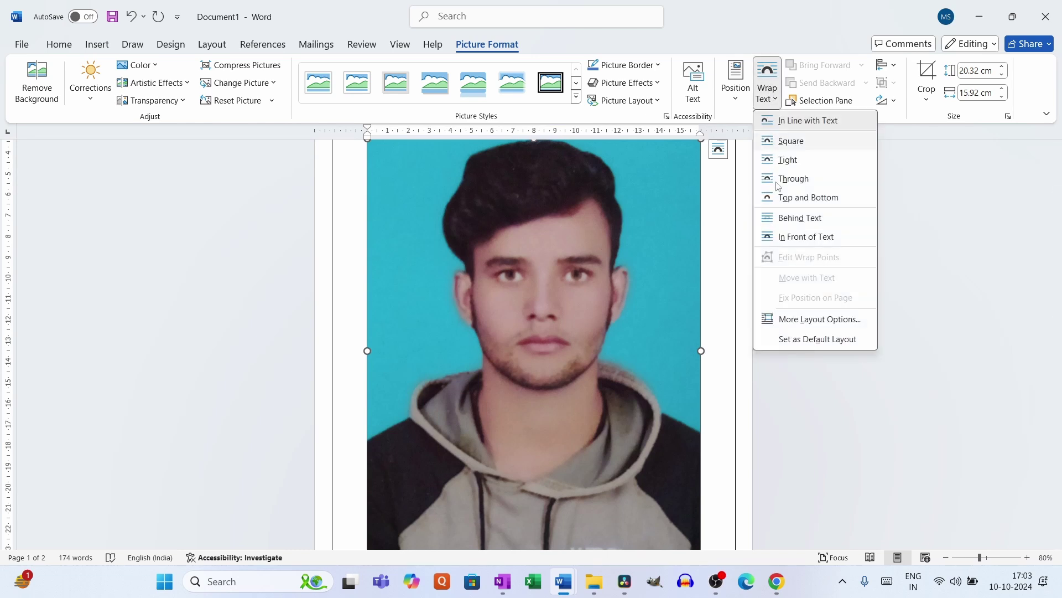
click(820, 237)
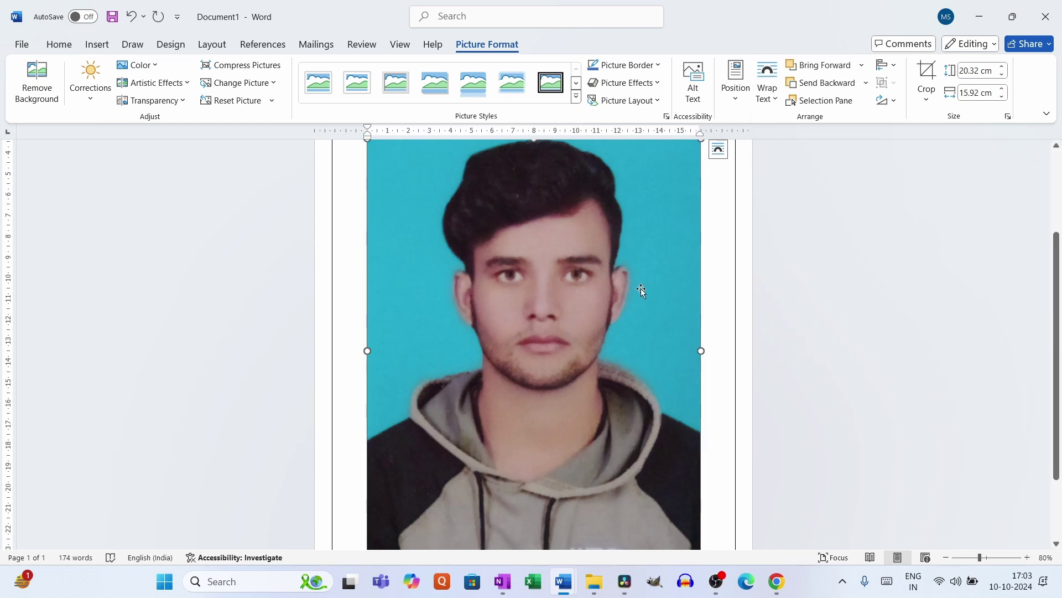
scroll(641, 289, down, 3)
scroll(754, 481, down, 2)
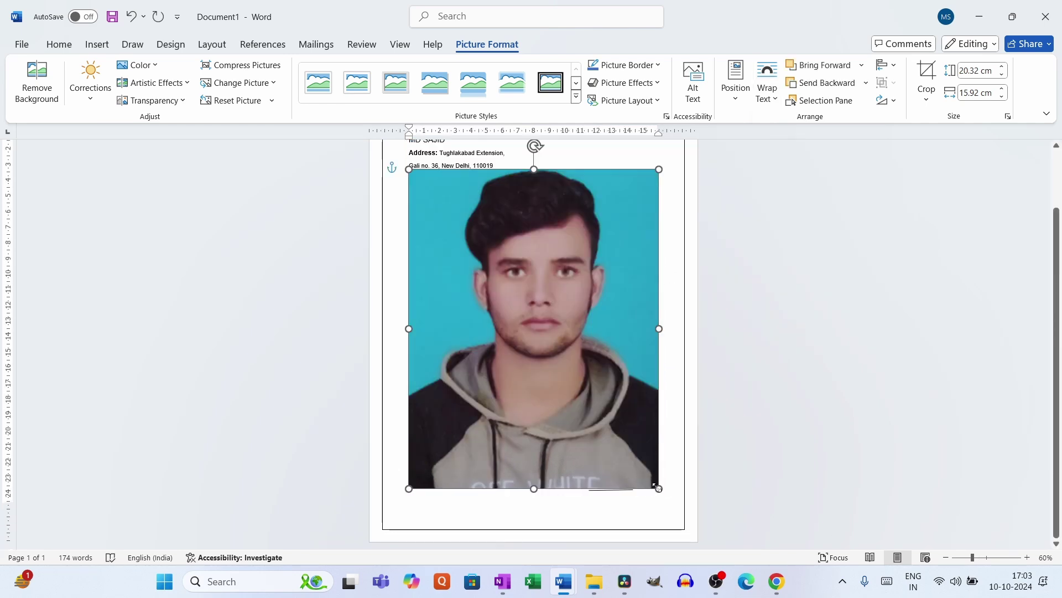
mouse_move(659, 486)
mouse_down()
mouse_move(590, 332)
mouse_move(529, 322)
mouse_up()
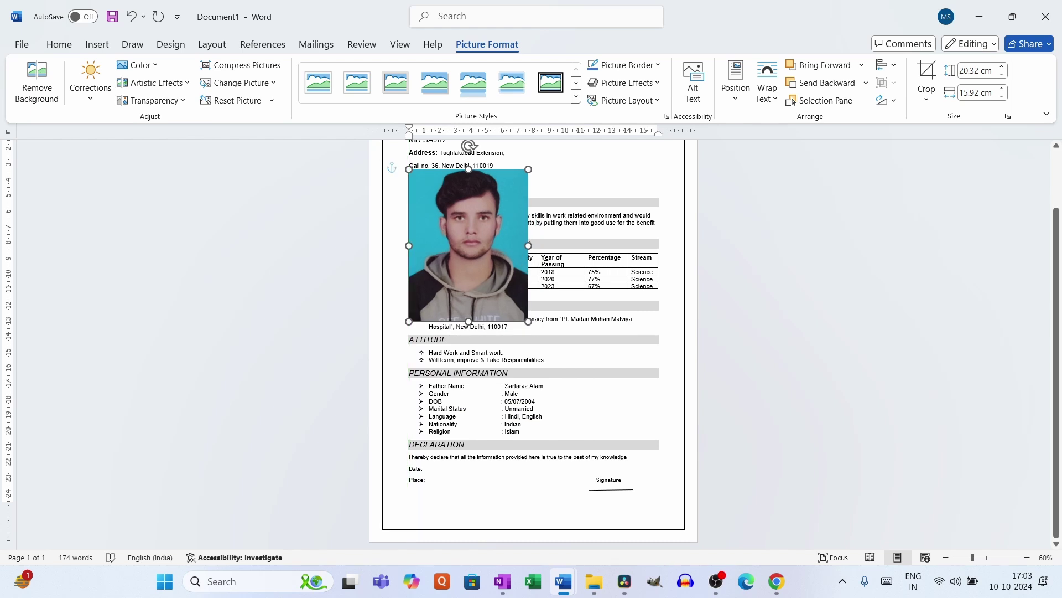
- Move the photo to the top right beside the RESUME title, sized about 3.64 × 2.85 cm
scroll(477, 292, up, 2)
drag(477, 292, 659, 253)
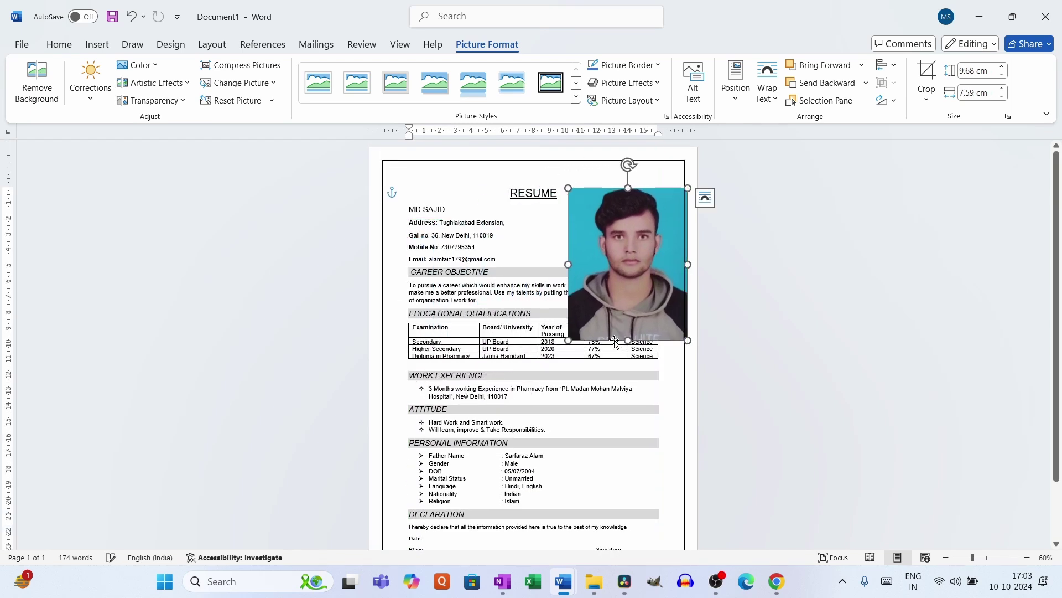
scroll(659, 253, up, 4)
mouse_move(636, 346)
mouse_down()
mouse_move(653, 302)
mouse_move(660, 317)
mouse_up()
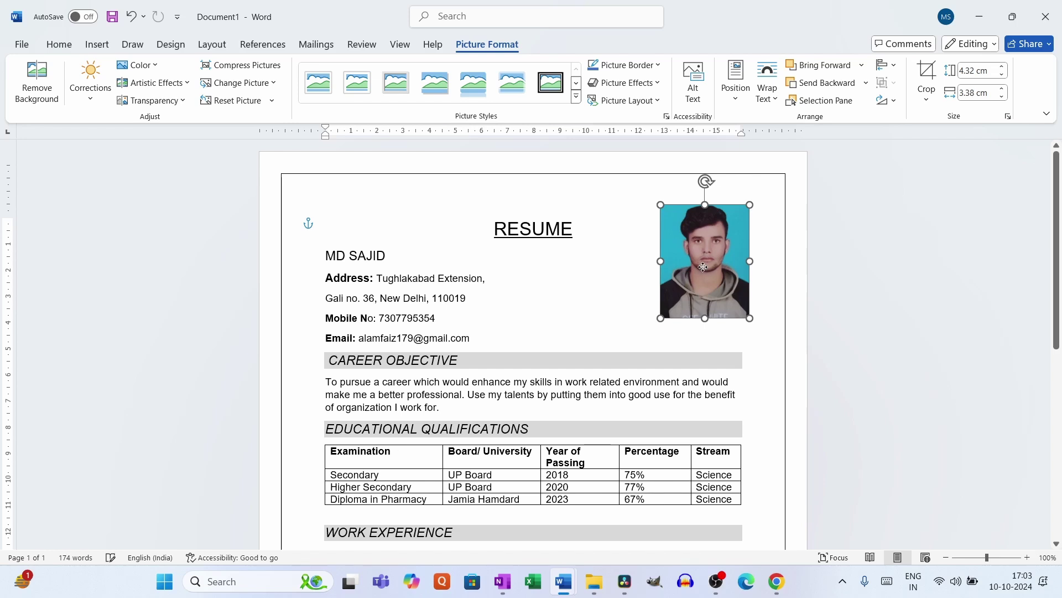
drag(708, 265, 705, 279)
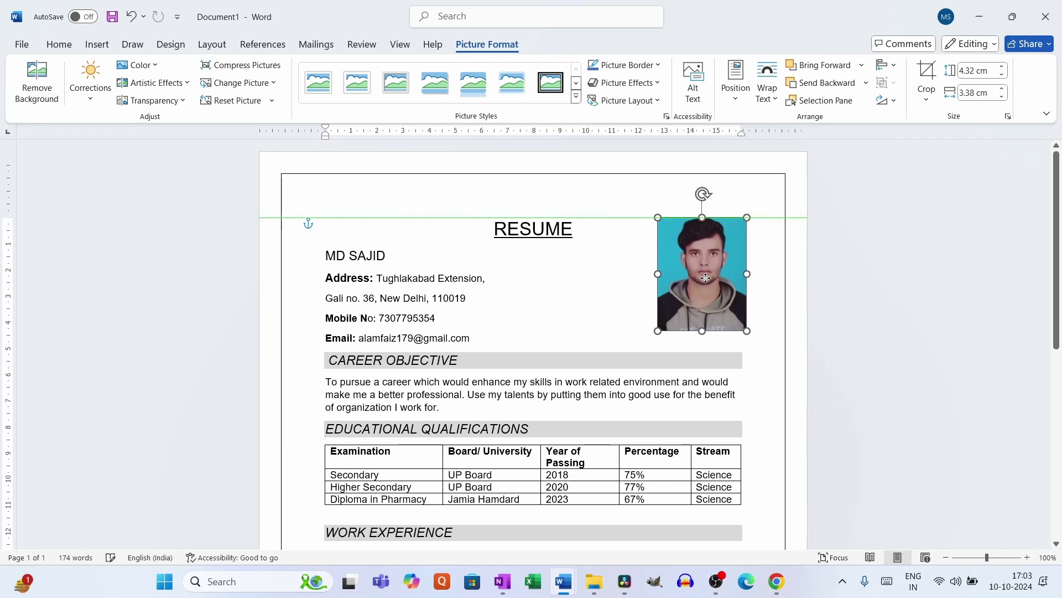
mouse_move(705, 278)
mouse_down()
mouse_move(723, 279)
mouse_move(703, 278)
mouse_up()
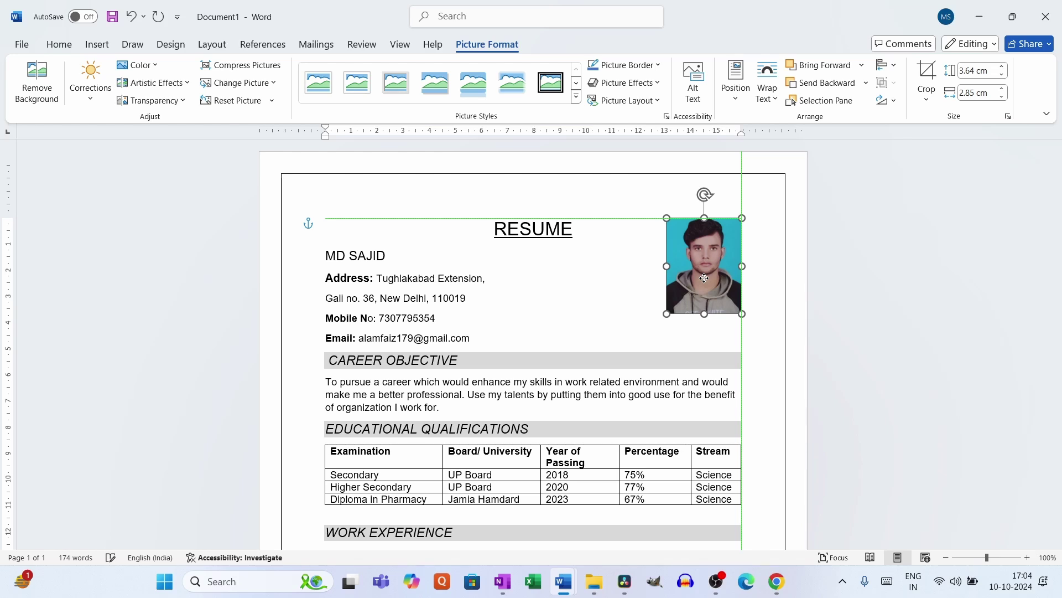
drag(704, 278, 704, 278)
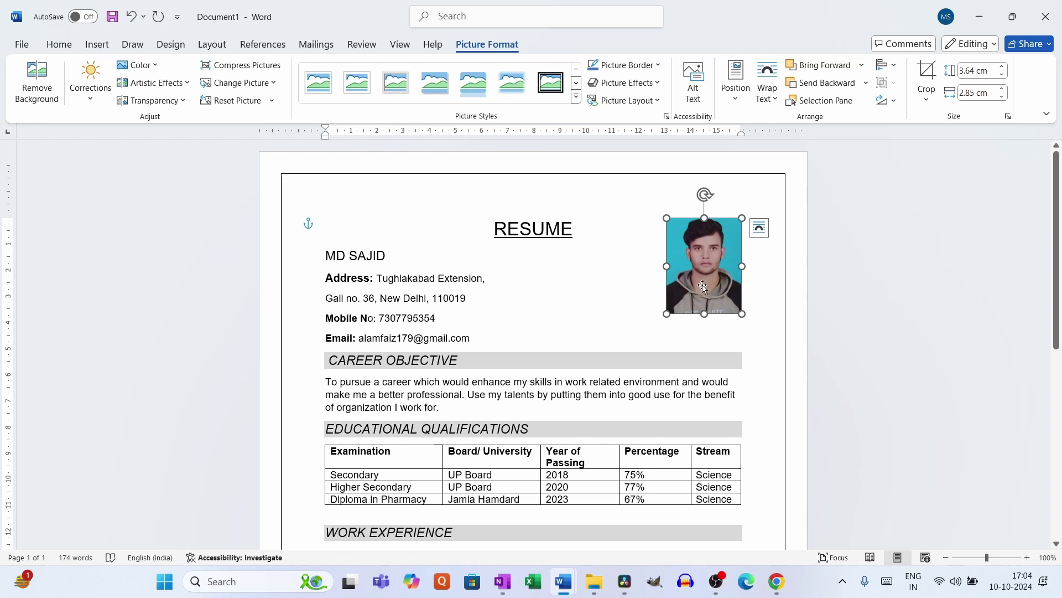
click(621, 302)
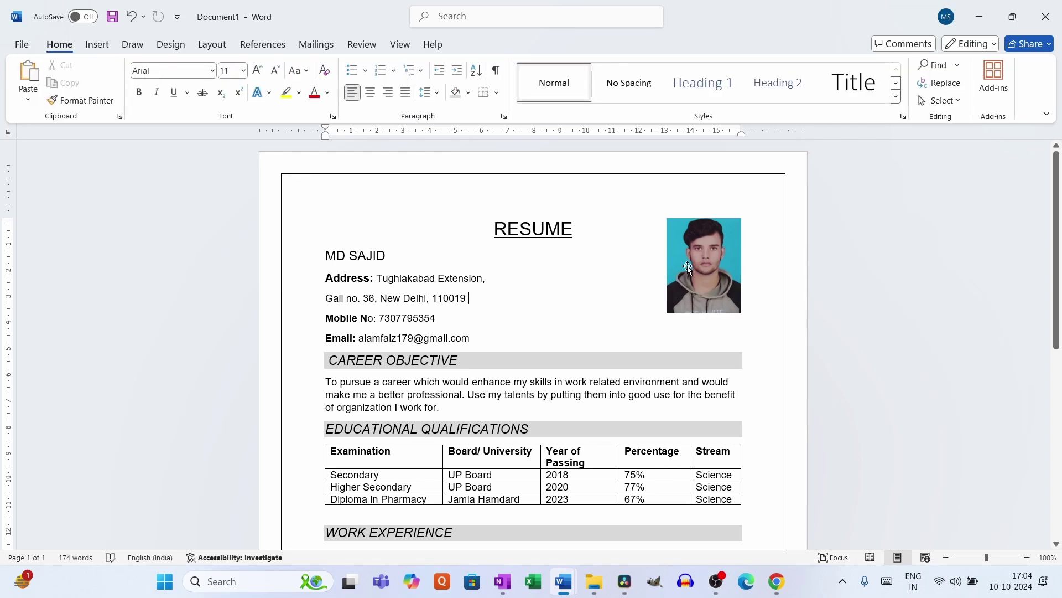
- Shrink the photo slightly by dragging a corner handle inward, then check the page
click(703, 265)
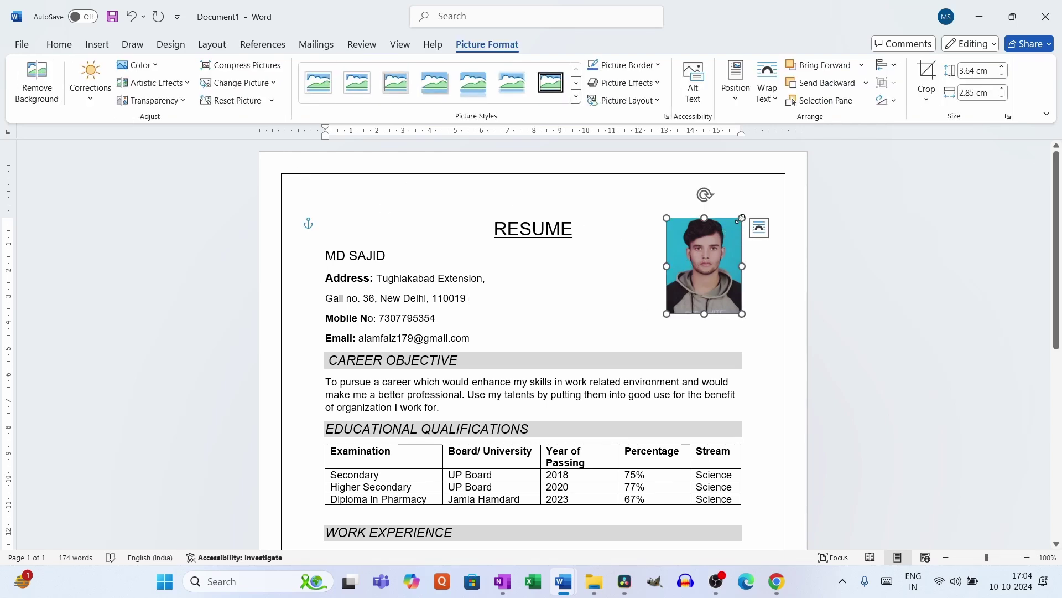
drag(742, 218, 736, 226)
click(960, 287)
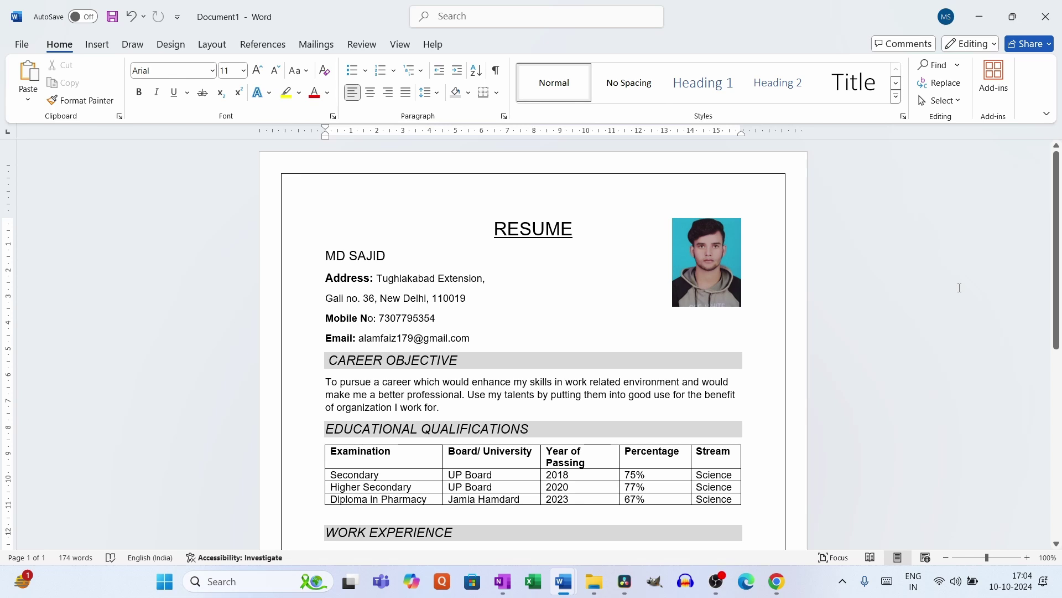
scroll(960, 288, down, 1)
scroll(960, 288, down, 3)
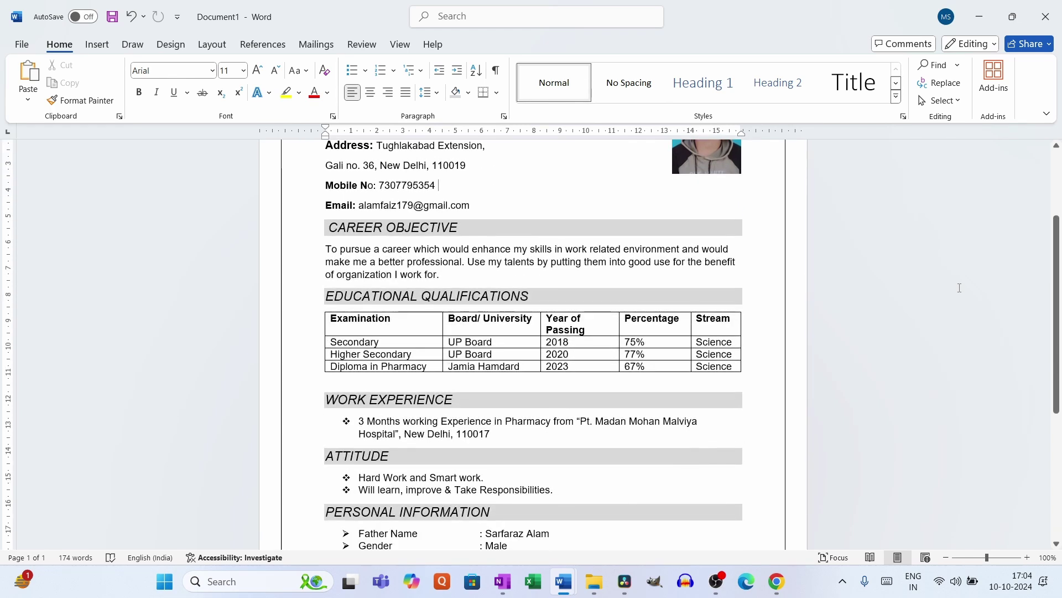
scroll(514, 227, up, 2)
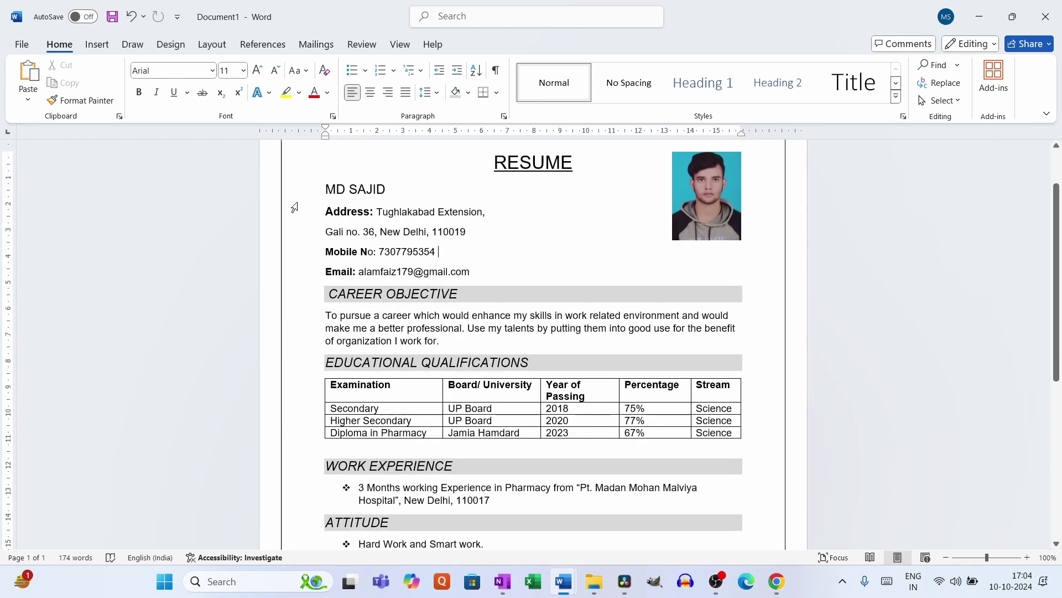
scroll(591, 251, down, 9)
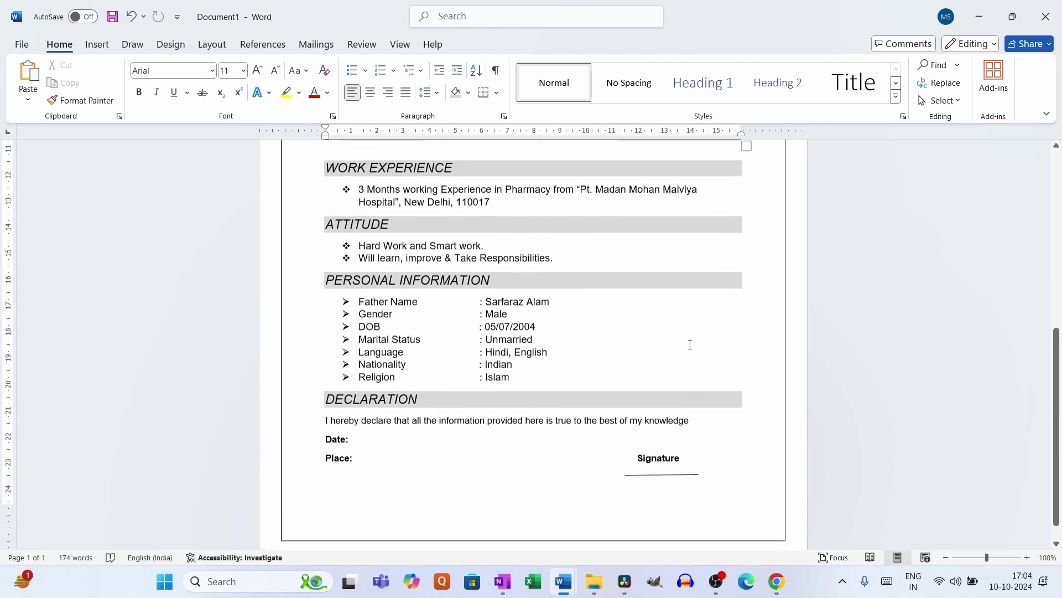
scroll(690, 344, up, 2)
scroll(691, 343, up, 3)
scroll(692, 342, up, 2)
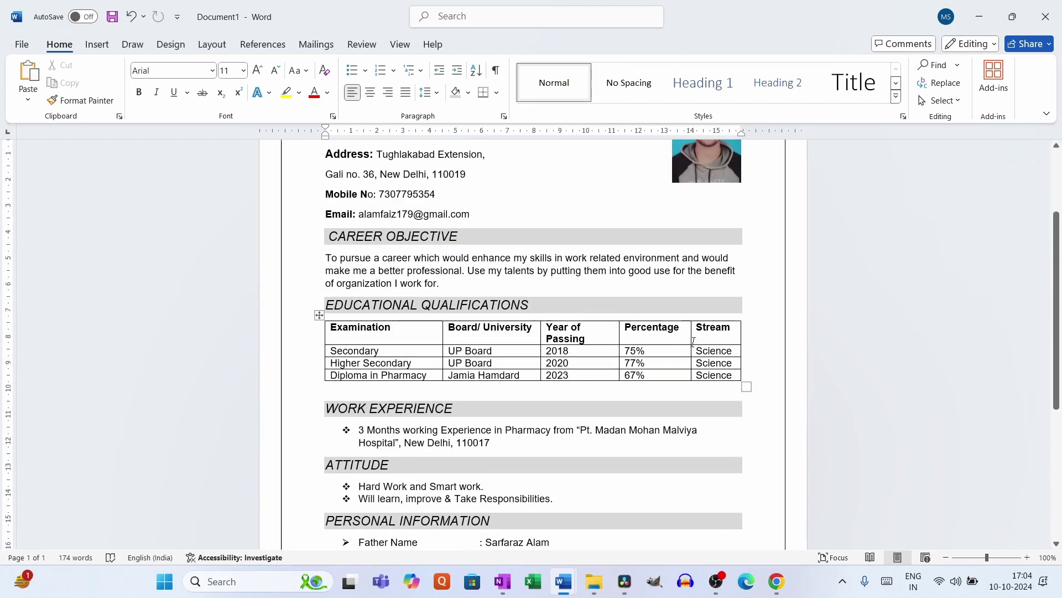
scroll(693, 342, up, 3)
- Remove the extra empty second page with Enter and Backspace at the signature line
click(440, 241)
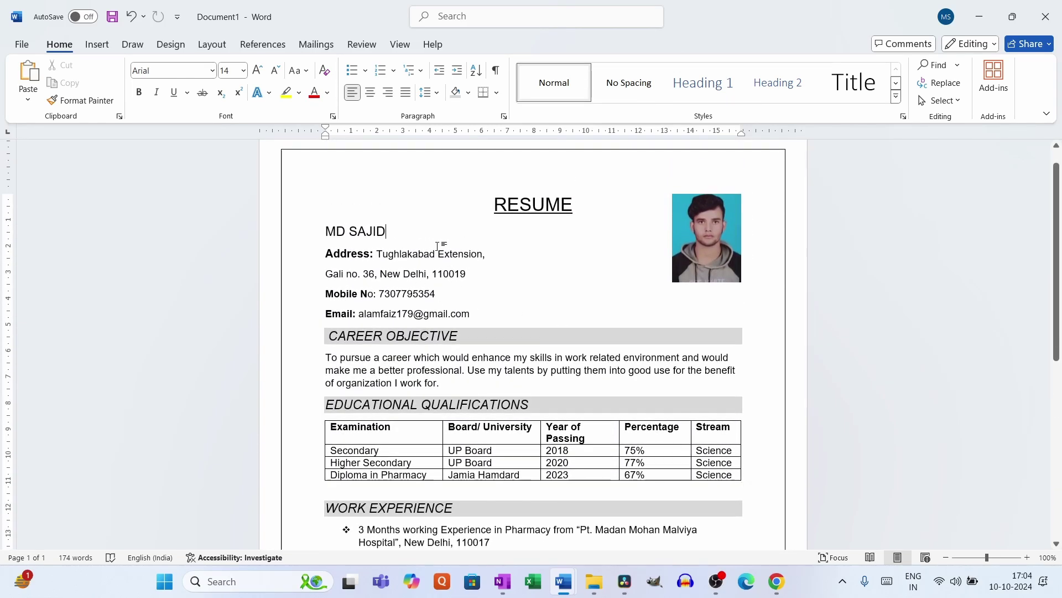
scroll(437, 260, down, 4)
scroll(498, 283, down, 5)
scroll(570, 308, down, 2)
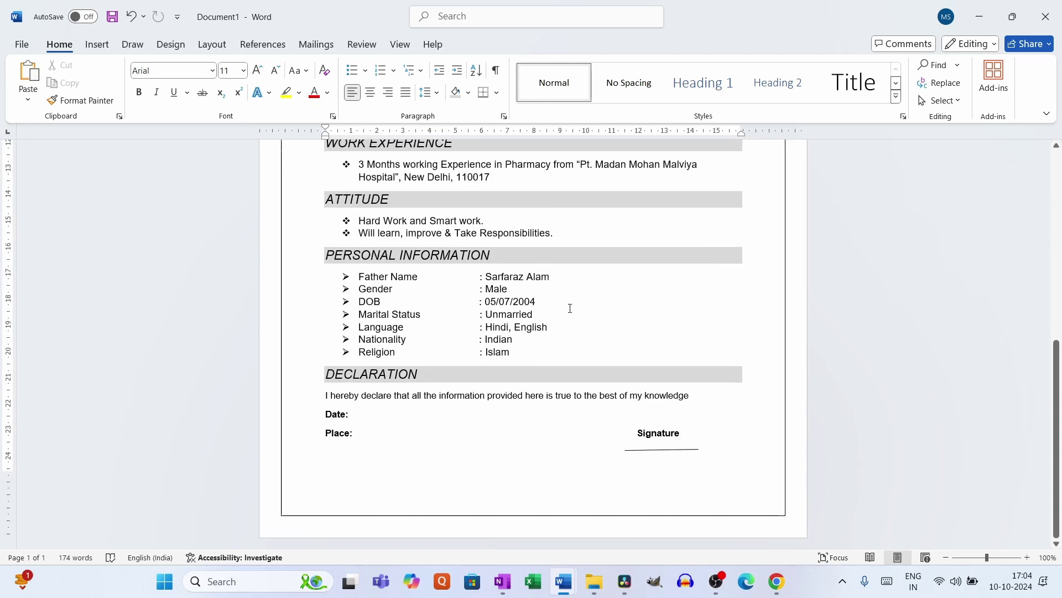
click(664, 478)
key(Return)
key(Return)
key(Return)
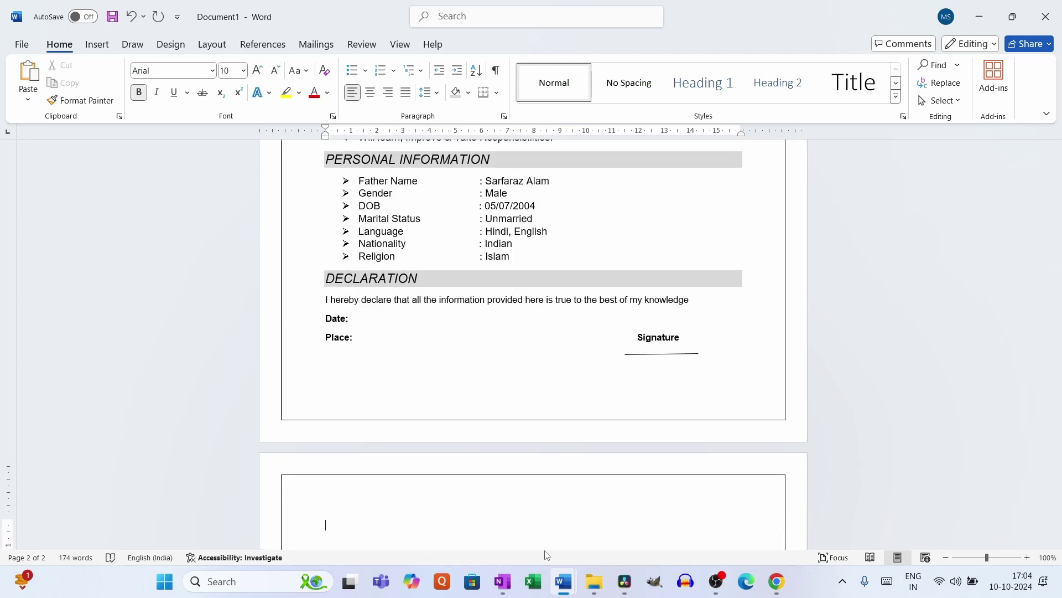
key(BackSpace)
key(BackSpace)
key(BackSpace)
scroll(551, 454, up, 2)
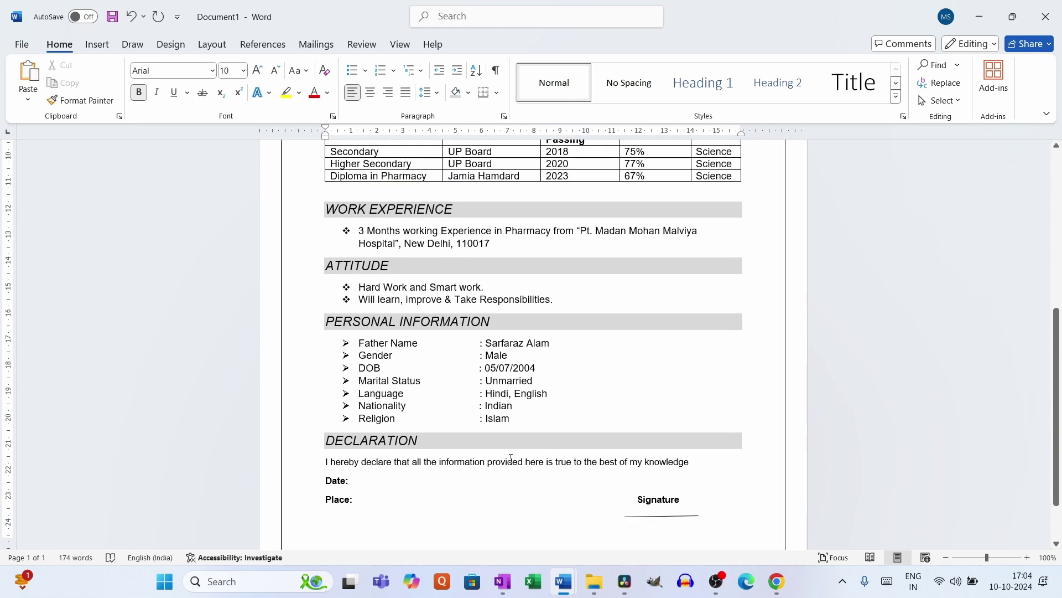
click(500, 355)
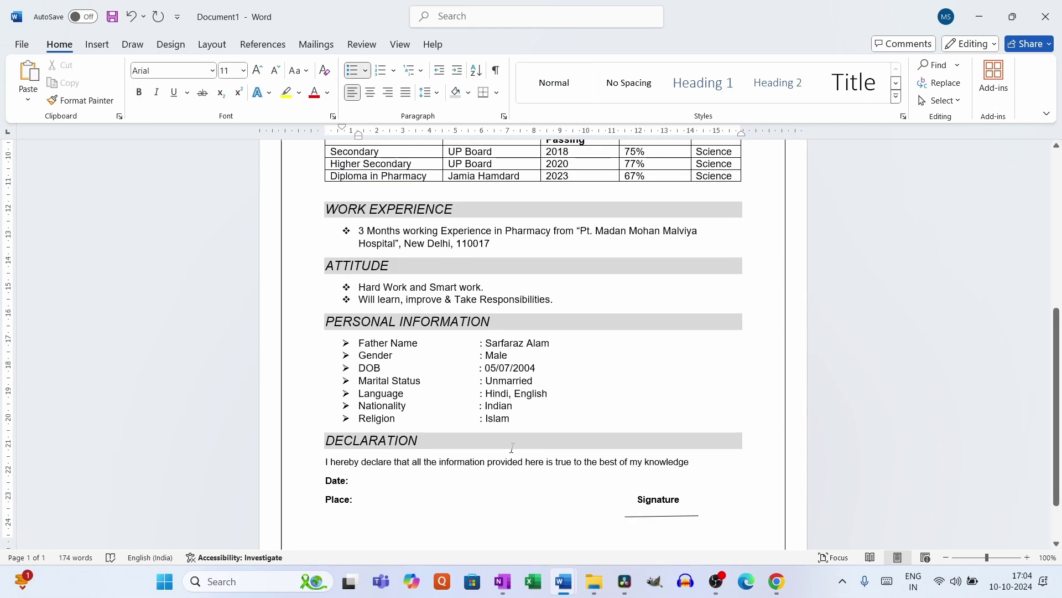
click(505, 462)
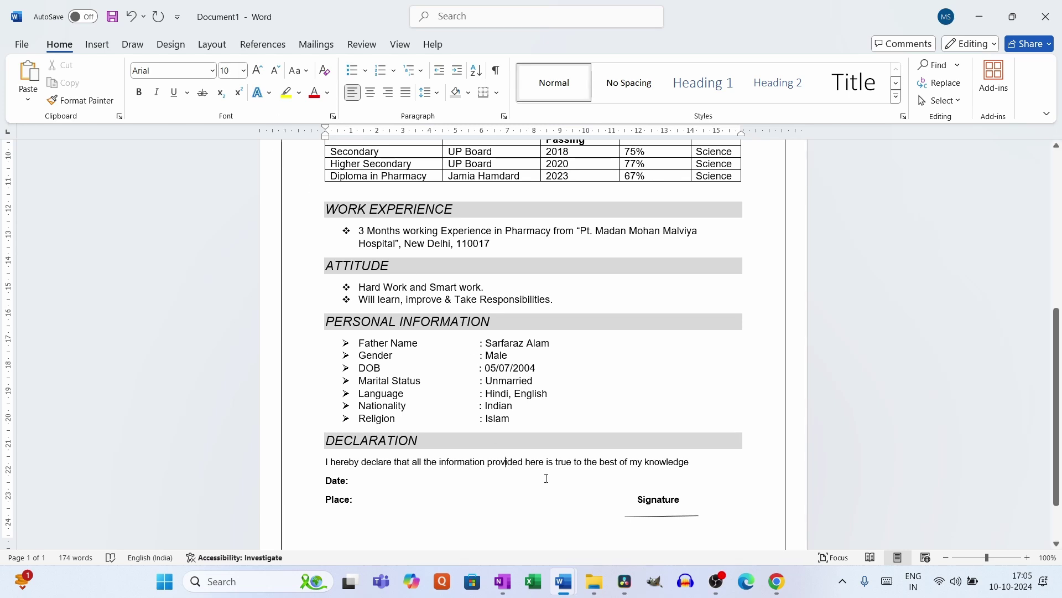
scroll(503, 308, up, 3)
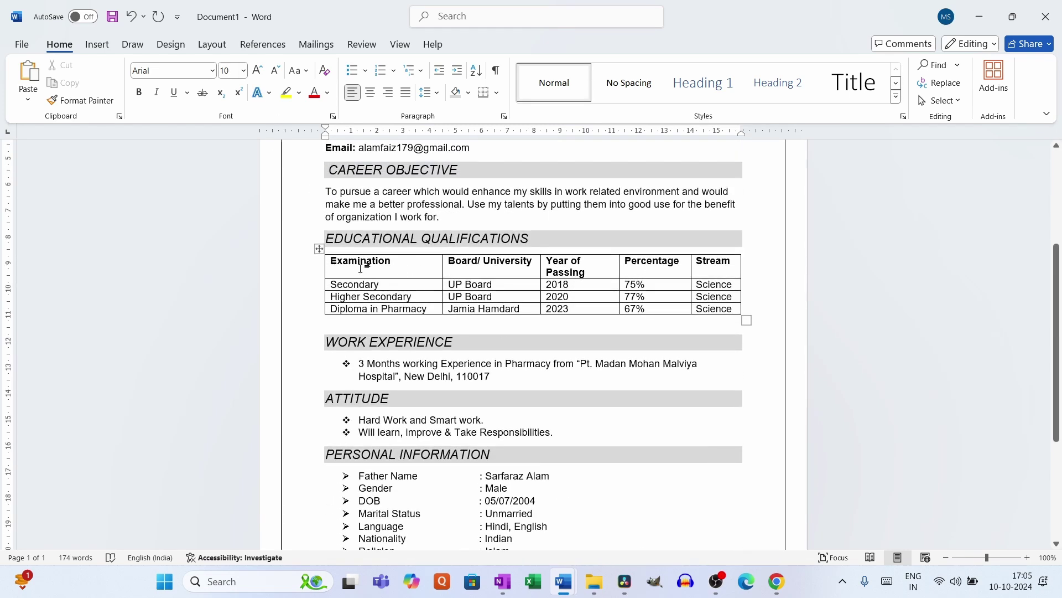
- Select the whole Educational Qualifications table and reduce its font one size
click(332, 261)
click(331, 261)
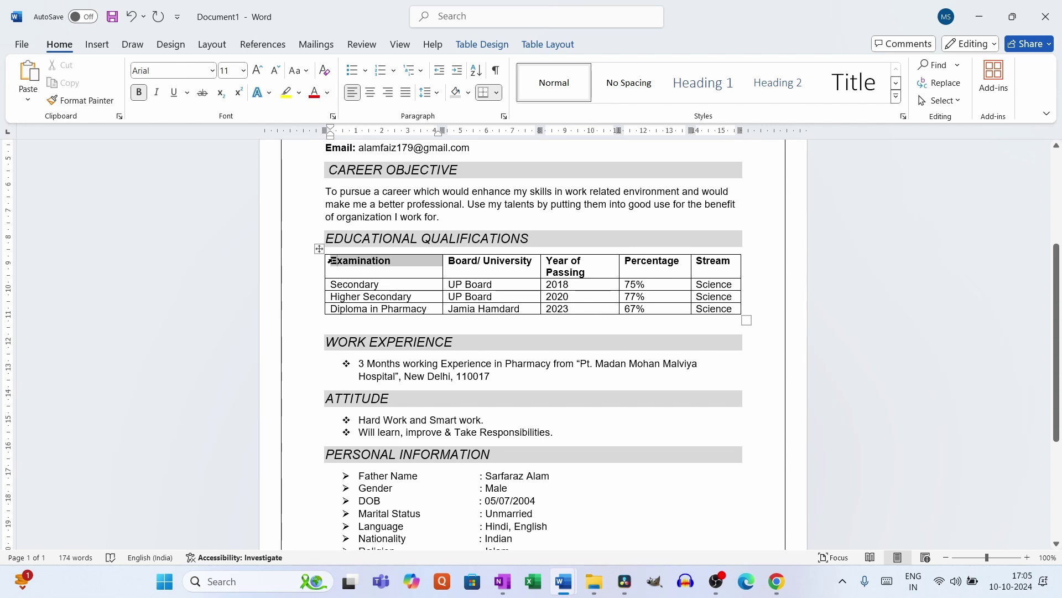
scroll(332, 261, down, 2)
drag(332, 260, 764, 277)
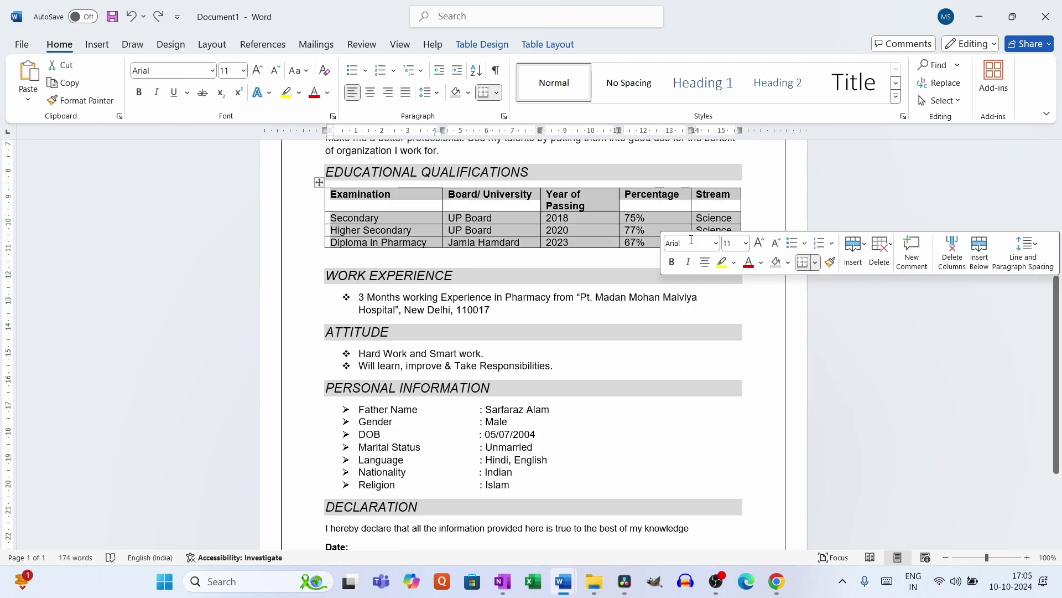
click(275, 76)
click(761, 321)
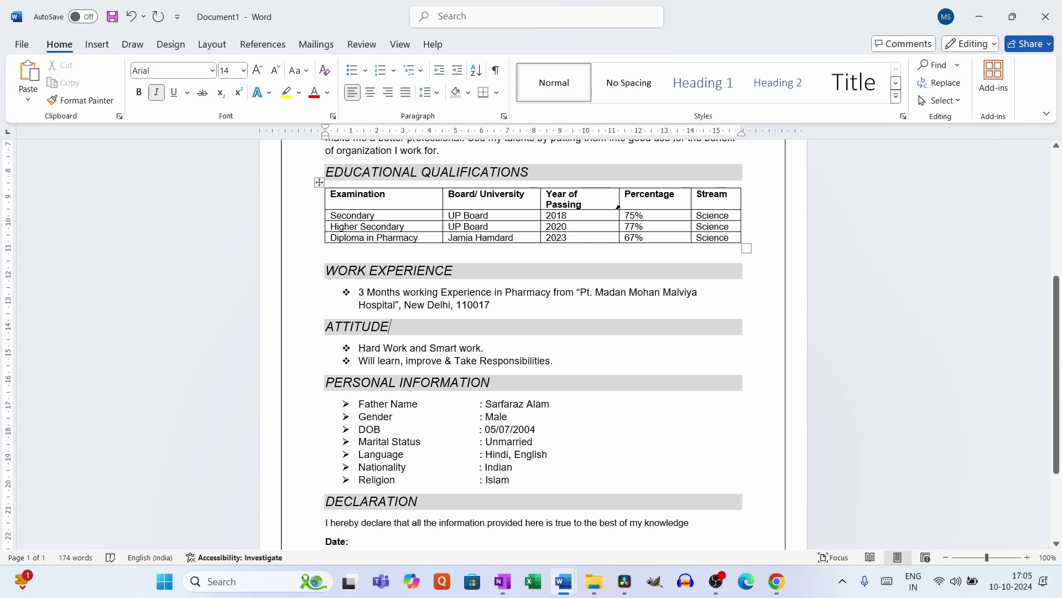
- Zoom out with the zoom slider to see the entire resume page at once
scroll(551, 346, down, 4)
scroll(551, 357, up, 5)
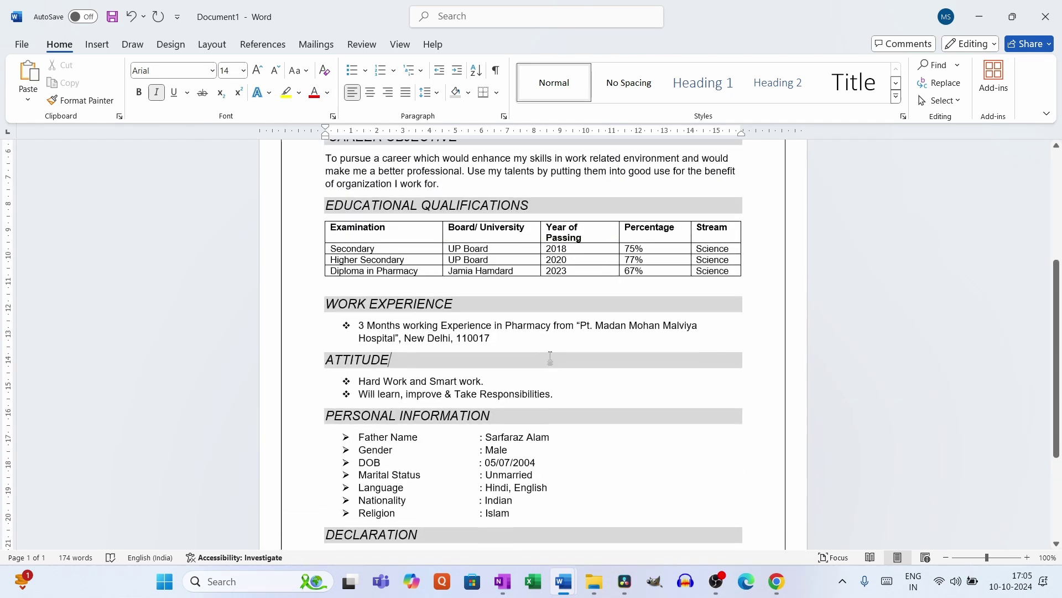
scroll(550, 356, up, 5)
scroll(525, 337, up, 2)
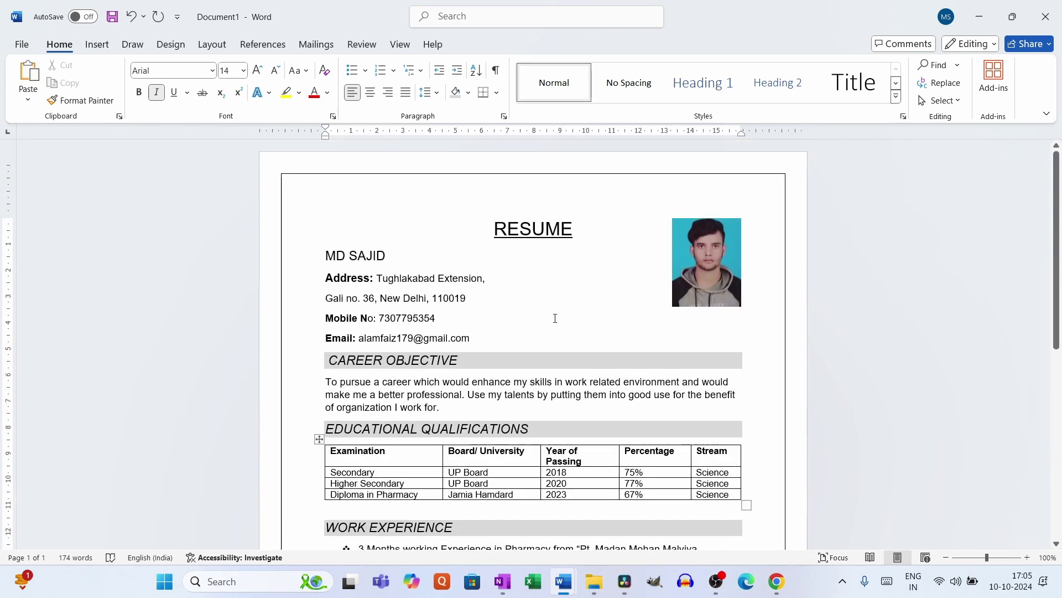
scroll(555, 319, down, 1)
scroll(553, 315, down, 2)
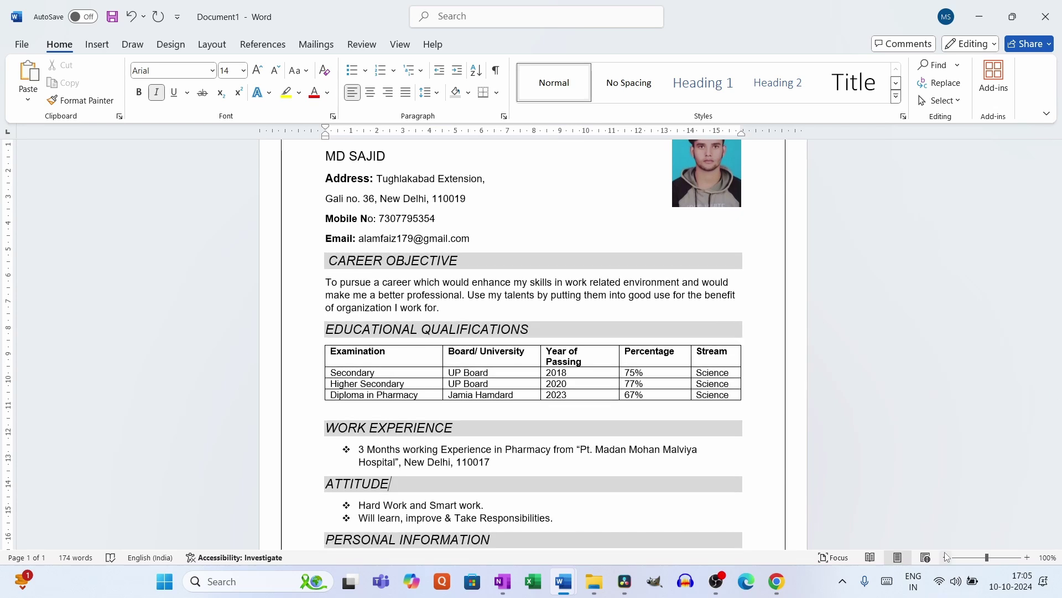
click(946, 558)
click(946, 557)
click(946, 557)
click(946, 557)
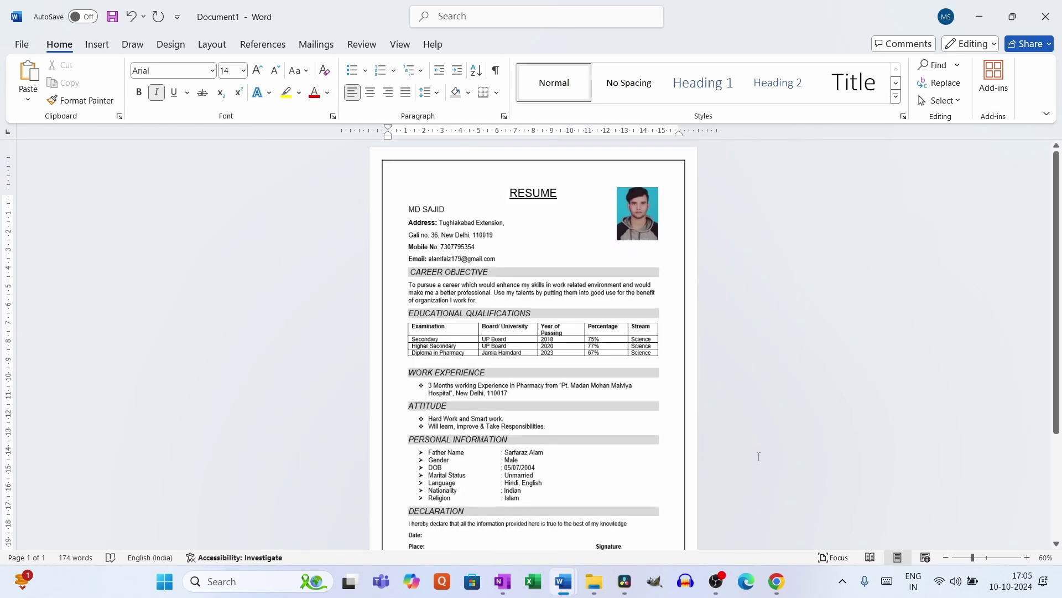
click(1027, 557)
click(1027, 557)
click(1027, 557)
scroll(725, 454, up, 3)
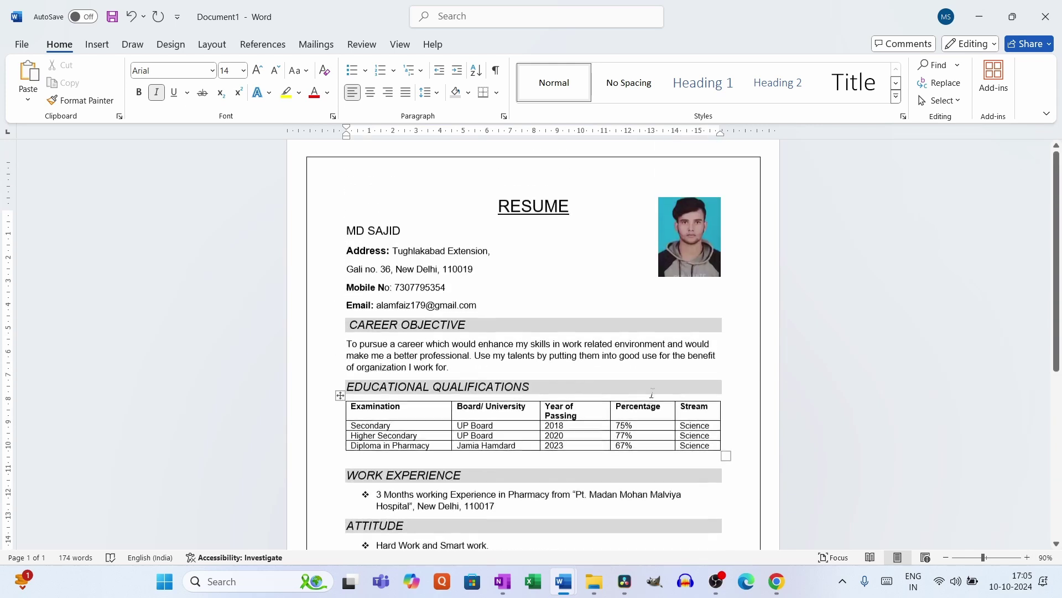
scroll(642, 394, down, 4)
scroll(641, 393, down, 1)
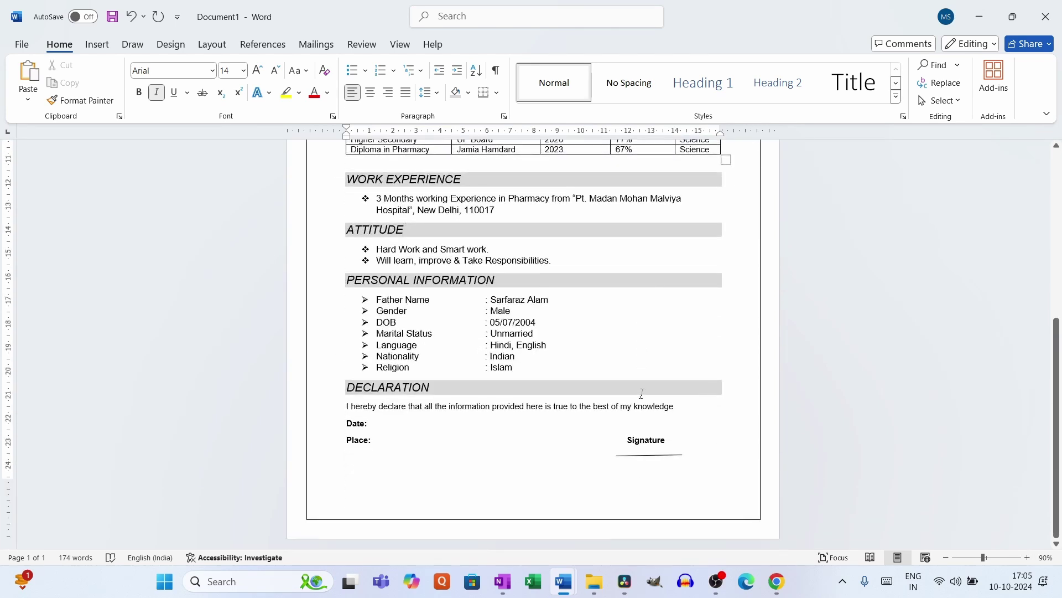
scroll(642, 393, up, 3)
scroll(642, 393, up, 1)
scroll(643, 393, up, 2)
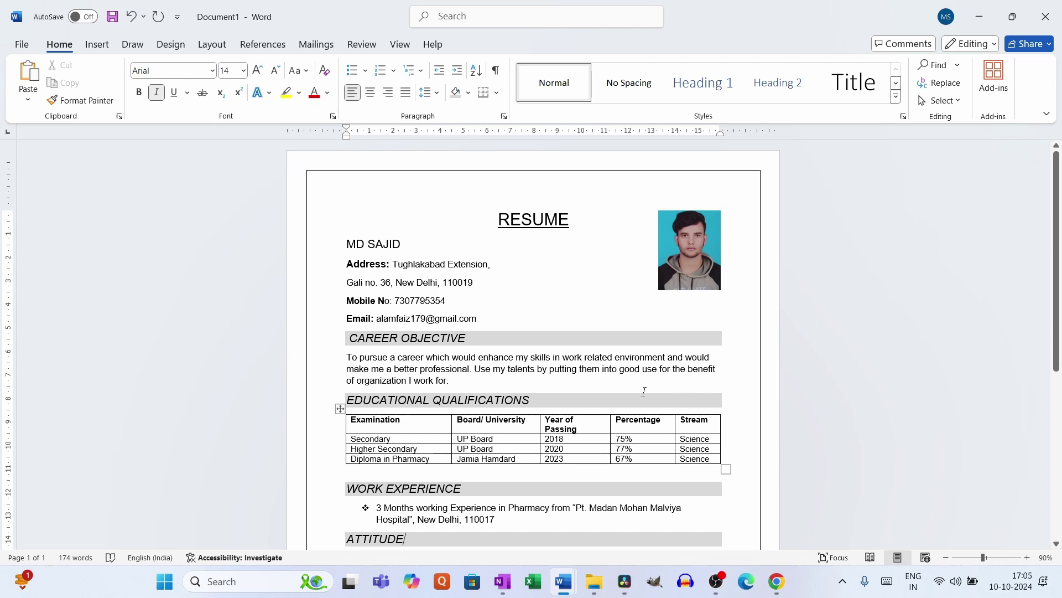
scroll(644, 391, down, 3)
scroll(645, 392, up, 3)
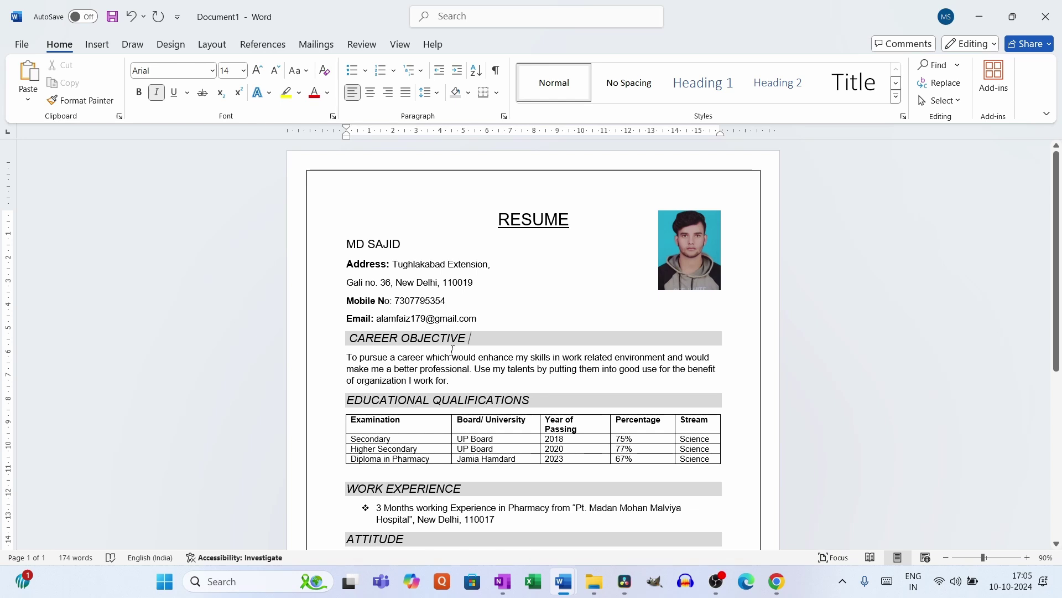
click(490, 360)
scroll(509, 387, down, 3)
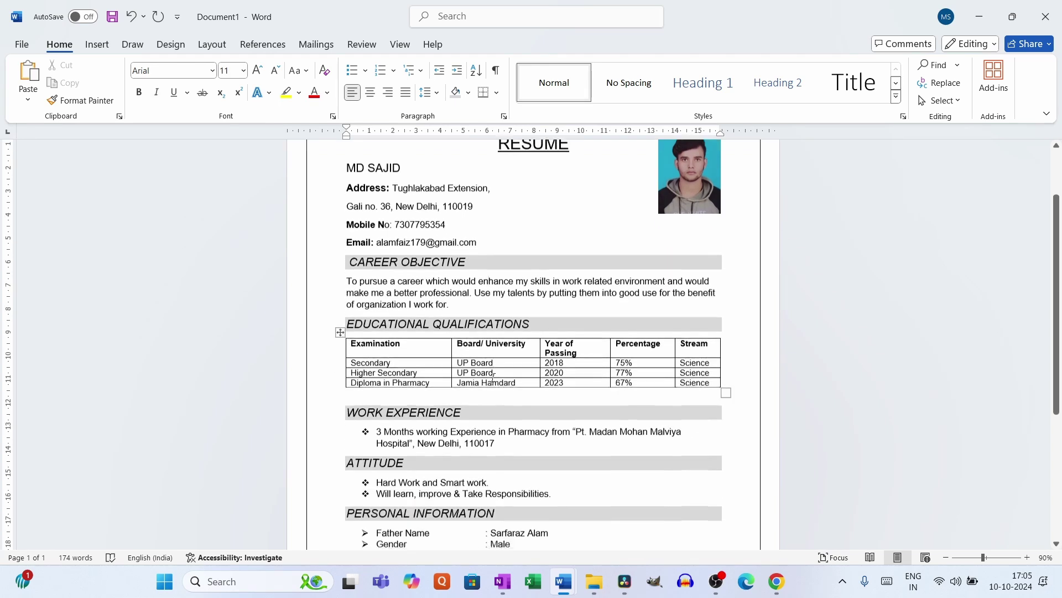
click(516, 342)
scroll(516, 342, down, 2)
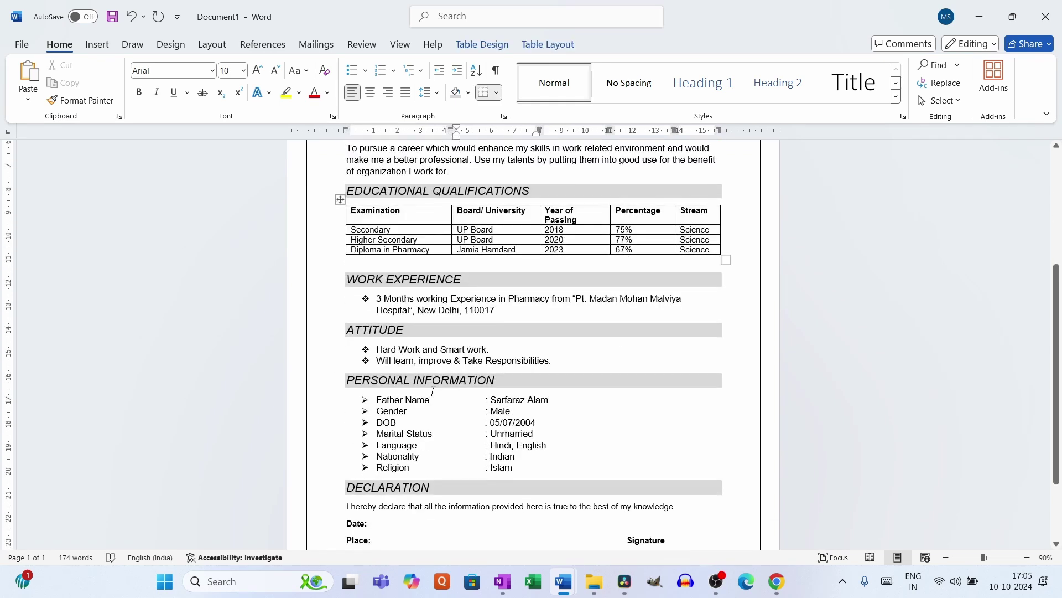
scroll(482, 387, down, 3)
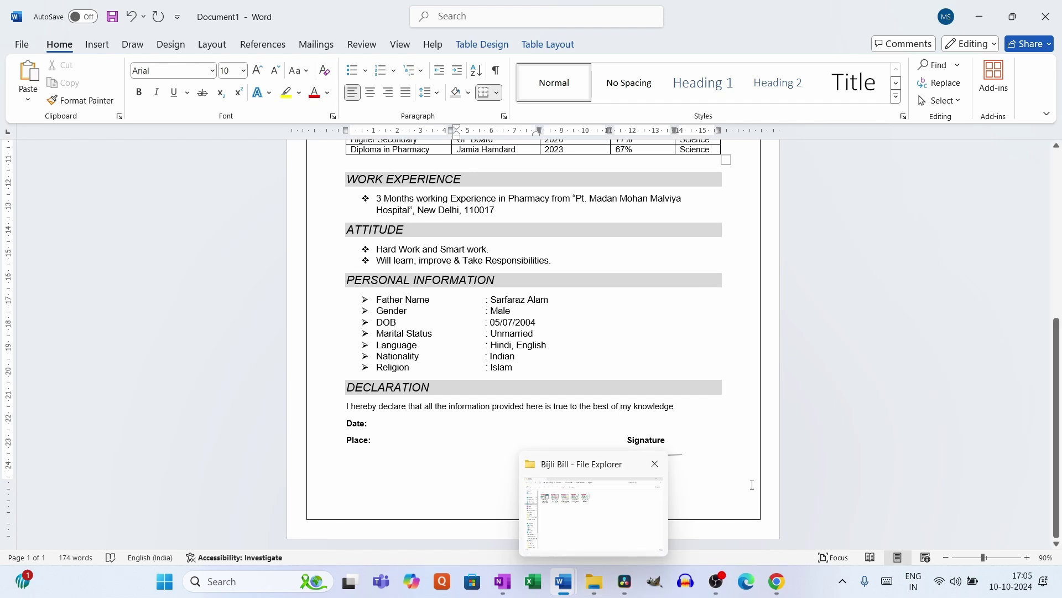
scroll(614, 388, up, 4)
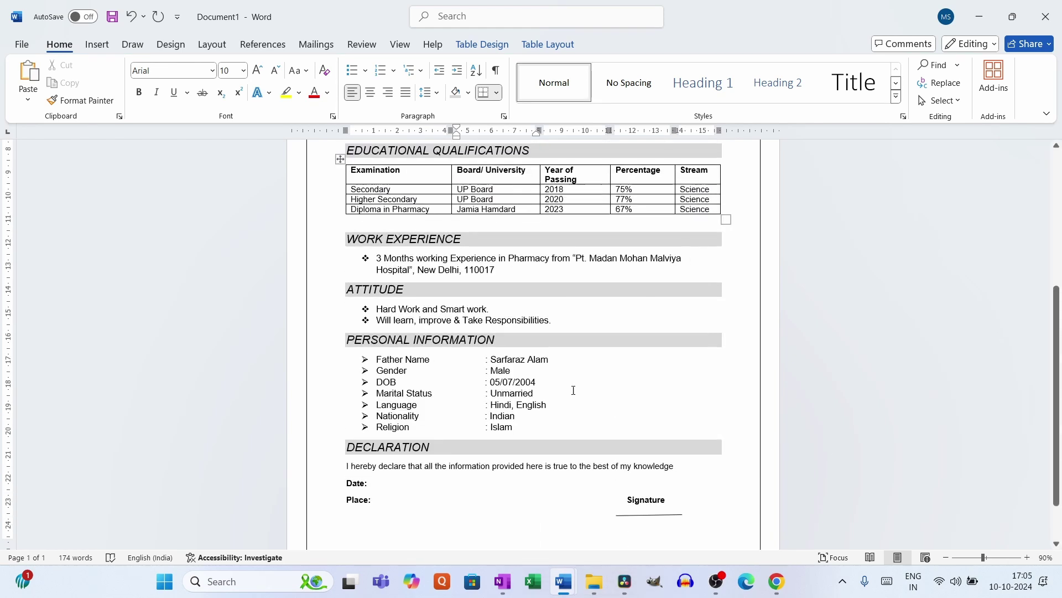
scroll(507, 328, up, 3)
click(506, 328)
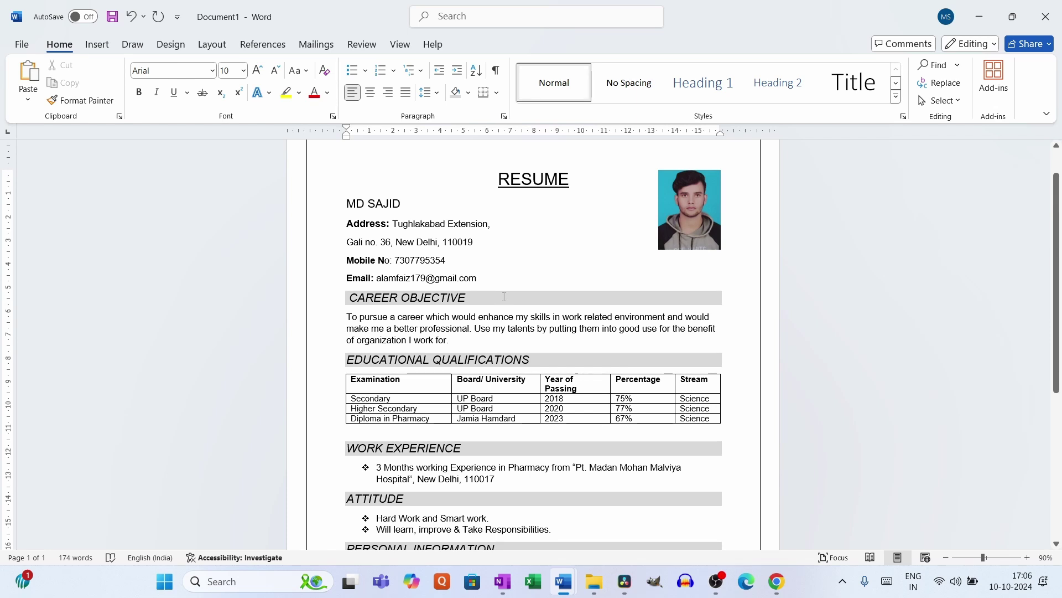
- Print the resume with Ctrl+P using the Microsoft Print to PDF printer
key(ctrl+p)
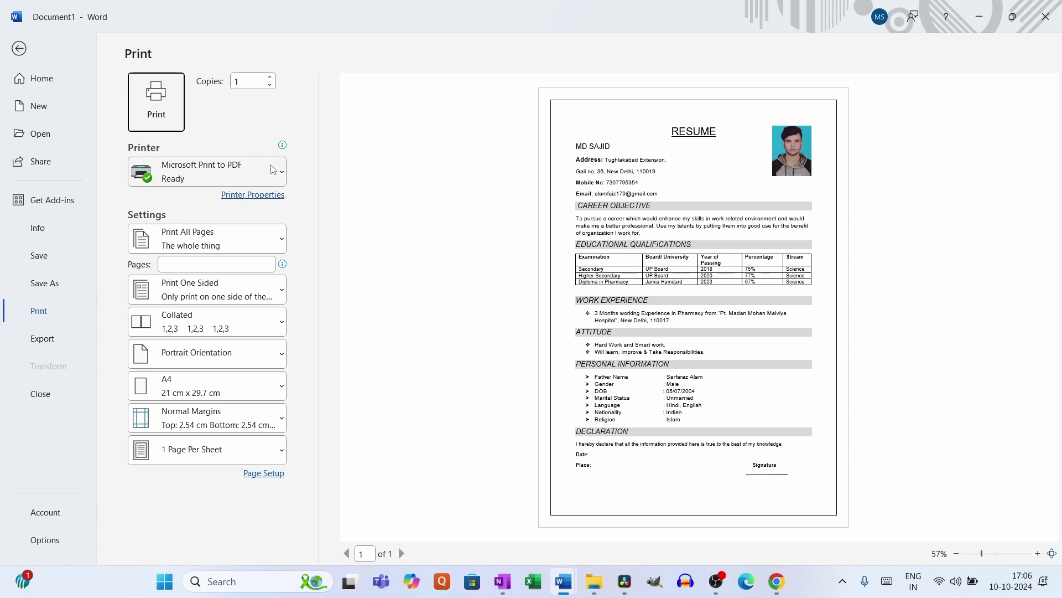
mouse_move(208, 171)
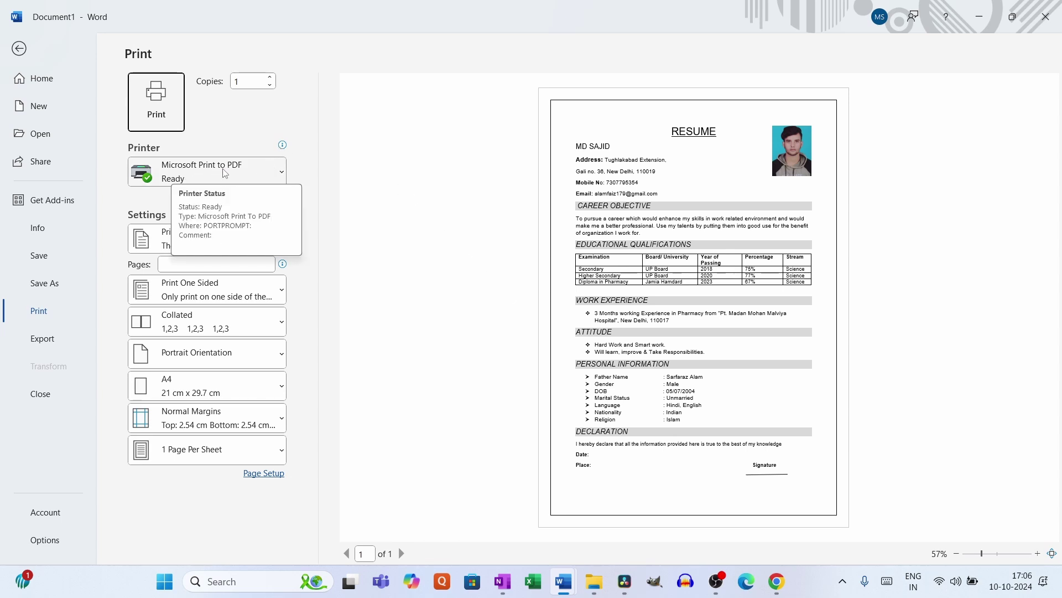
click(260, 171)
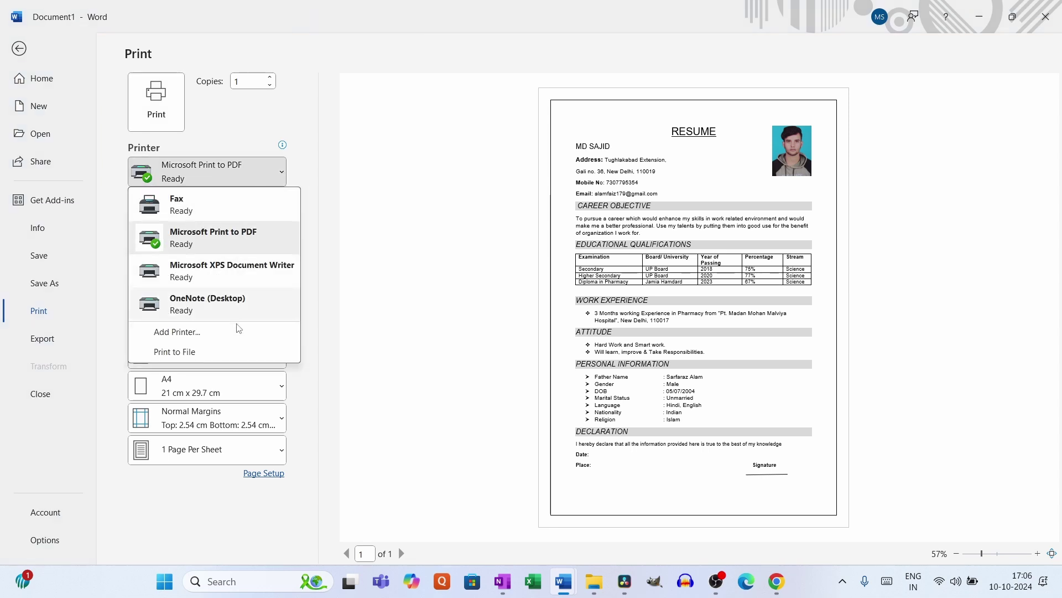
click(375, 274)
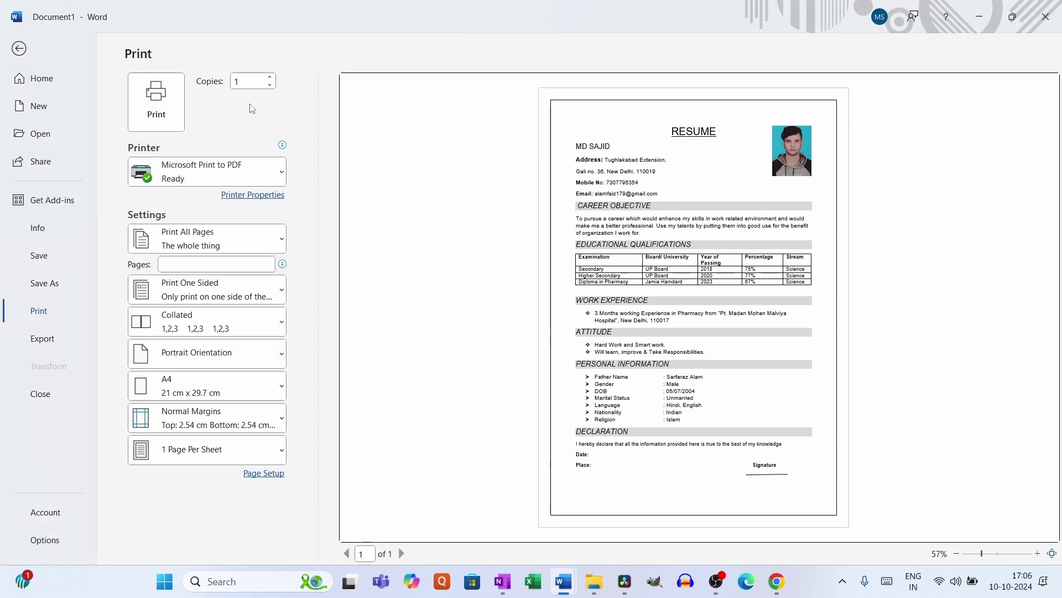
click(157, 102)
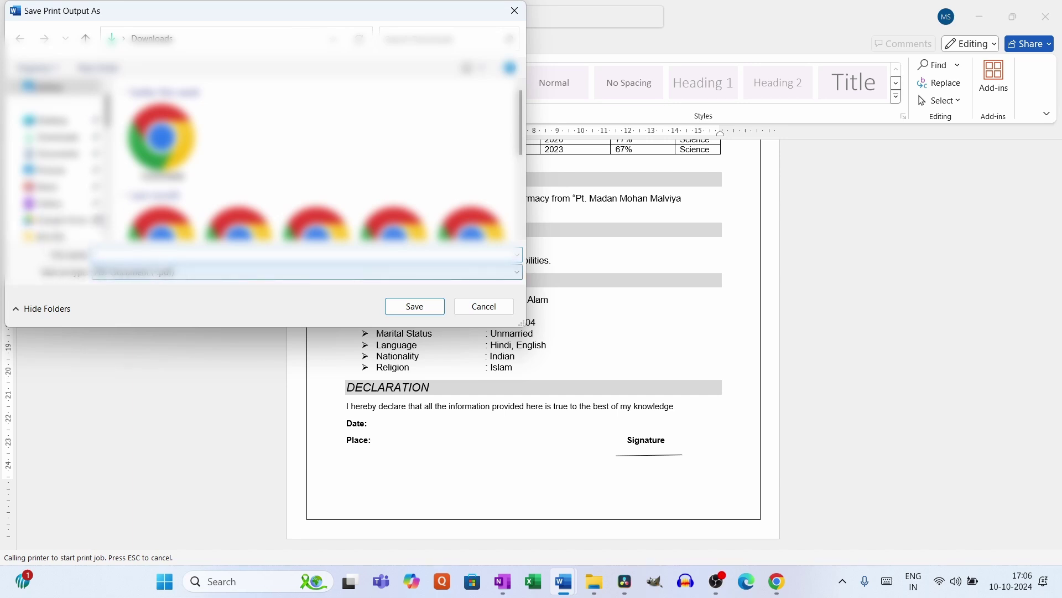
- Save the print output as 'Resume Mo' in the Downloads folder
click(61, 137)
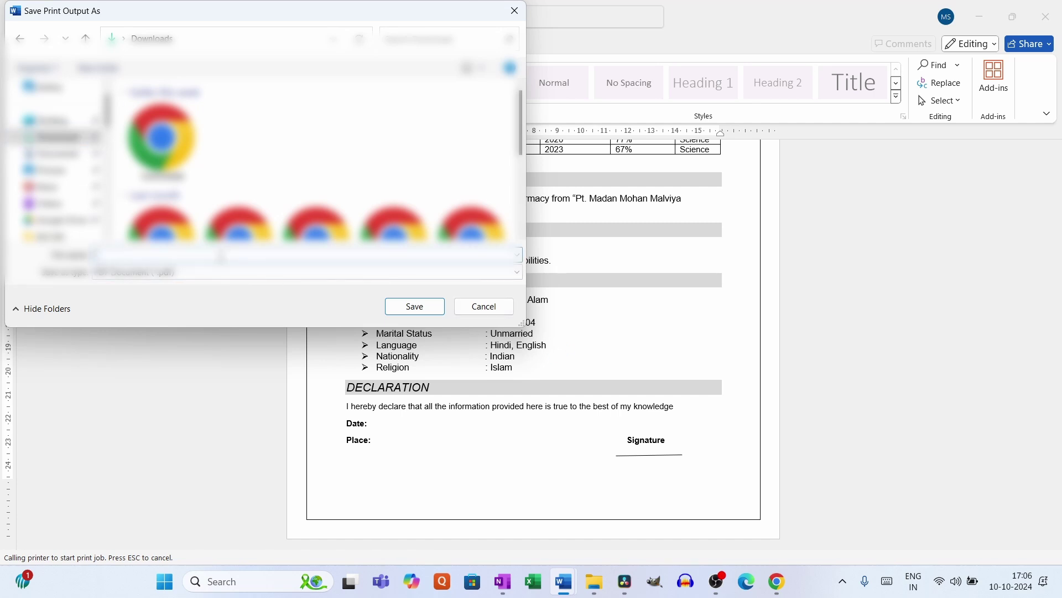
text(Resu)
text(me Mo)
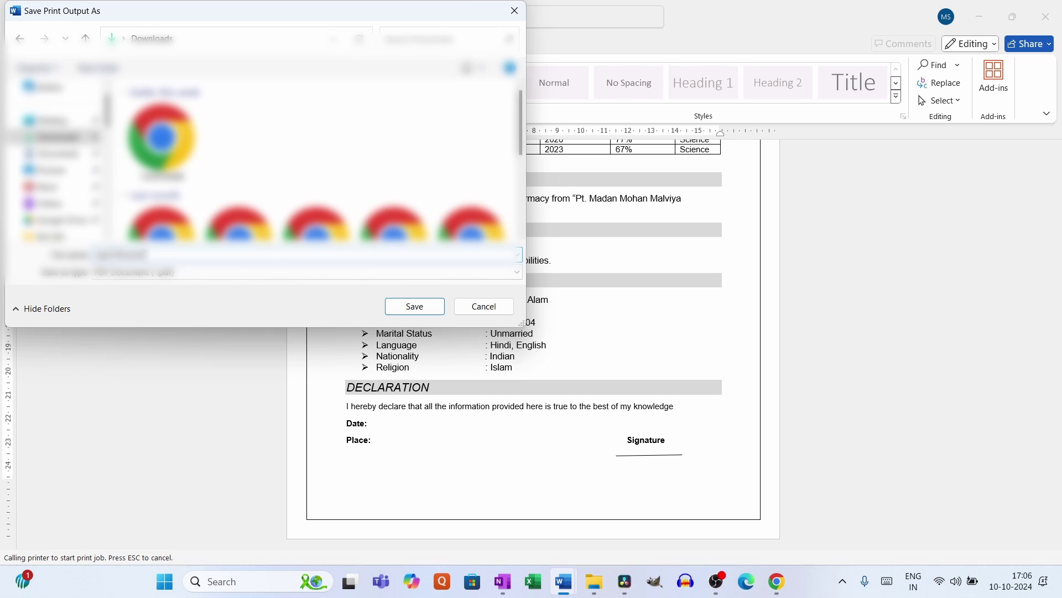
click(425, 304)
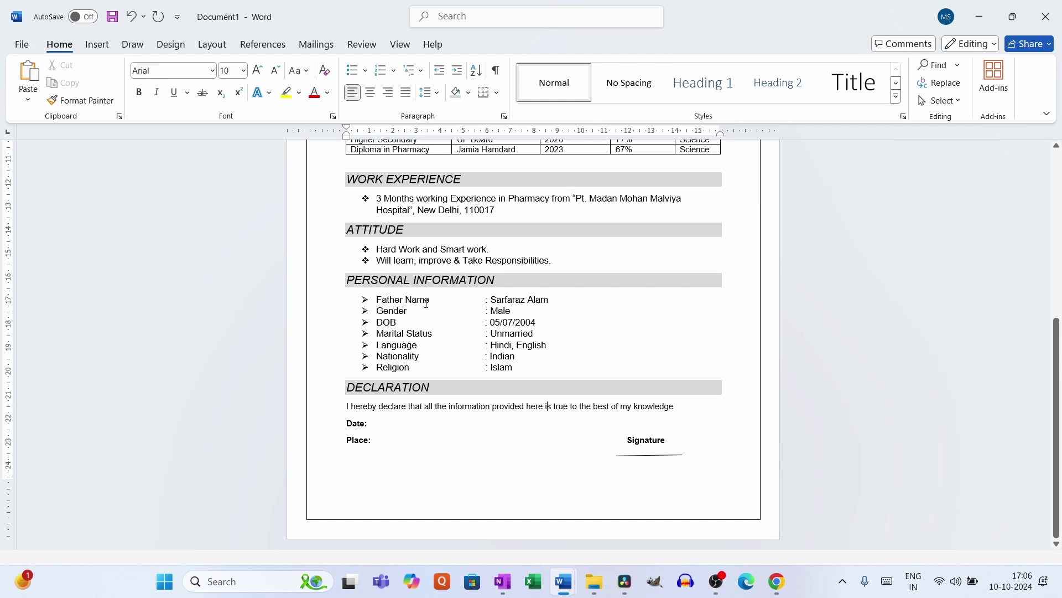
- Minimize Word and open the saved resume PDF from Downloads in File Explorer
click(989, 11)
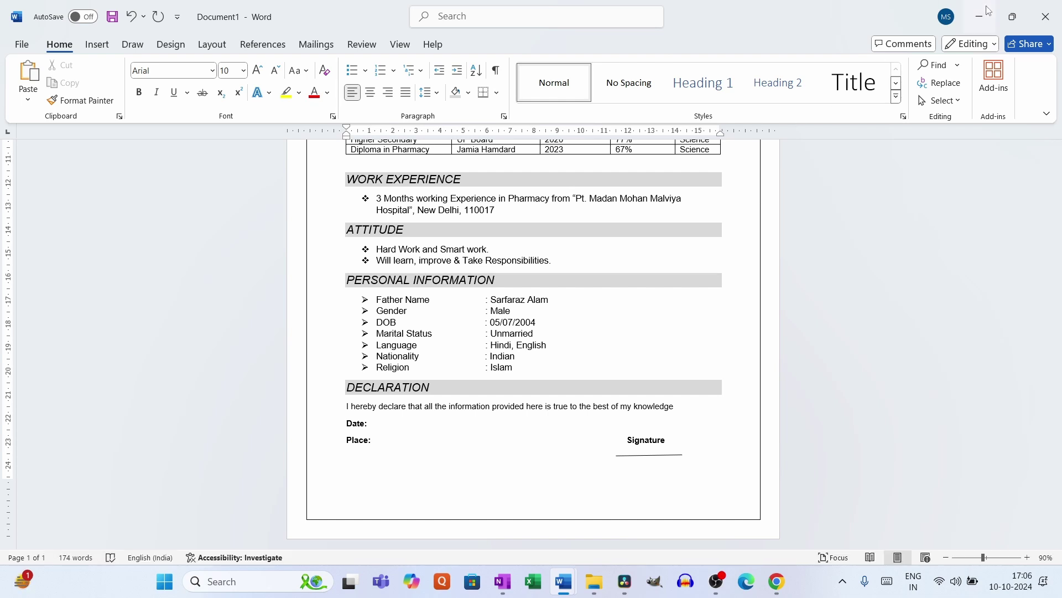
click(593, 581)
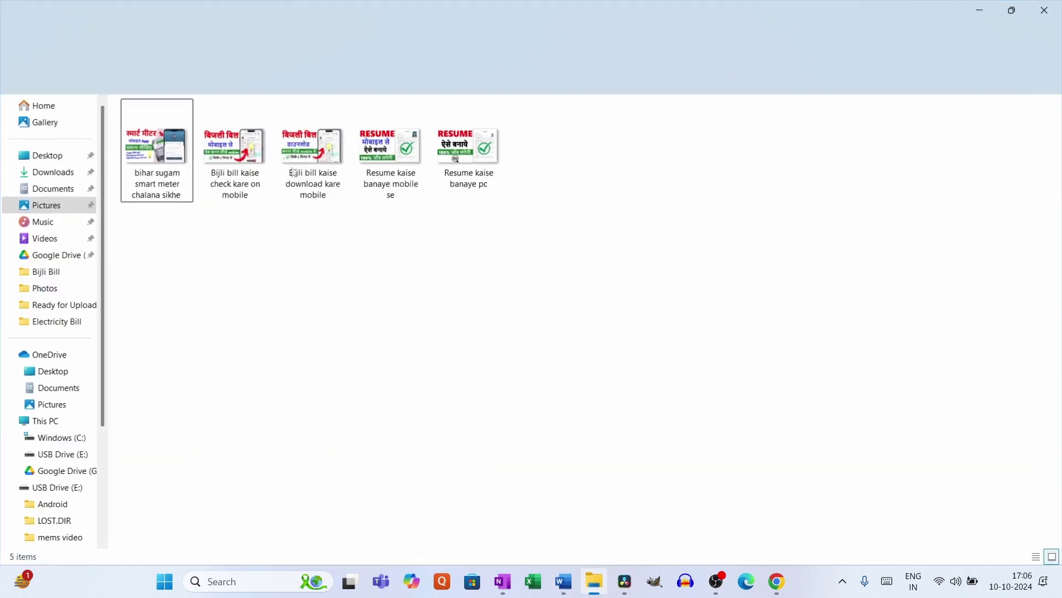
click(52, 172)
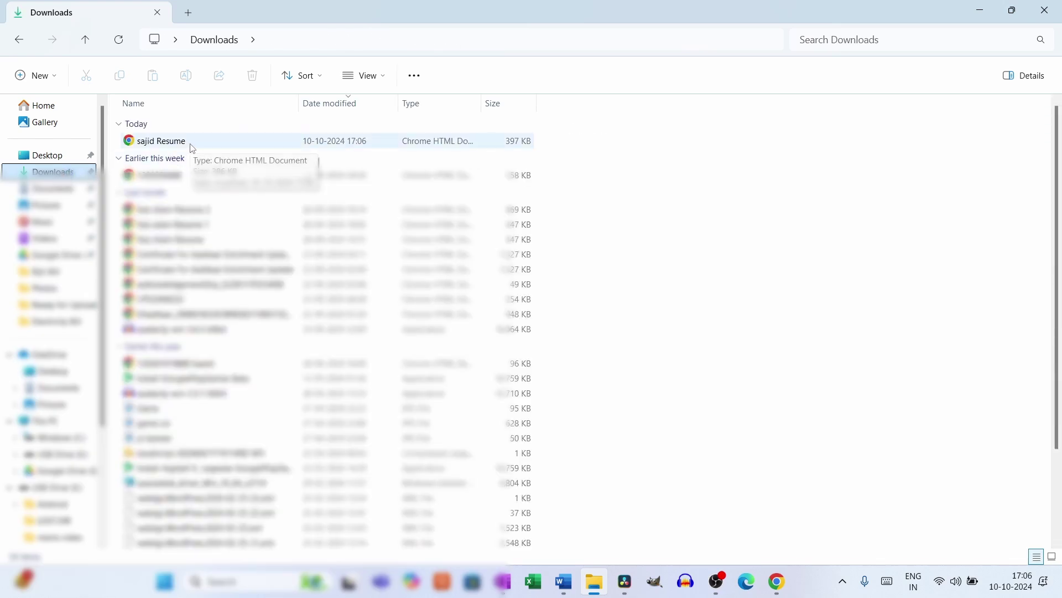
double_click(196, 146)
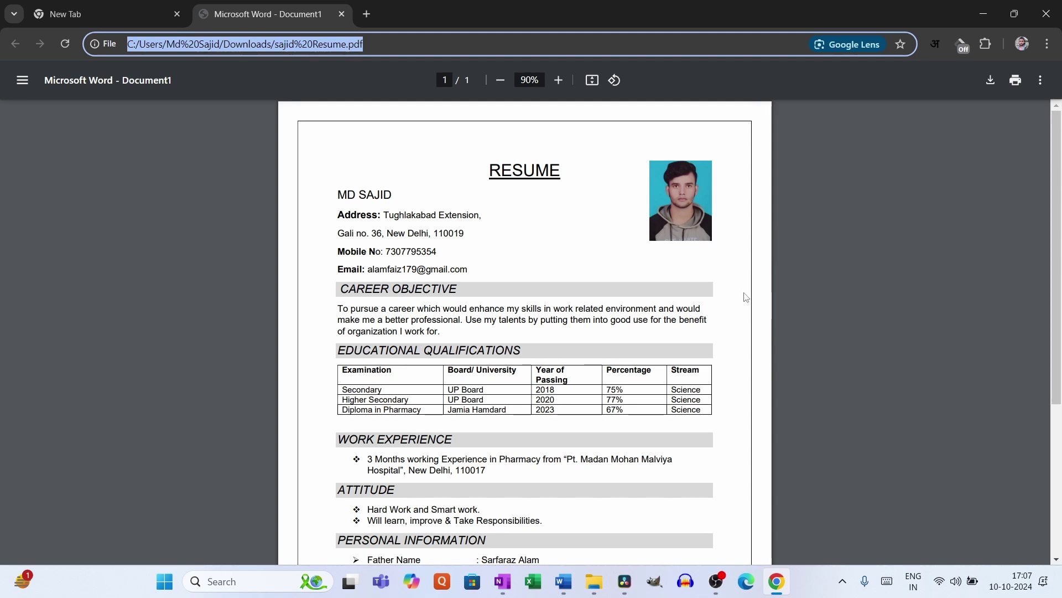
- Zoom the PDF out to fit the whole page, then enlarge it slightly
scroll(768, 244, down, 2)
click(502, 81)
click(501, 81)
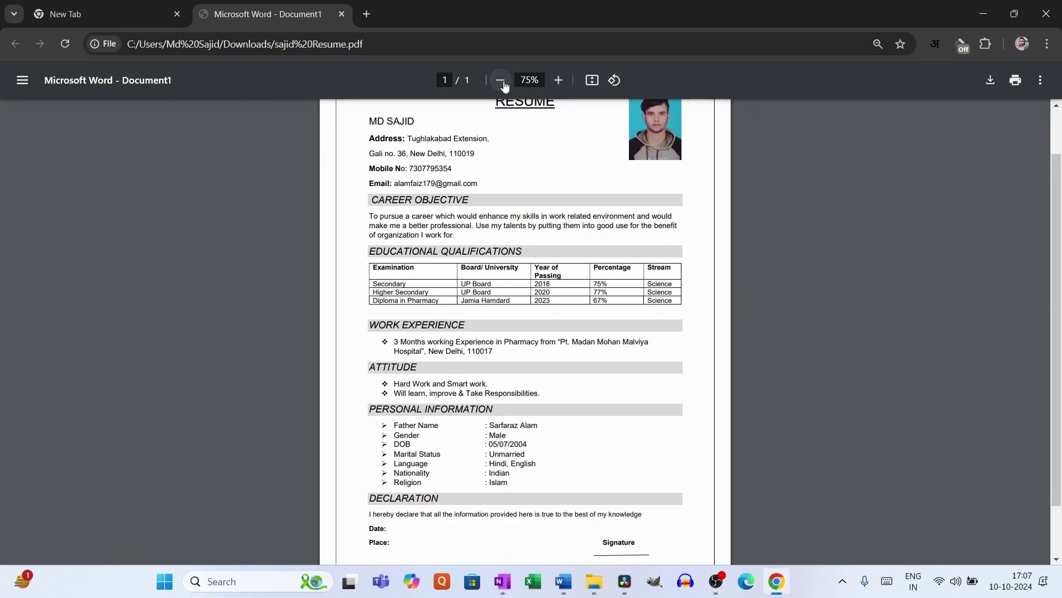
click(501, 81)
click(501, 81)
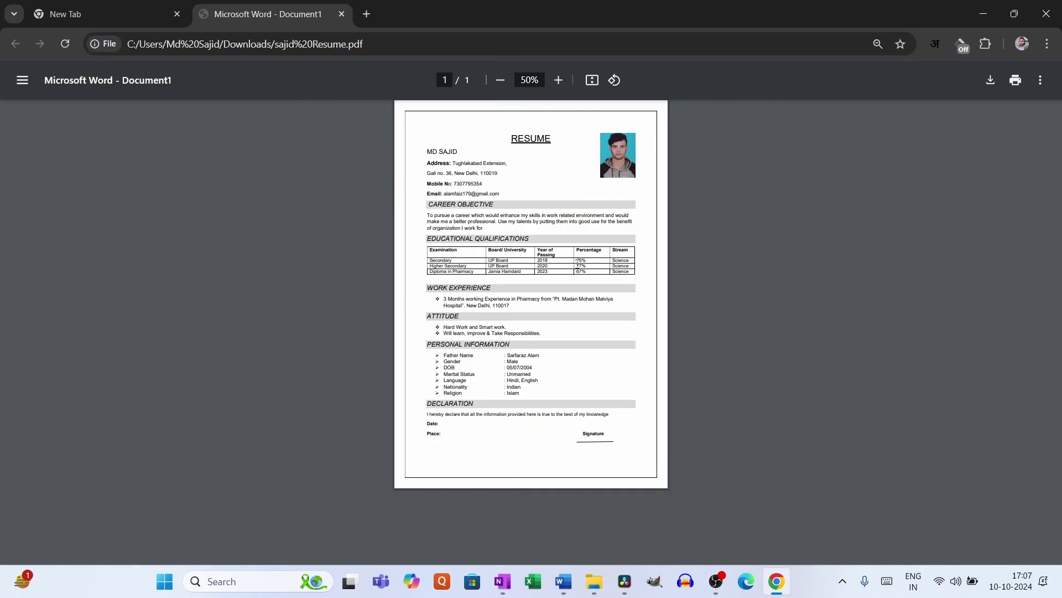
click(558, 80)
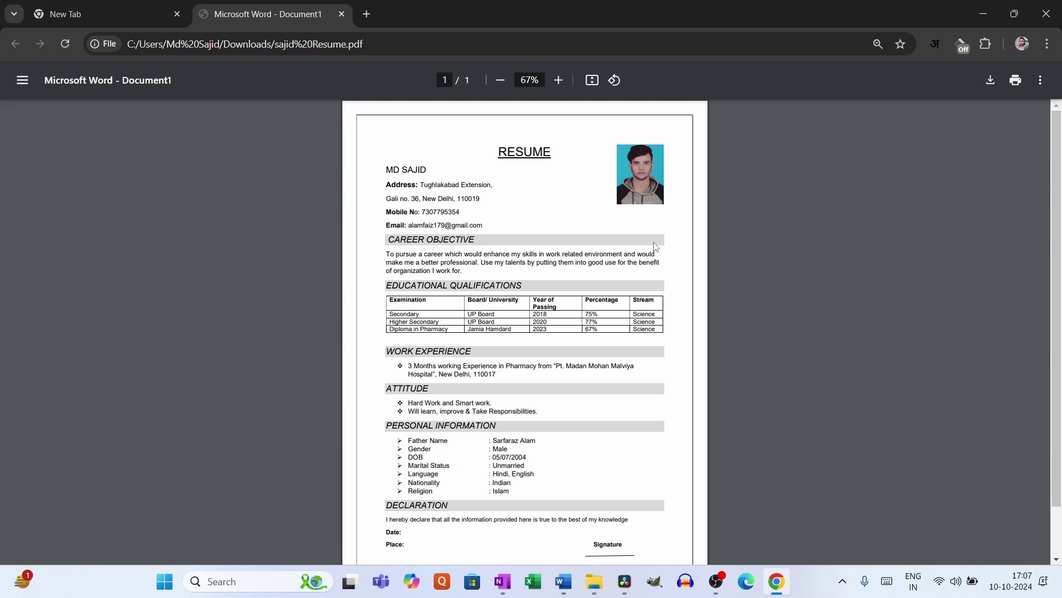
scroll(654, 246, down, 1)
scroll(637, 310, down, 1)
scroll(631, 330, up, 2)
scroll(519, 288, down, 1)
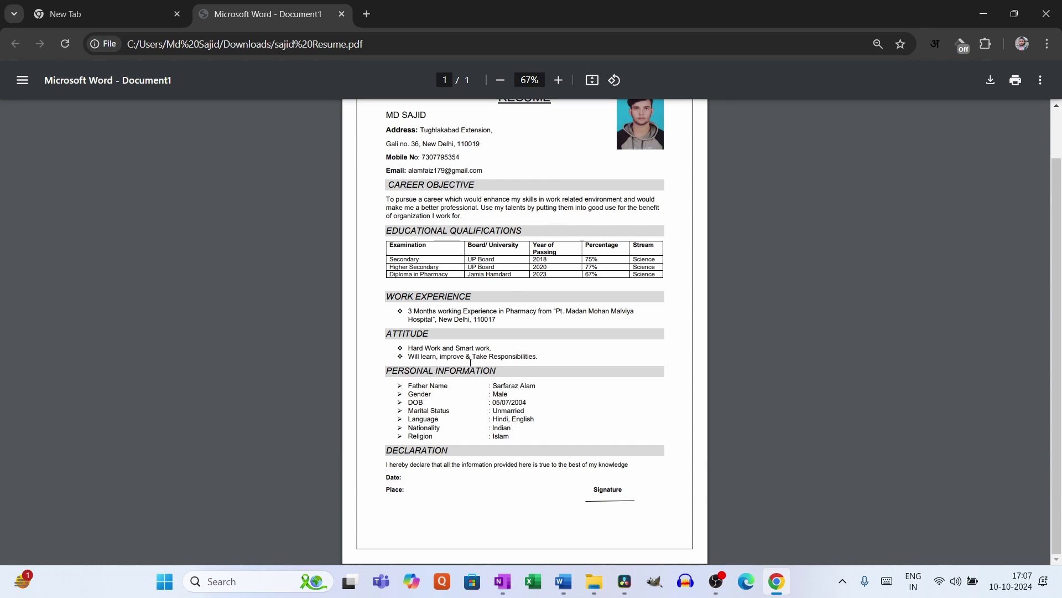
- Select parts of the work experience and career objective text to confirm it's selectable
drag(406, 311, 588, 313)
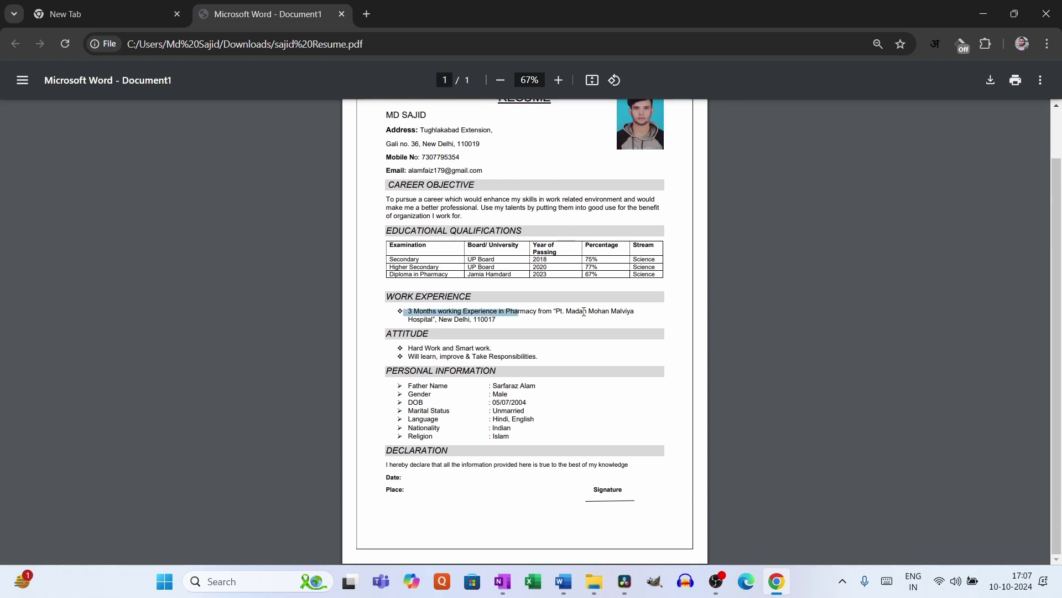
click(517, 317)
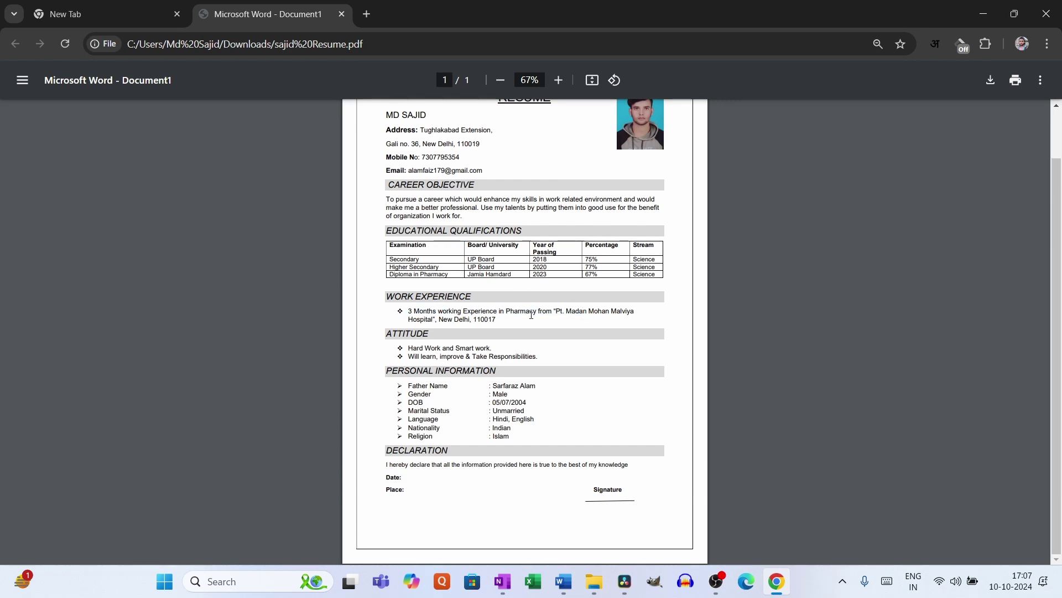
scroll(429, 287, up, 1)
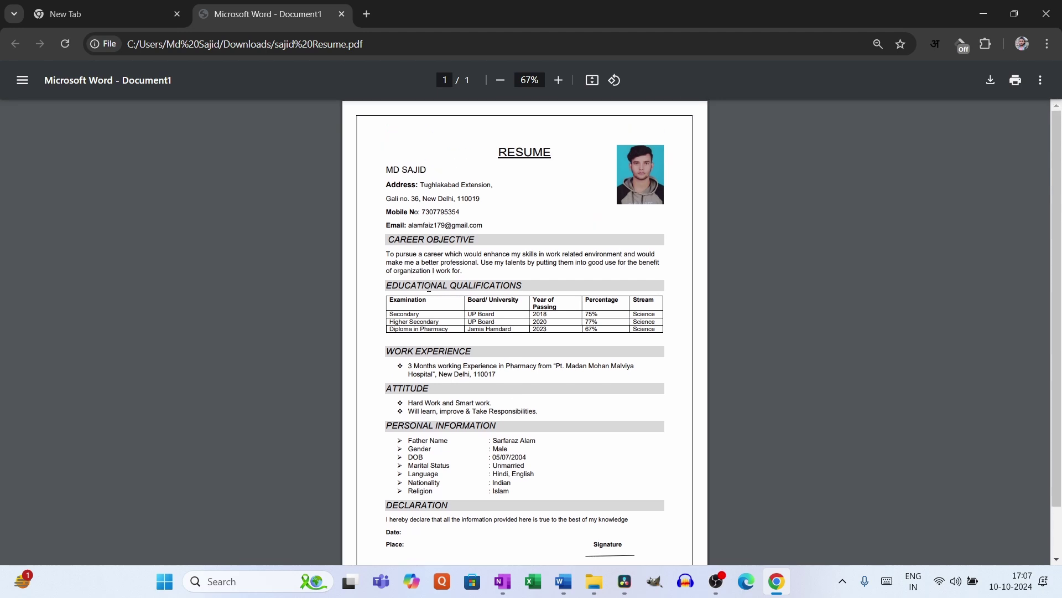
drag(387, 257, 524, 215)
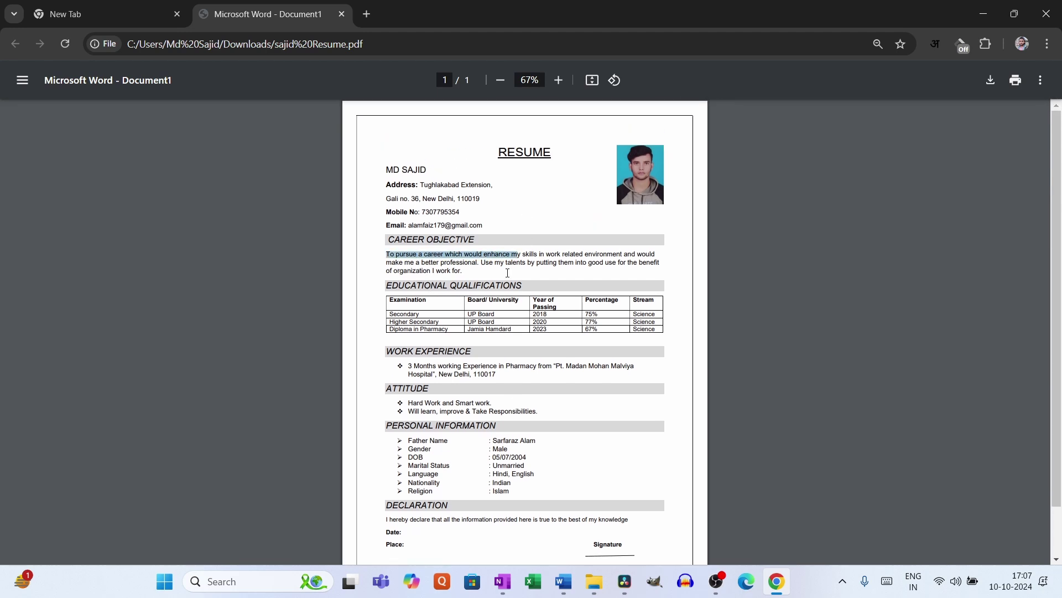
click(507, 273)
scroll(501, 301, down, 1)
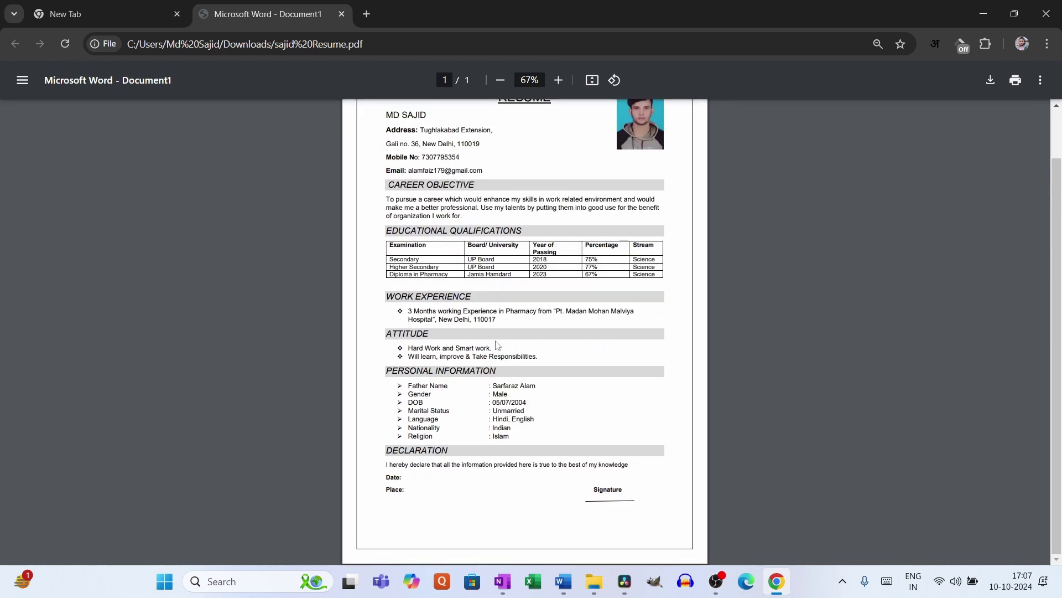
scroll(551, 390, up, 1)
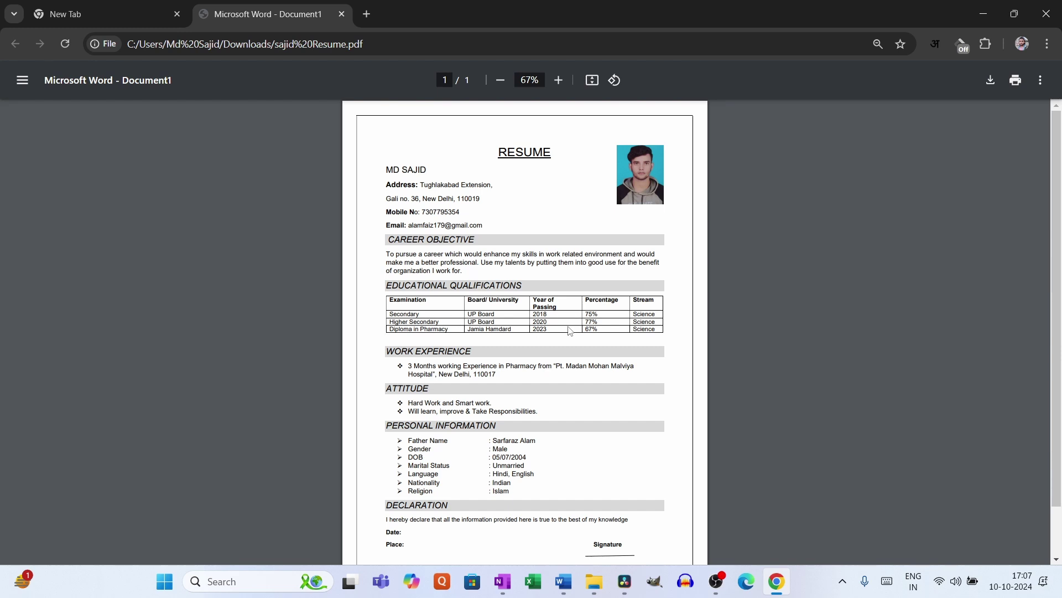
- Zoom out to view the whole PDF page once more, then zoom back in
scroll(616, 360, down, 1)
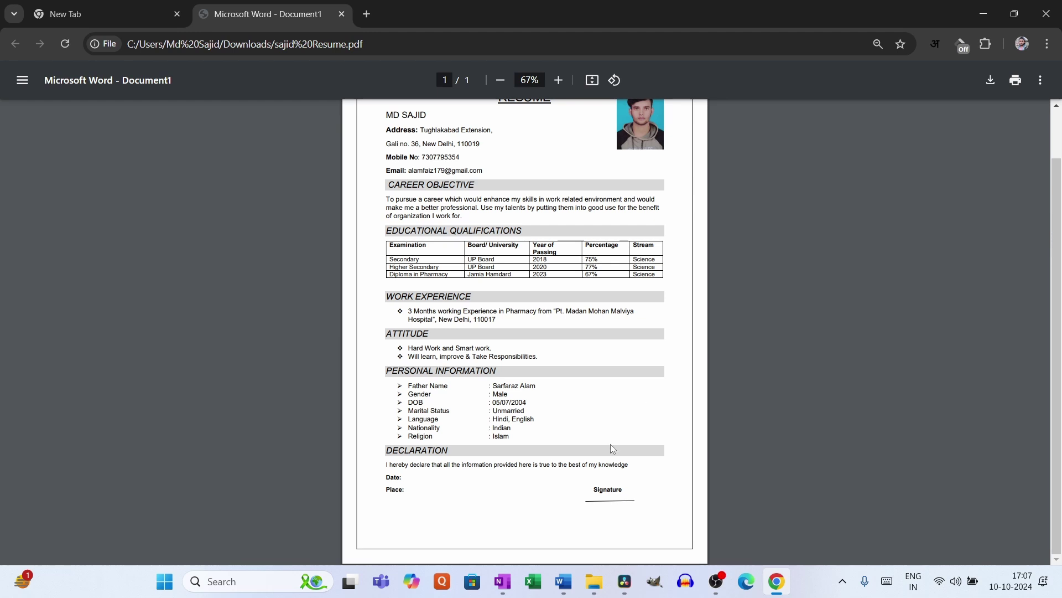
scroll(648, 395, up, 1)
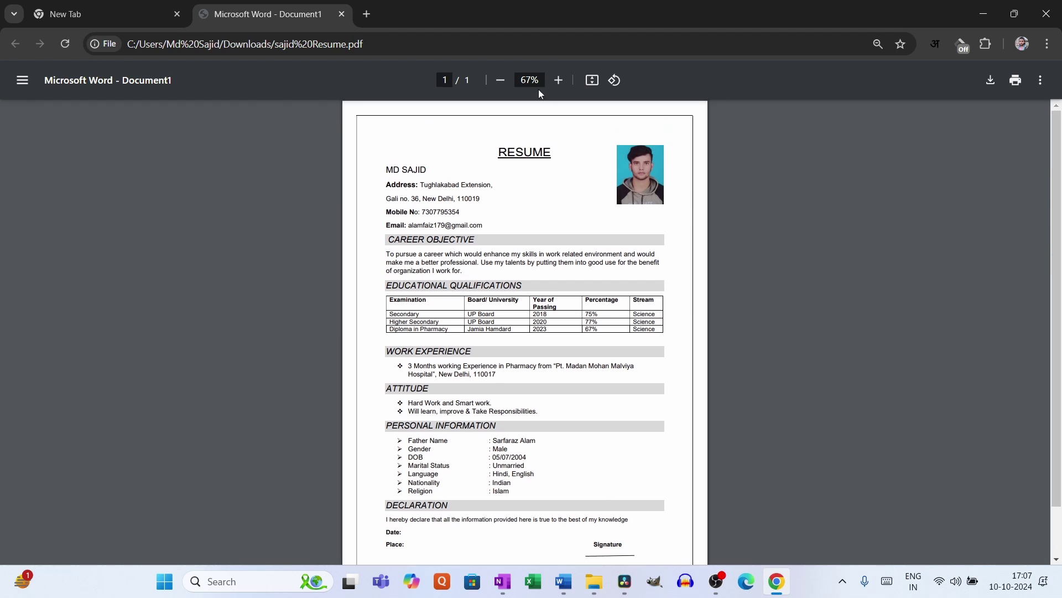
click(501, 81)
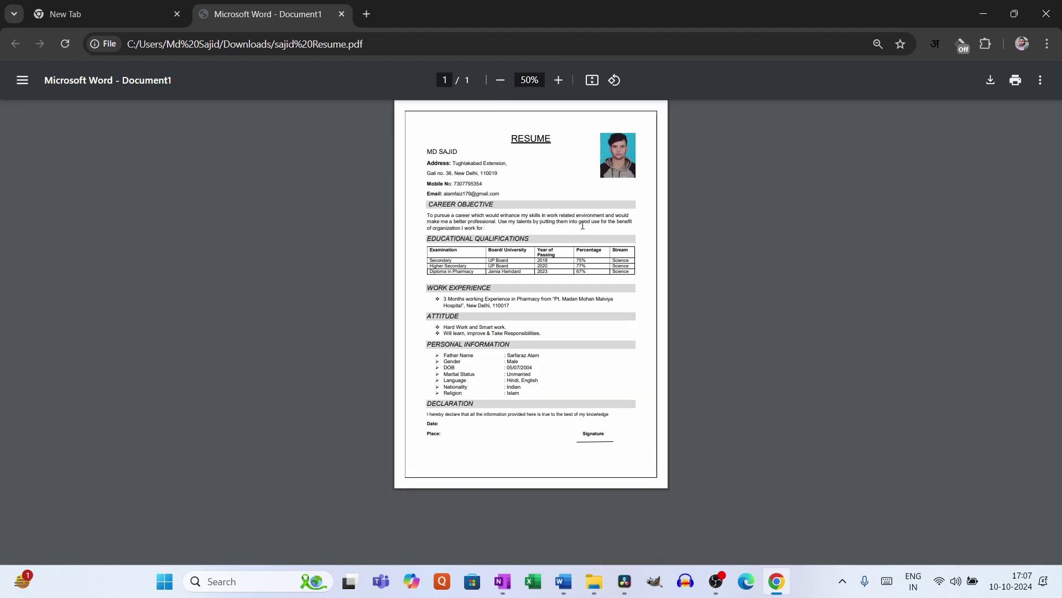
click(558, 80)
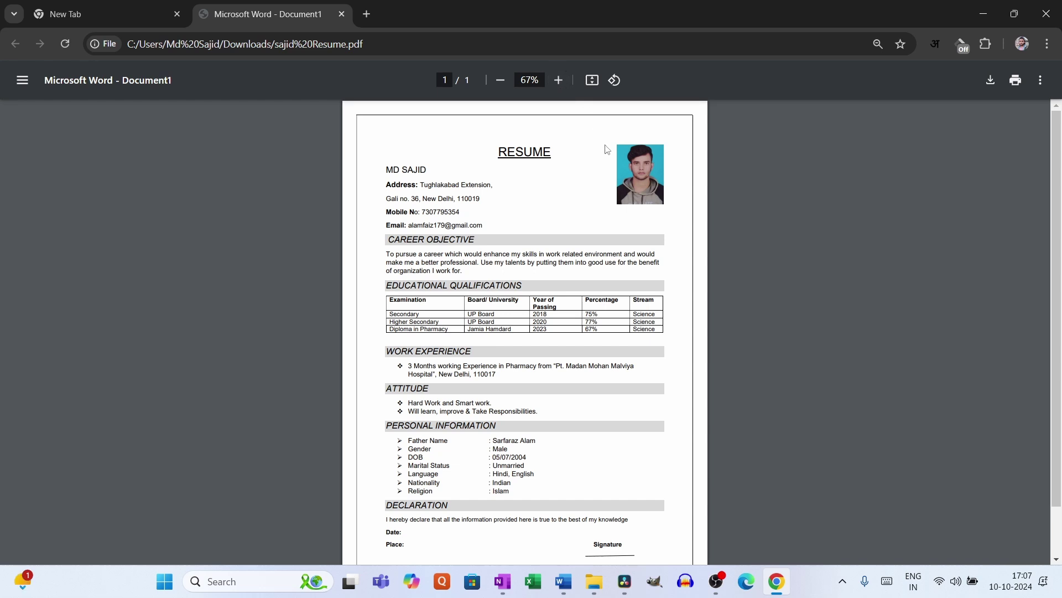
scroll(632, 292, down, 1)
scroll(631, 292, down, 1)
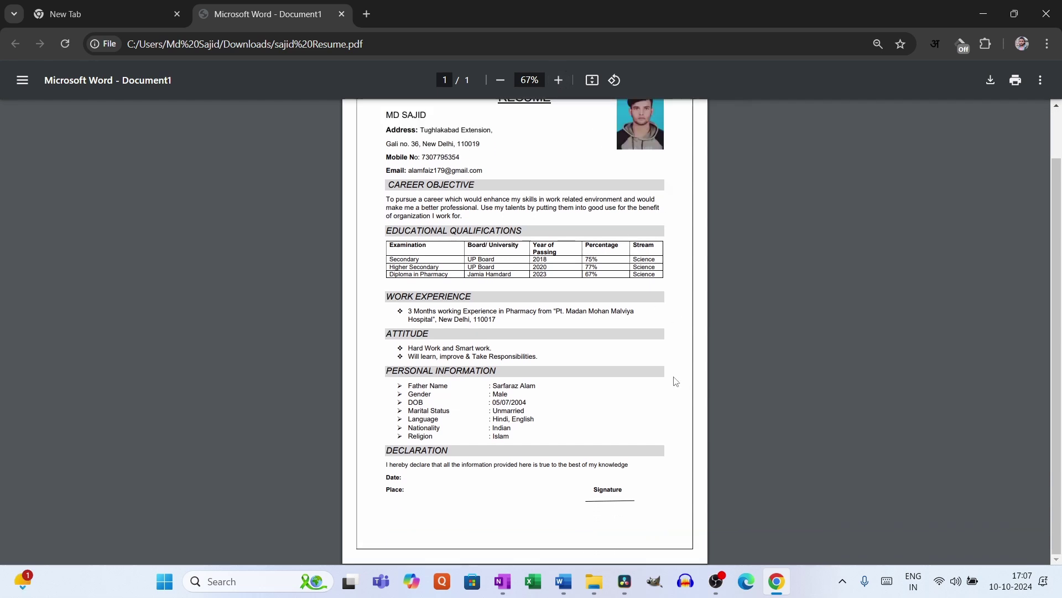